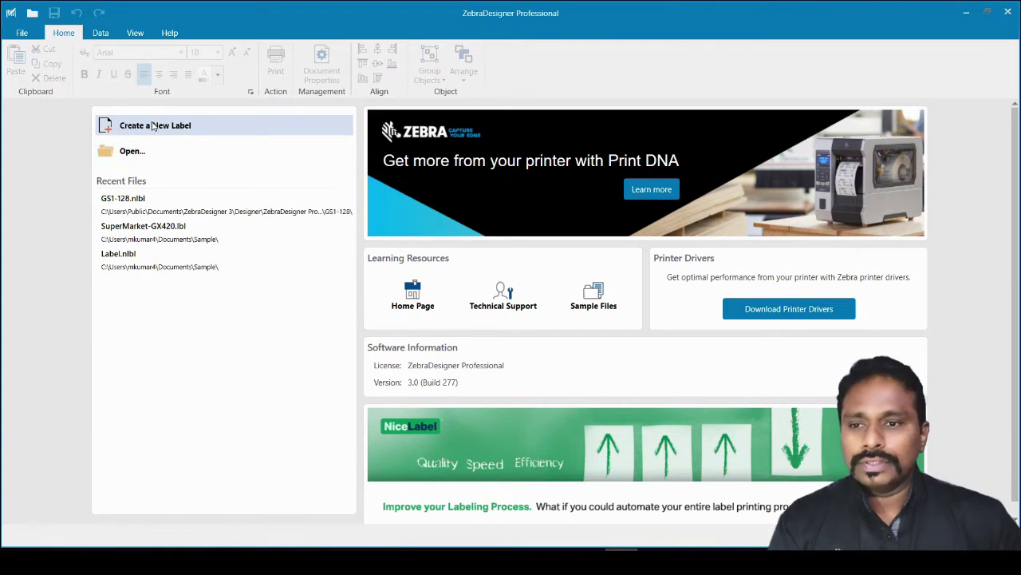
Create a new label and choose ZDesigner ZD500R-203dpi ZPL as its printer
{"action": "left_click", "coordinate": [134, 128]}
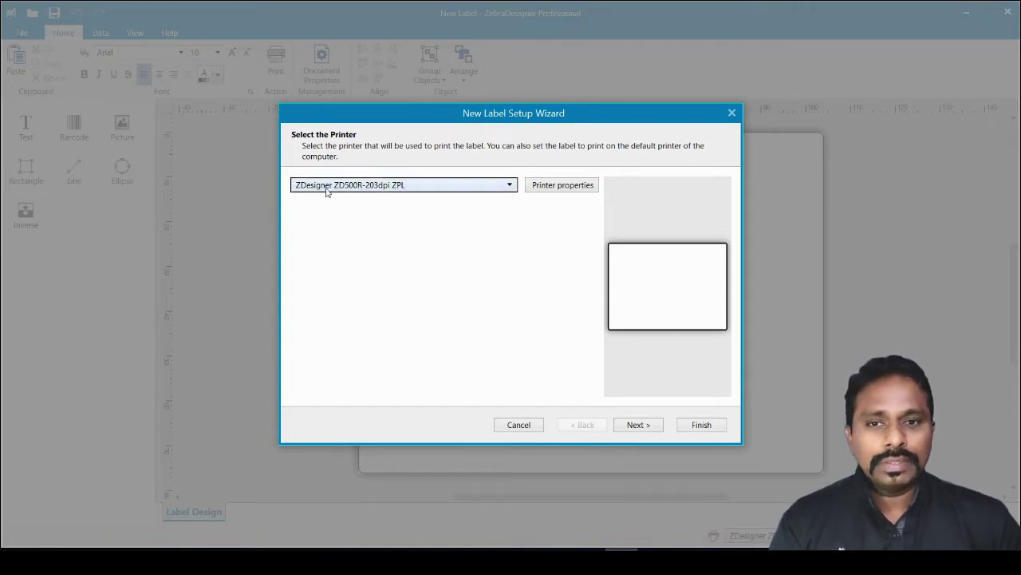
{"action": "left_click", "coordinate": [414, 188]}
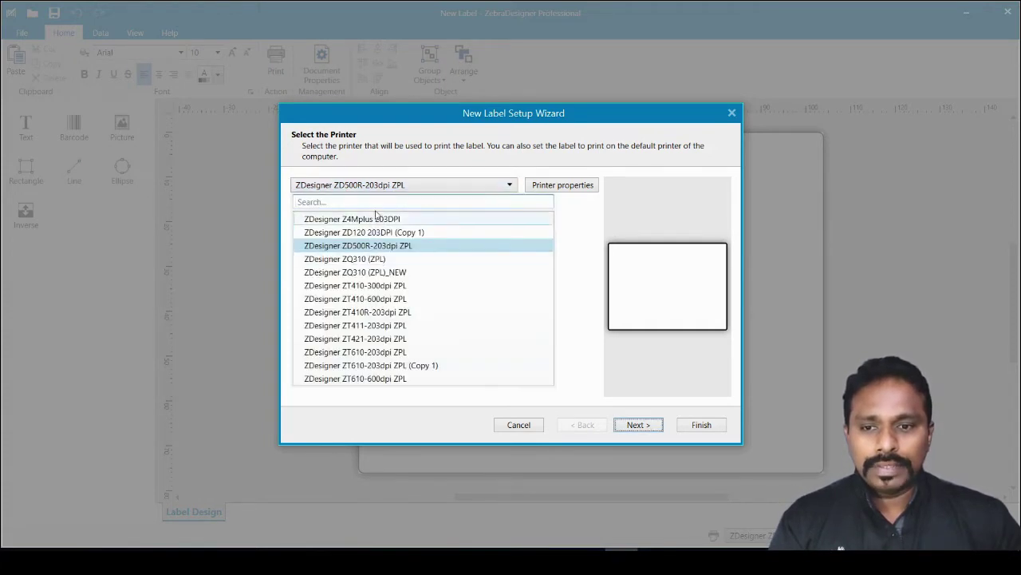
{"action": "left_click", "coordinate": [495, 211]}
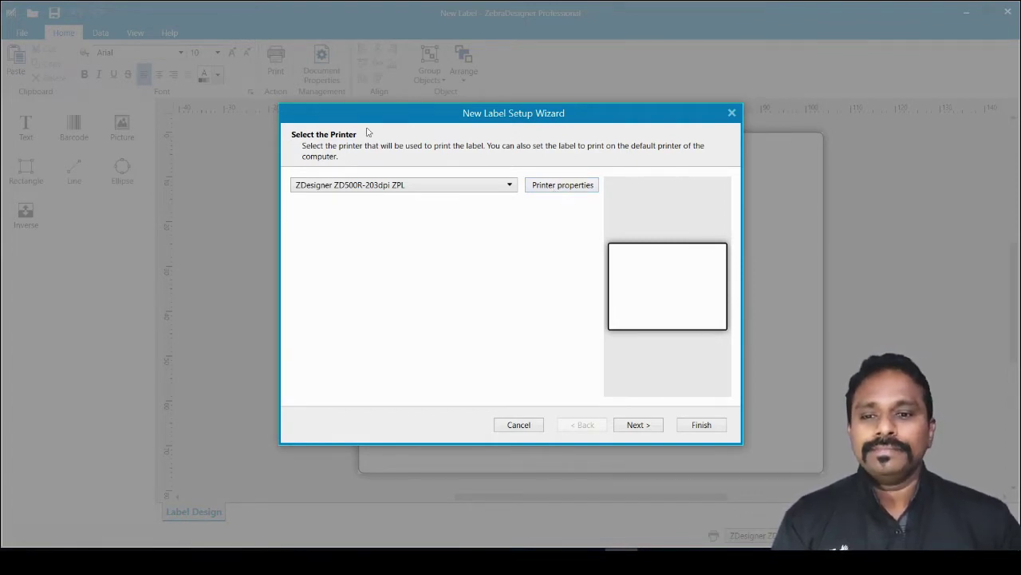
In the printer's properties, set the print speed to 4.0 "/s and the darkness to 15
{"action": "left_click", "coordinate": [559, 186]}
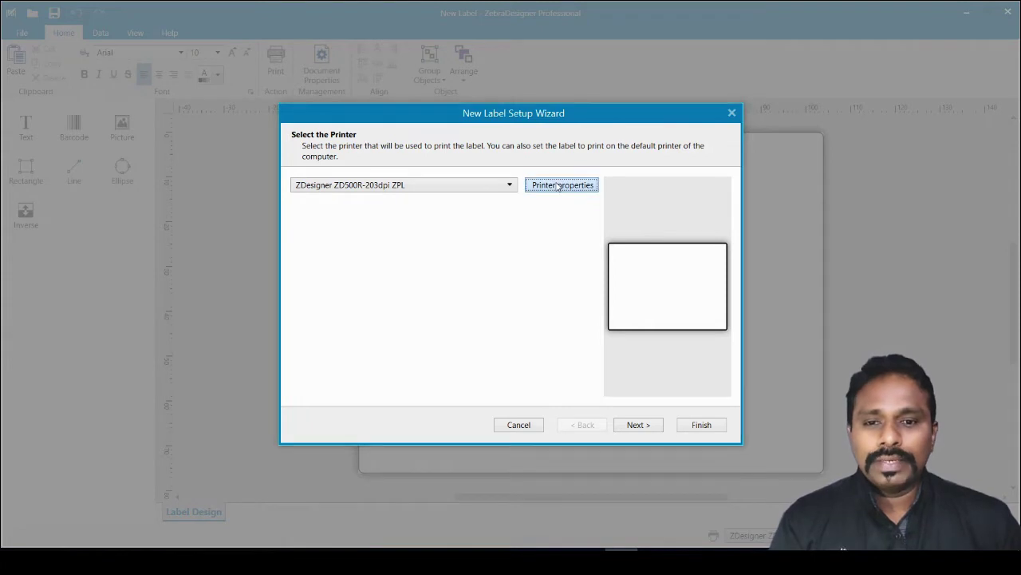
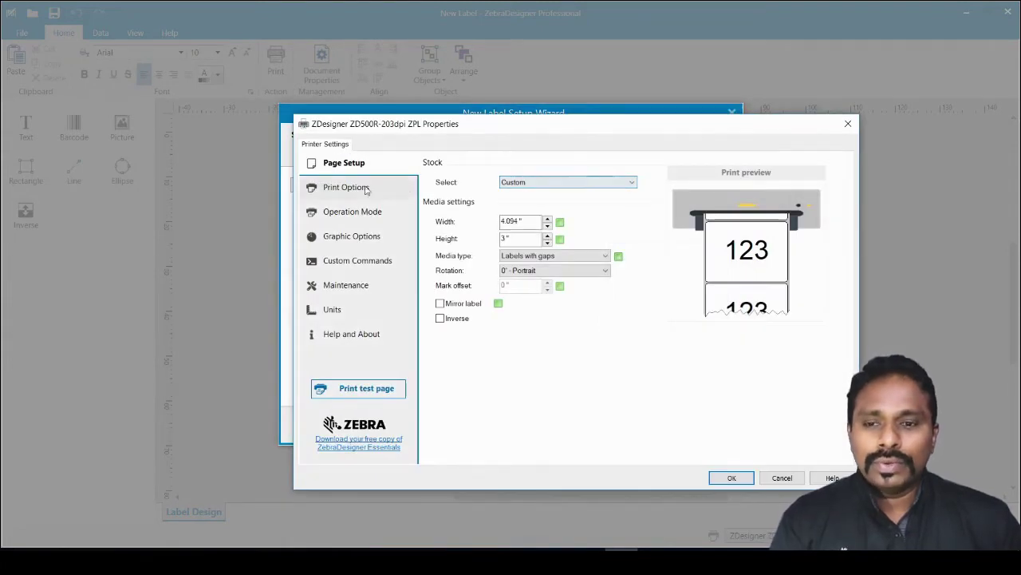
{"action": "left_click", "coordinate": [346, 189]}
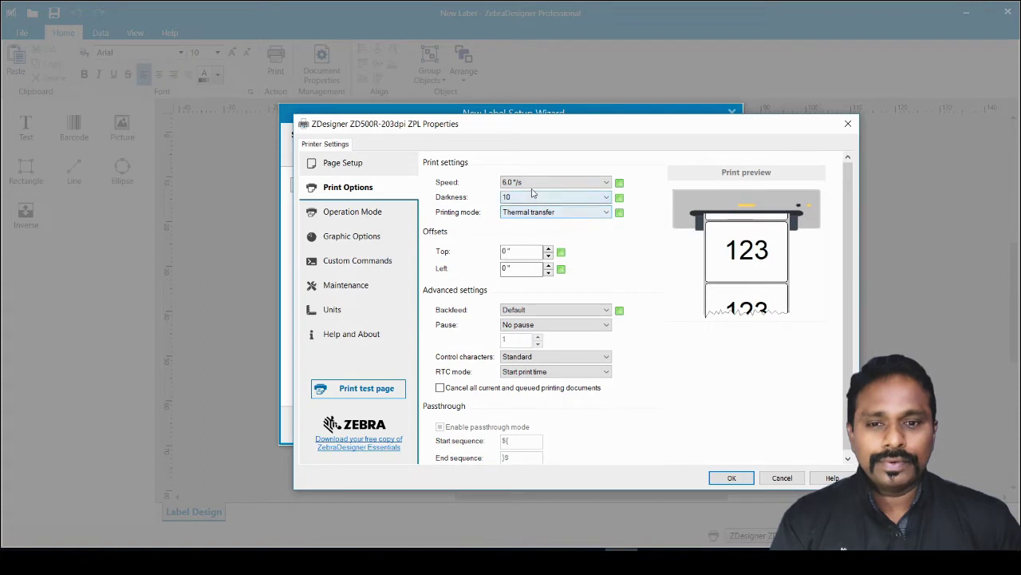
{"action": "left_click", "coordinate": [537, 184]}
{"action": "left_click", "coordinate": [520, 210]}
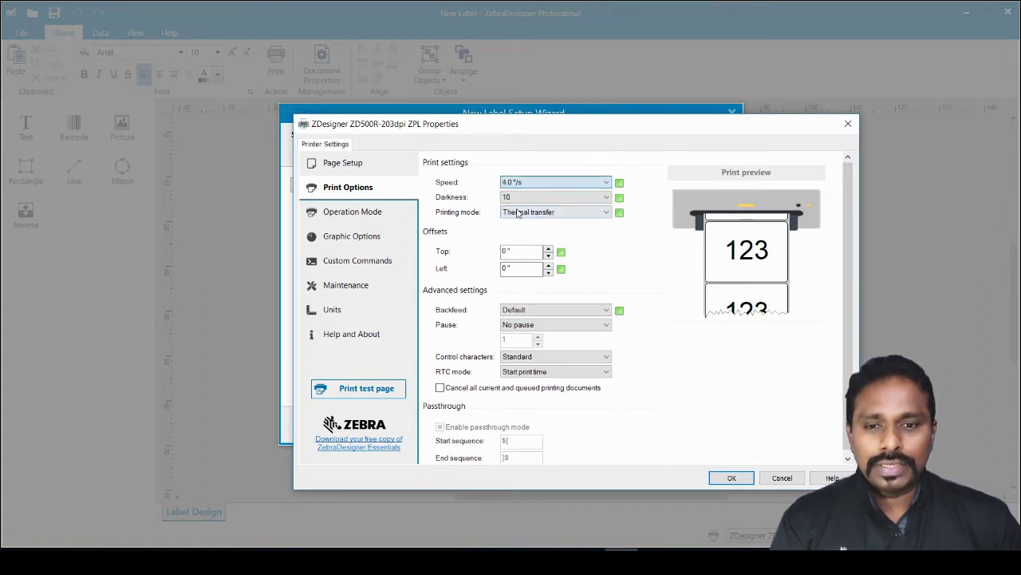
{"action": "left_click", "coordinate": [534, 200]}
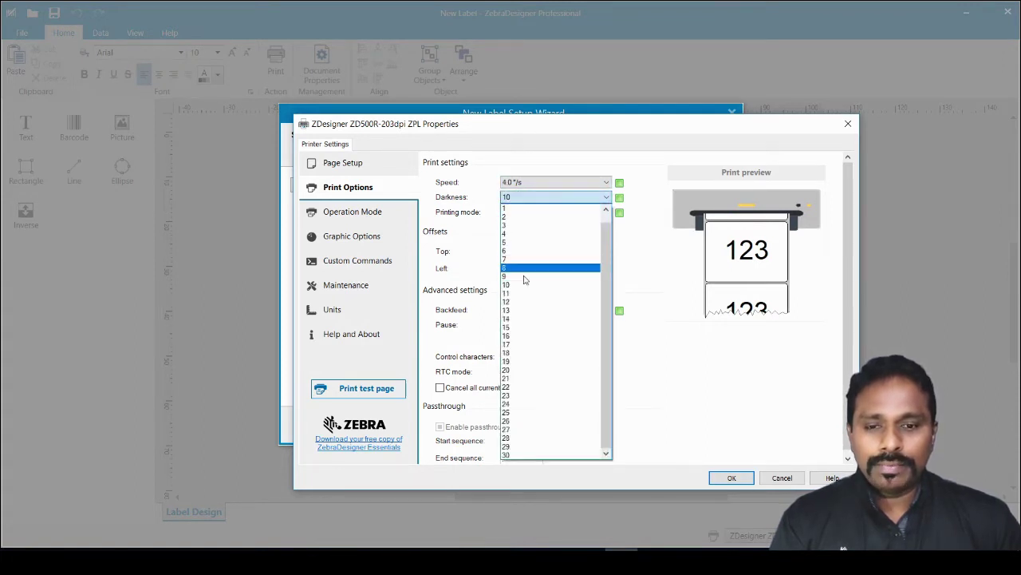
{"action": "left_click", "coordinate": [531, 327]}
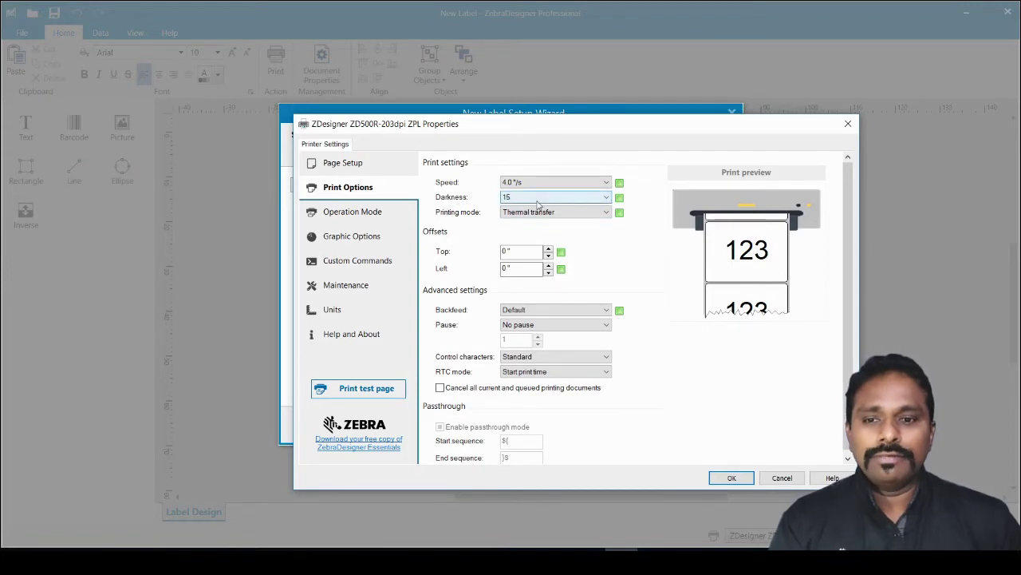
Set the printer's operation mode to Tear off and accept the printer properties
{"action": "left_click", "coordinate": [361, 212]}
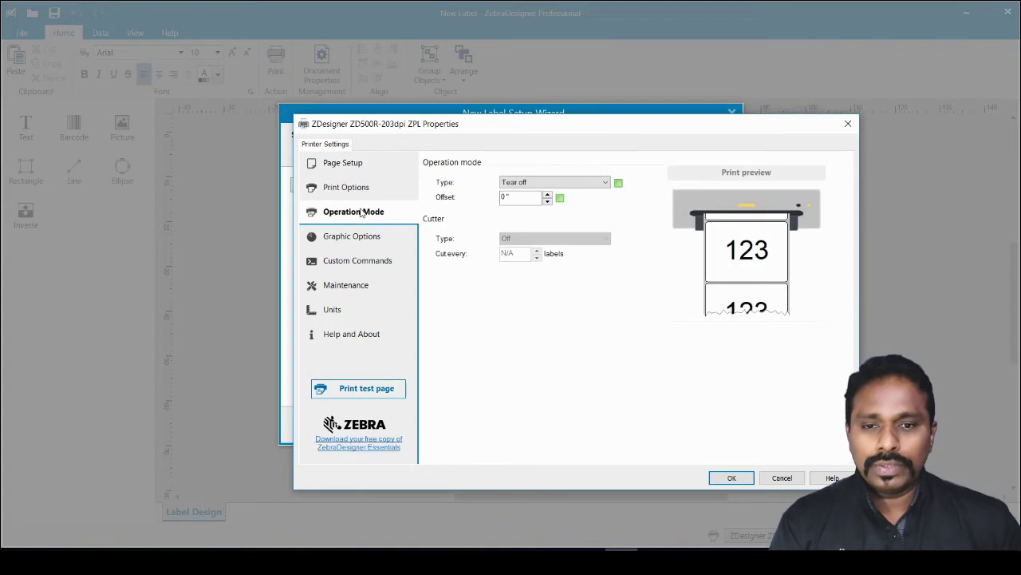
{"action": "left_click", "coordinate": [544, 183]}
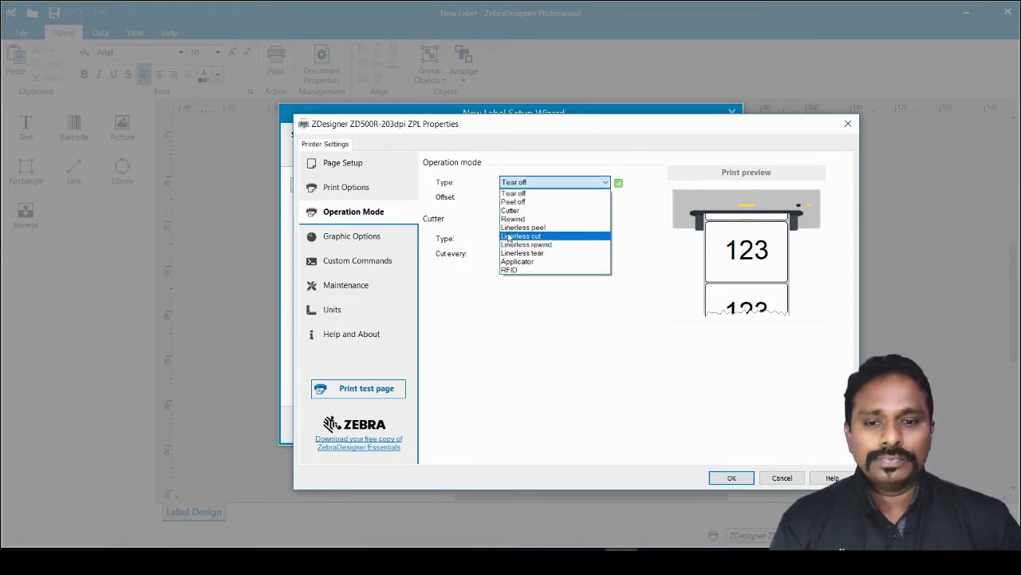
{"action": "left_click", "coordinate": [525, 195]}
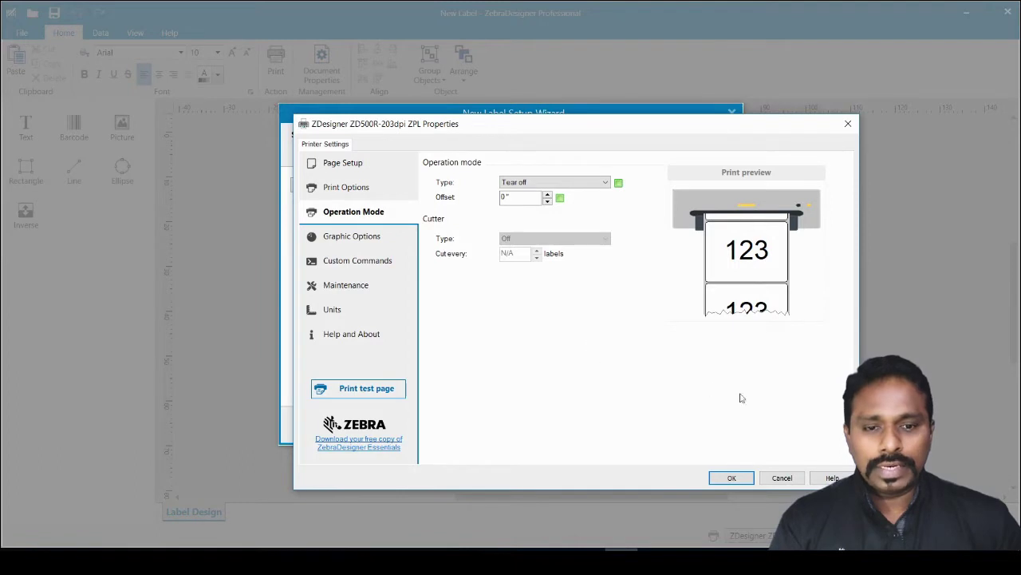
{"action": "left_click", "coordinate": [732, 477]}
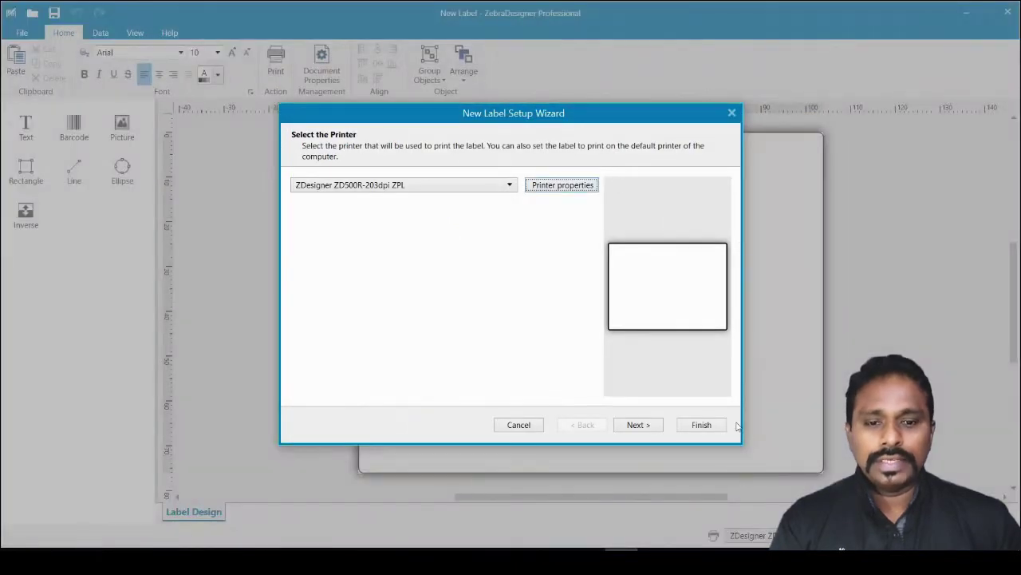
For the page size, choose printing on a sheet of paper with mm as the unit of measure
{"action": "left_click", "coordinate": [637, 423]}
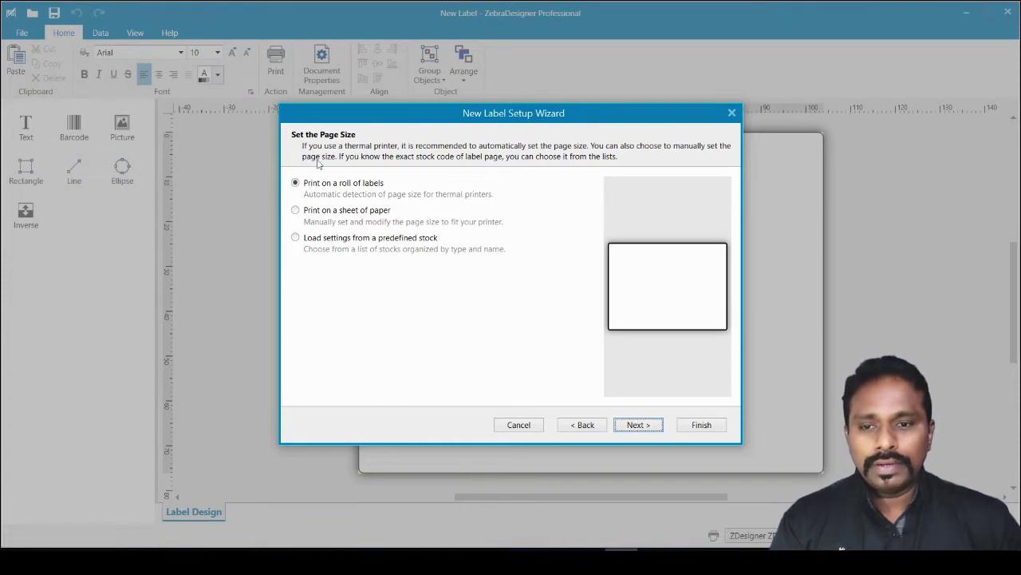
{"action": "left_click", "coordinate": [297, 212]}
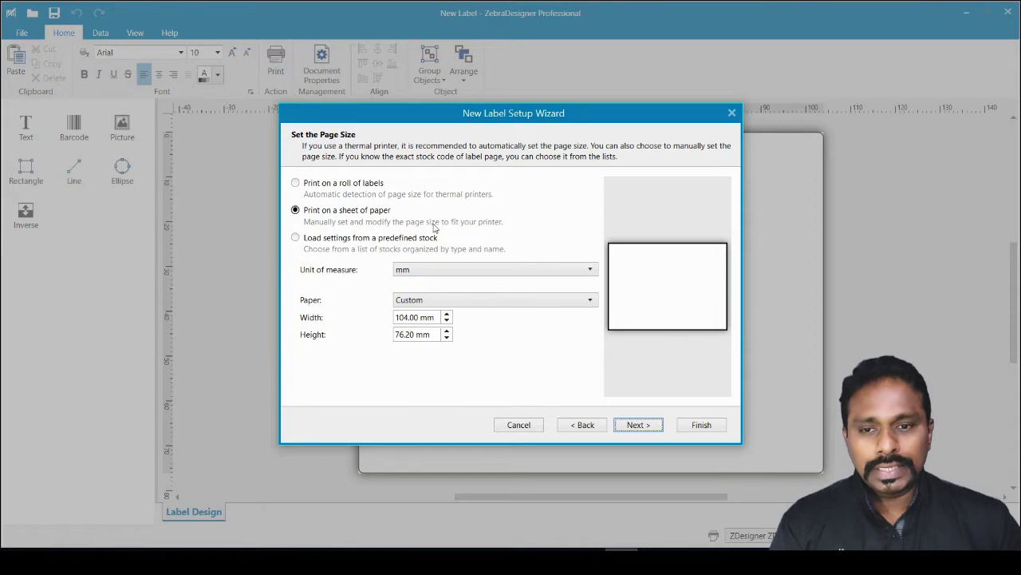
{"action": "left_click", "coordinate": [324, 185]}
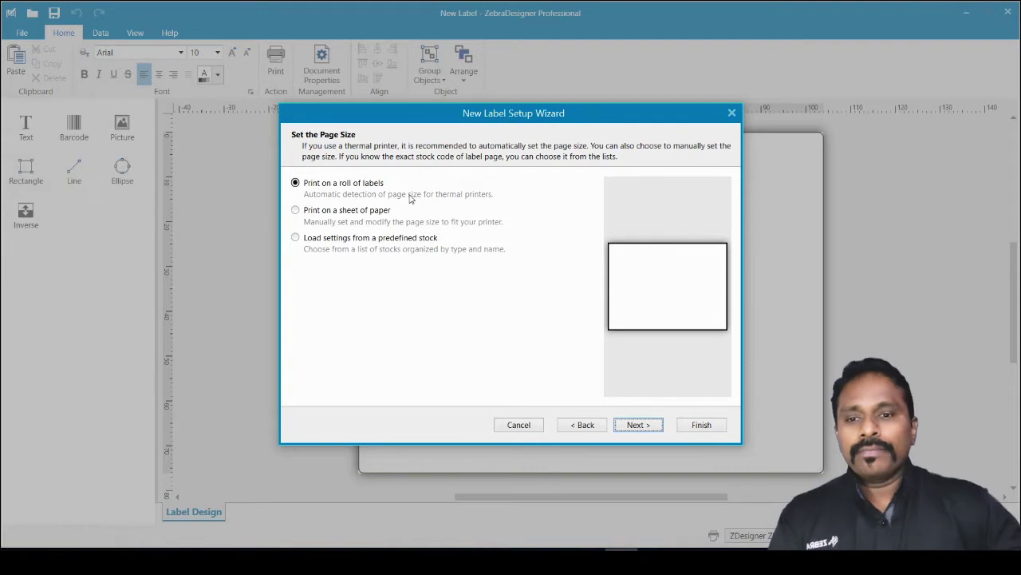
{"action": "left_click", "coordinate": [297, 211]}
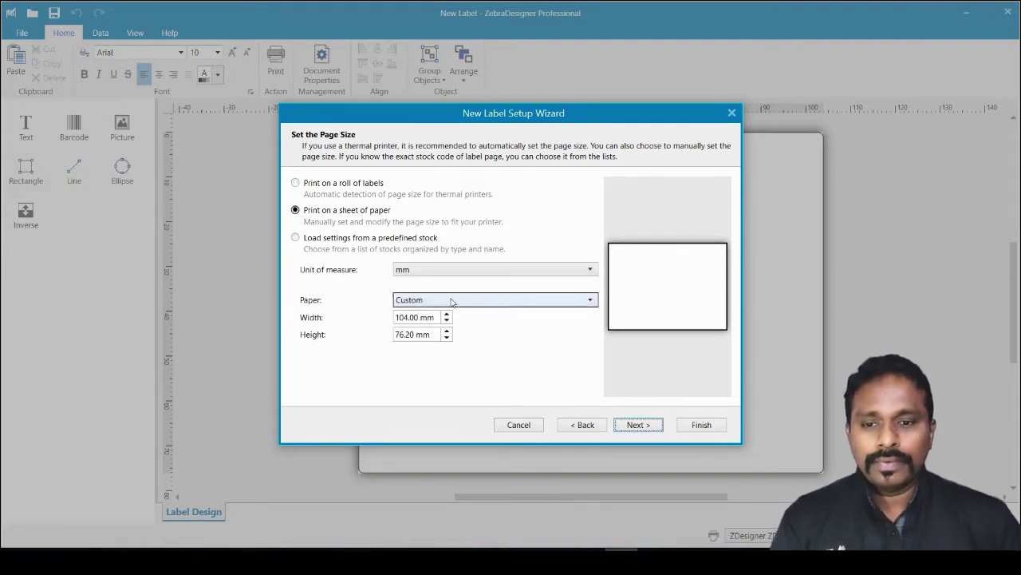
{"action": "left_click", "coordinate": [435, 272]}
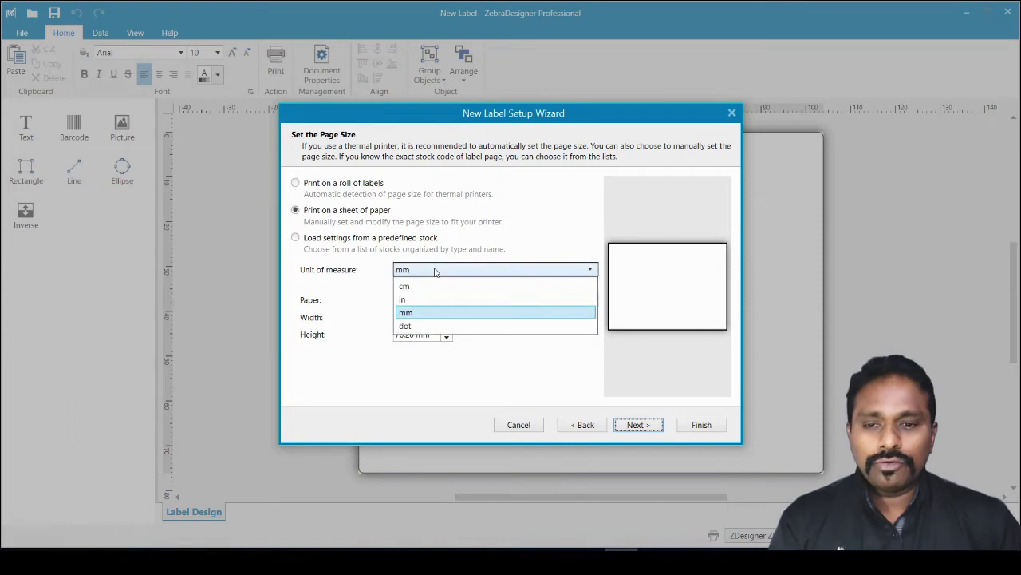
{"action": "left_click", "coordinate": [415, 313]}
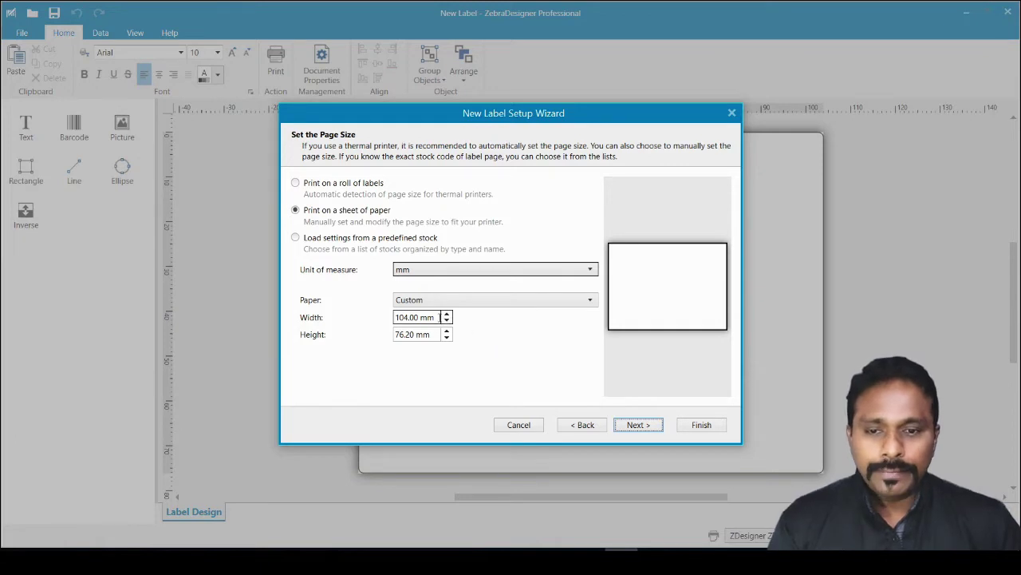
Set the custom paper size to 106 mm wide and 100 mm high
{"action": "left_click", "coordinate": [439, 317]}
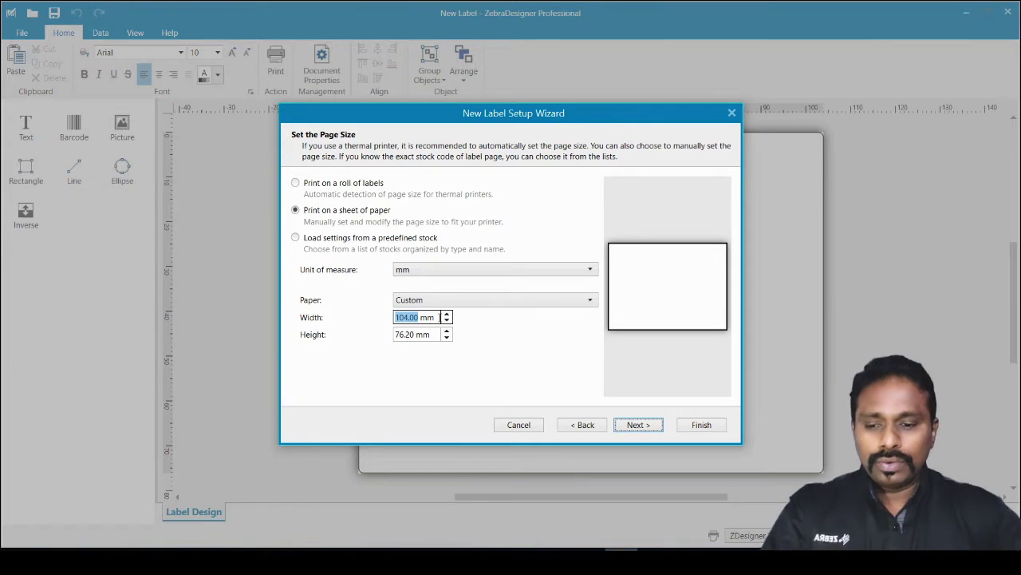
{"action": "type", "text": "106"}
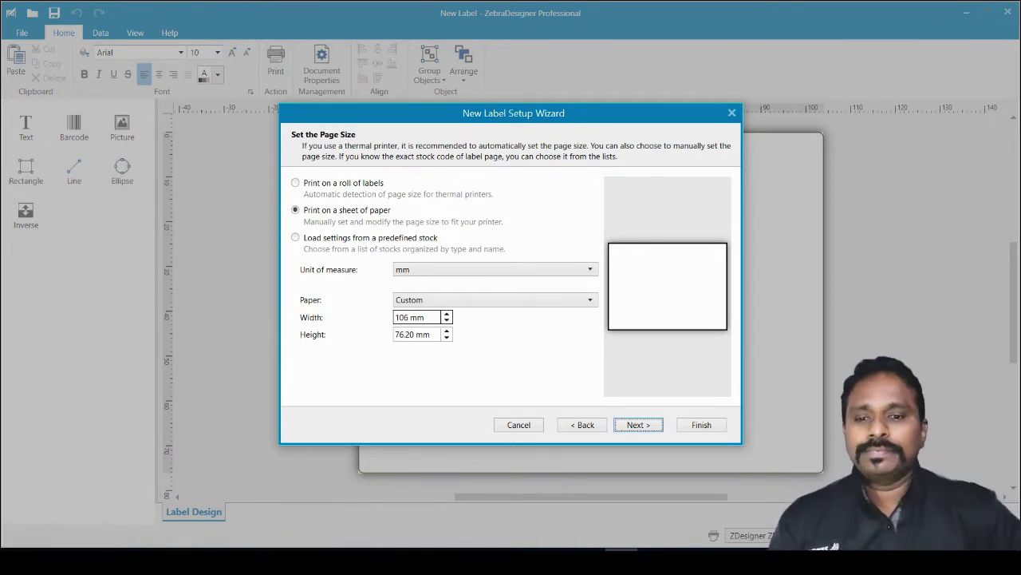
{"action": "left_click", "coordinate": [411, 335]}
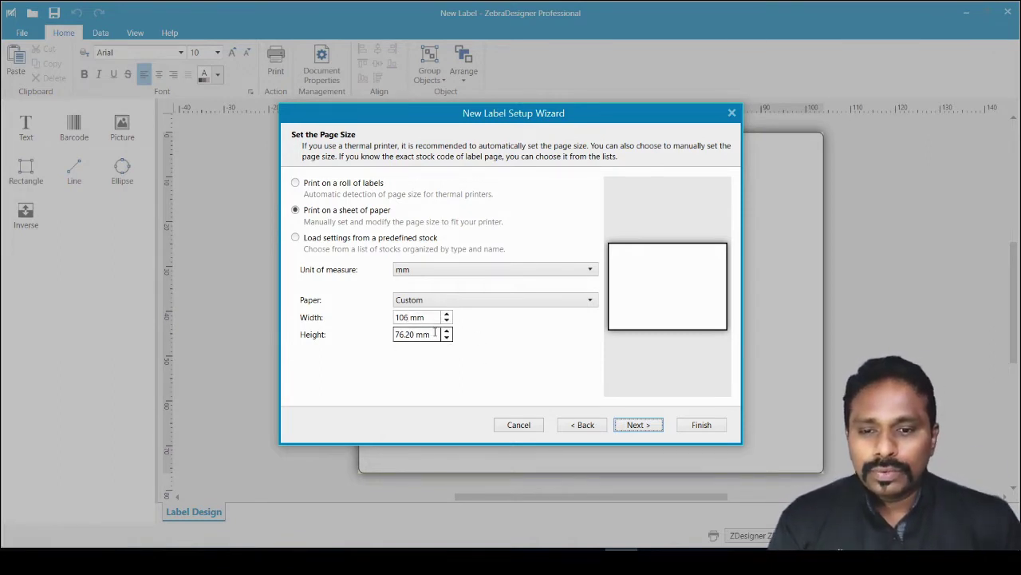
{"action": "type", "text": "100"}
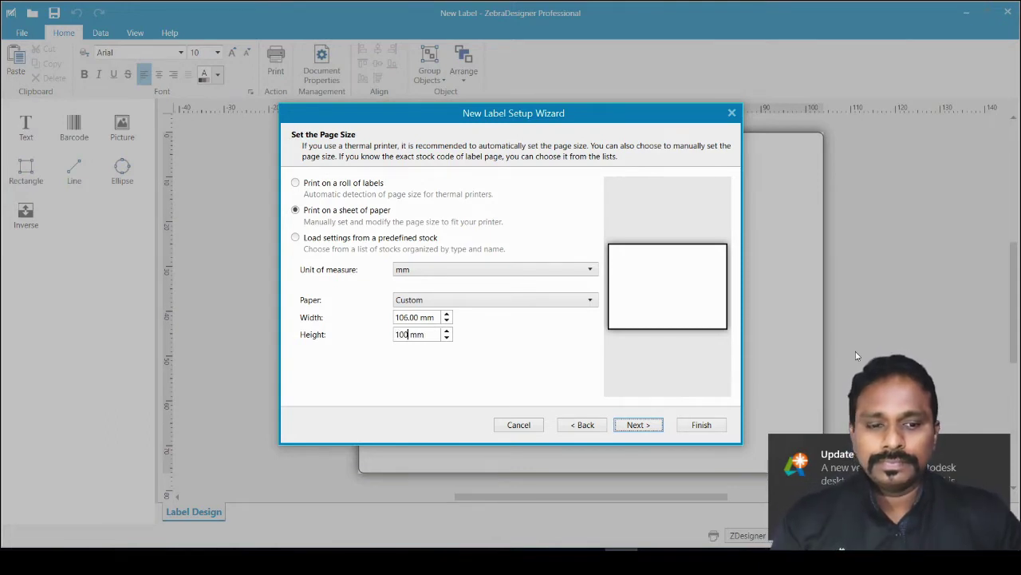
{"action": "double_click", "coordinate": [403, 334]}
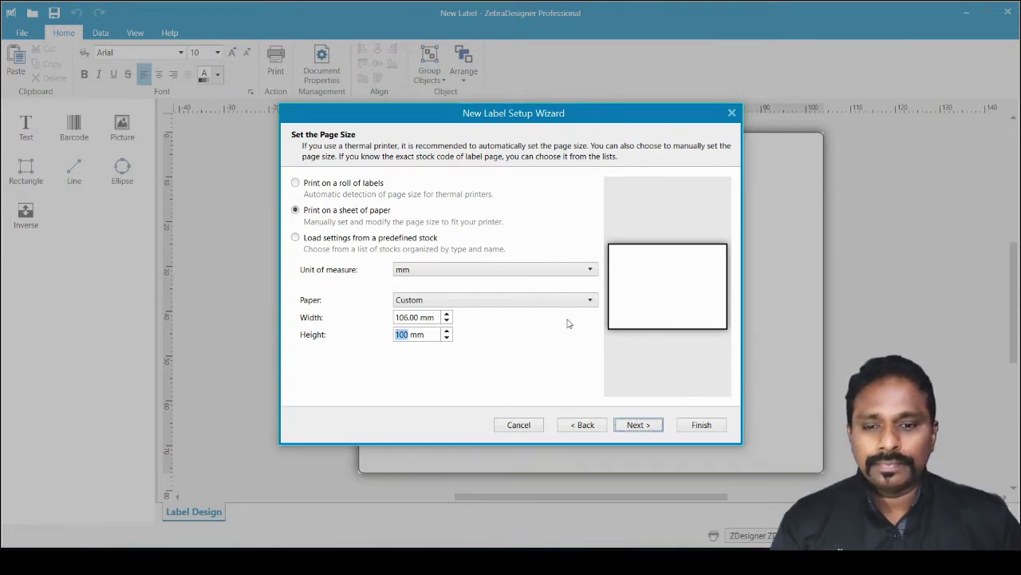
{"action": "left_click", "coordinate": [417, 334]}
{"action": "double_click", "coordinate": [414, 317]}
{"action": "left_click", "coordinate": [438, 317]}
{"action": "key", "text": "Return"}
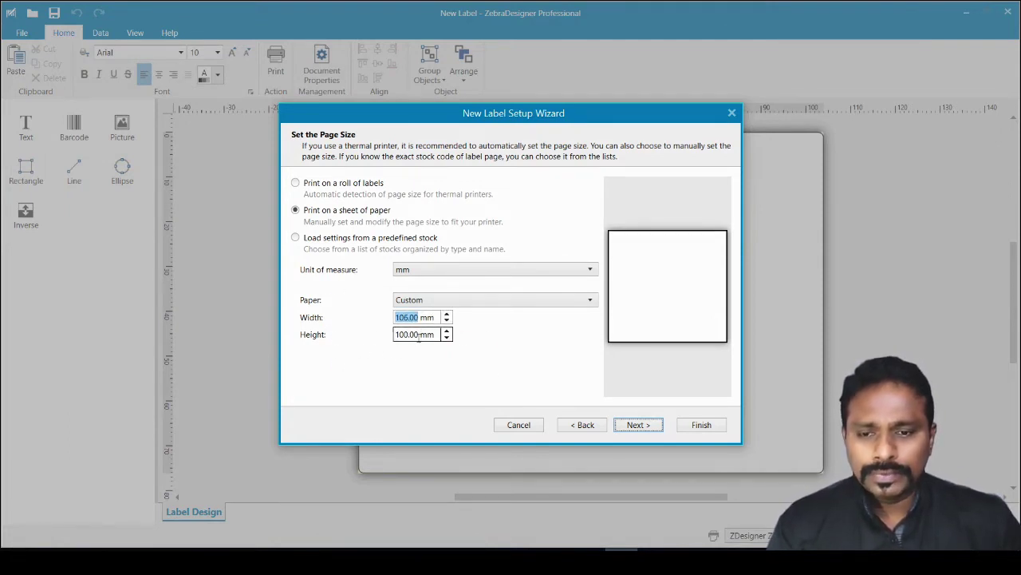
{"action": "key", "text": "Tab"}
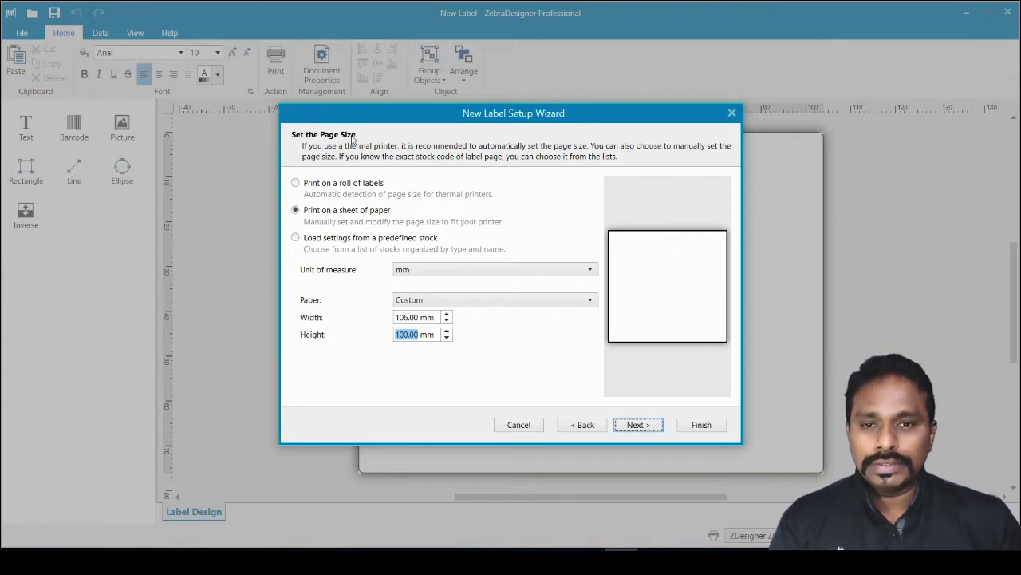
Preview the landscape and rotated layouts, keep the label in unrotated portrait orientation, and proceed to the label dimensions
{"action": "left_click", "coordinate": [642, 424]}
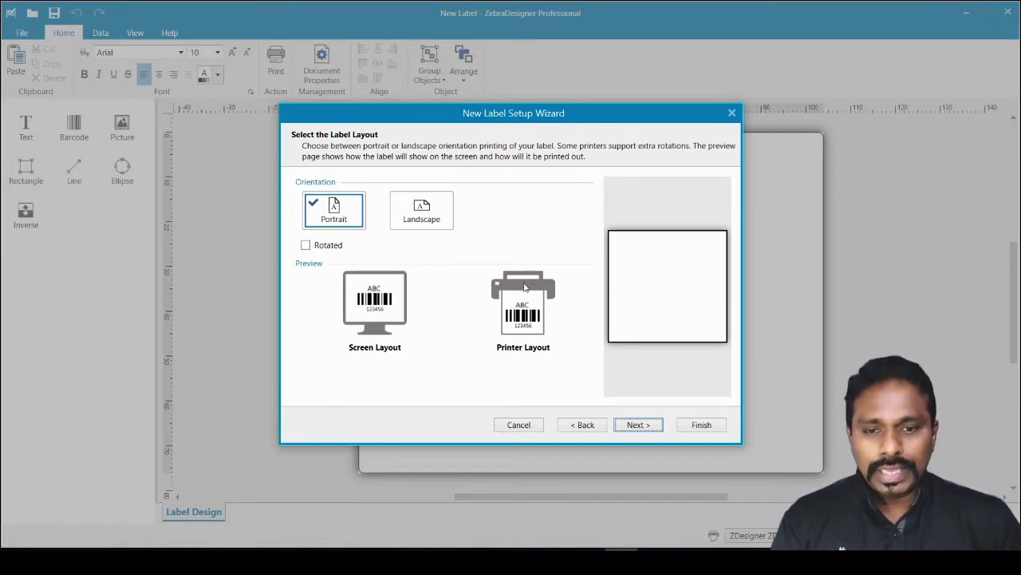
{"action": "left_click", "coordinate": [428, 220]}
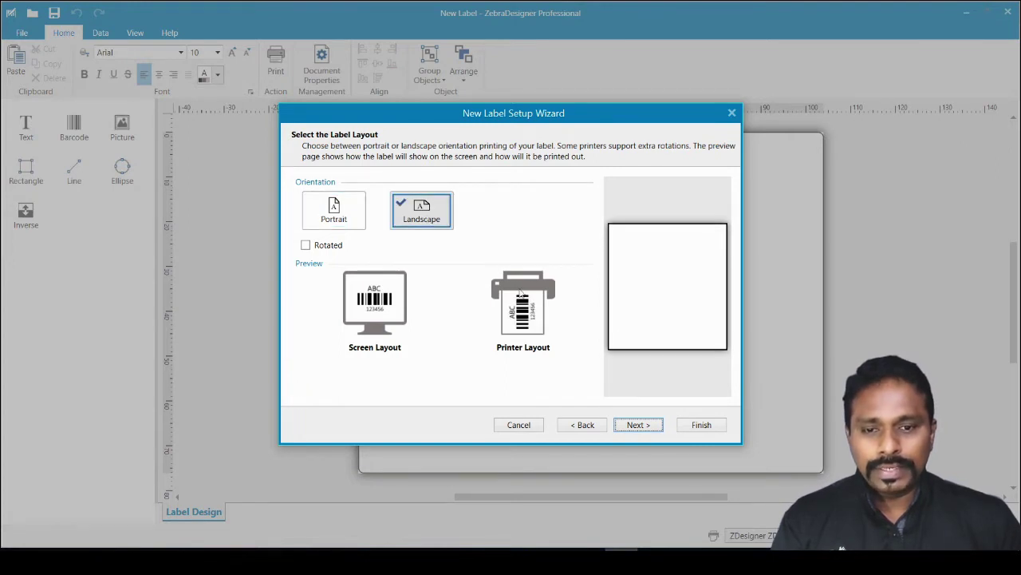
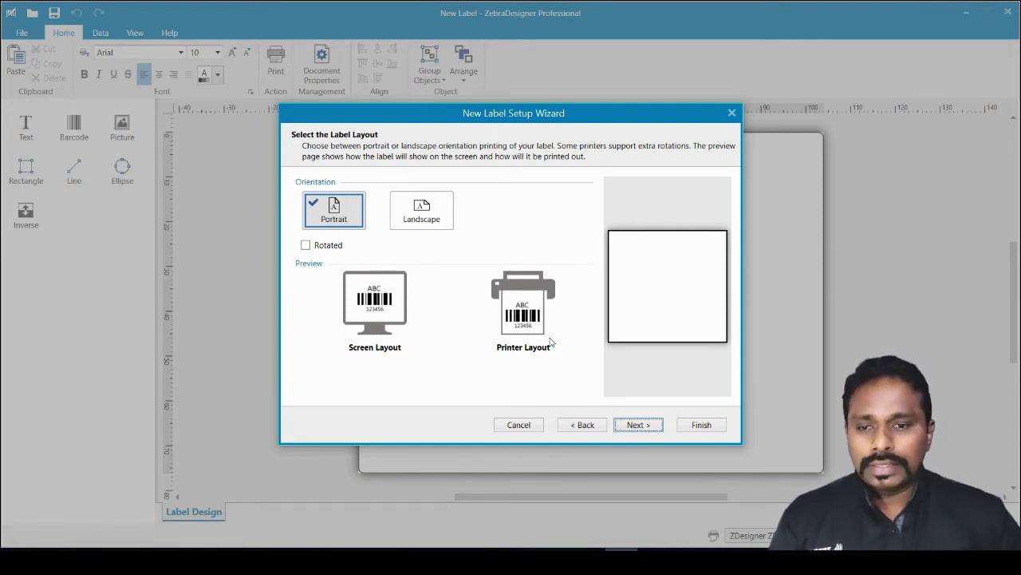
{"action": "left_click", "coordinate": [306, 246]}
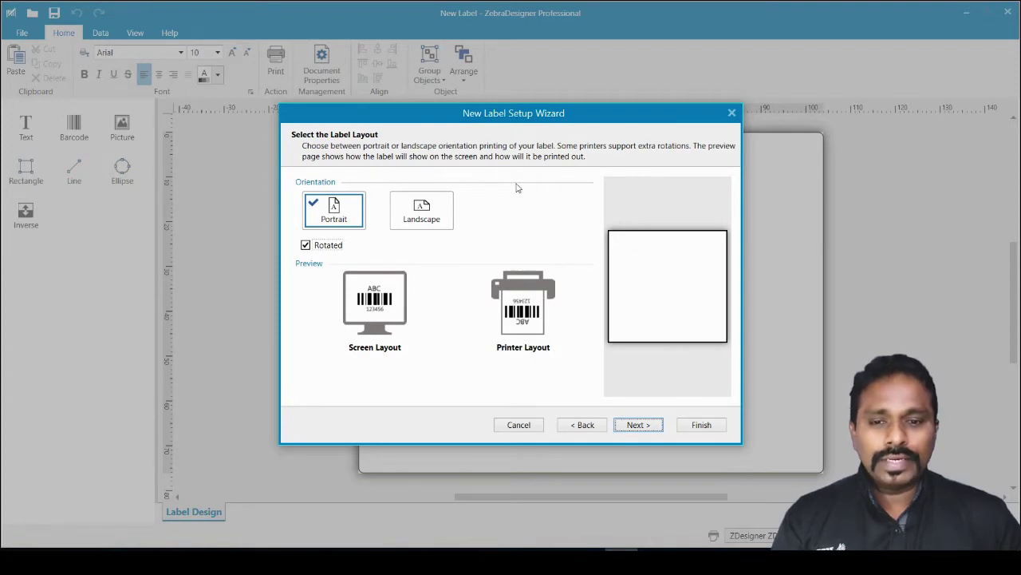
{"action": "left_click", "coordinate": [340, 247]}
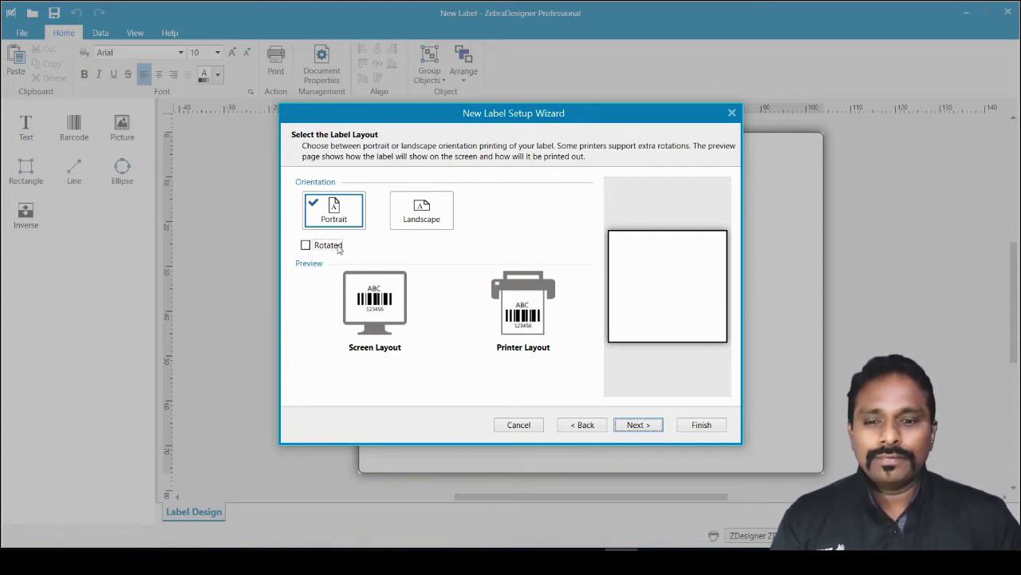
{"action": "left_click", "coordinate": [643, 432]}
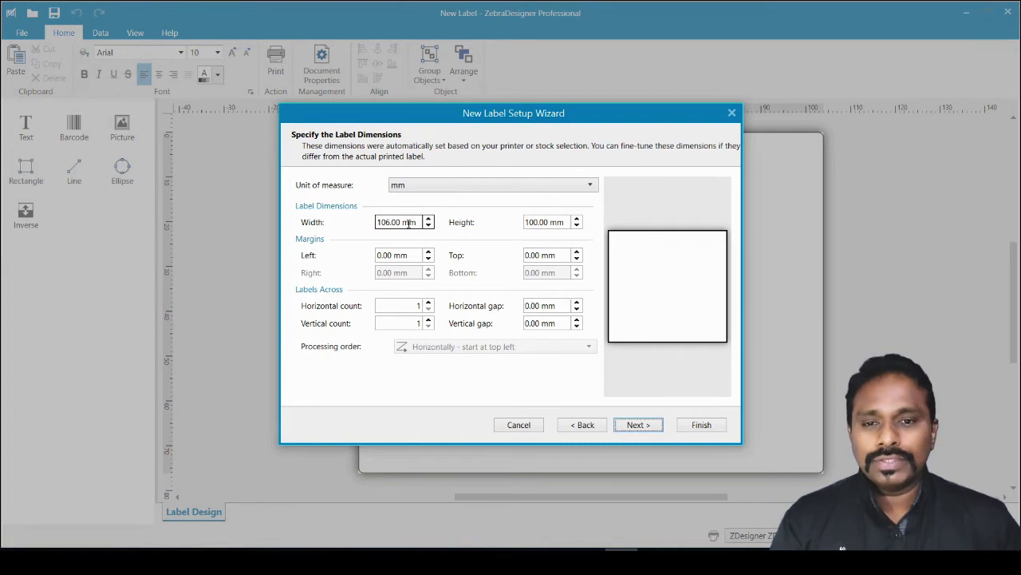
Go back to review the page size and layout settings, and return to the label dimensions
{"action": "left_click", "coordinate": [597, 426]}
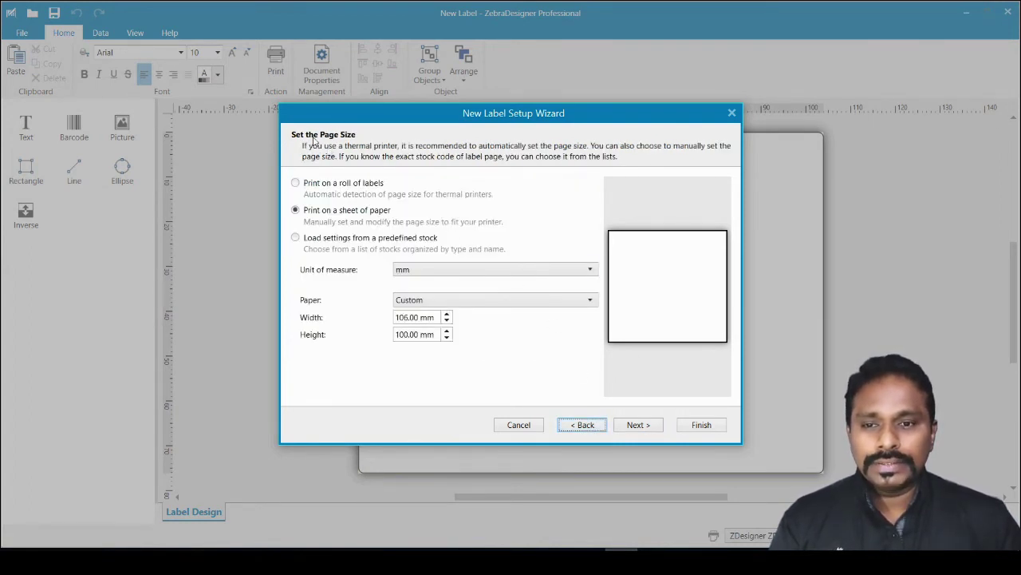
{"action": "left_click", "coordinate": [638, 425]}
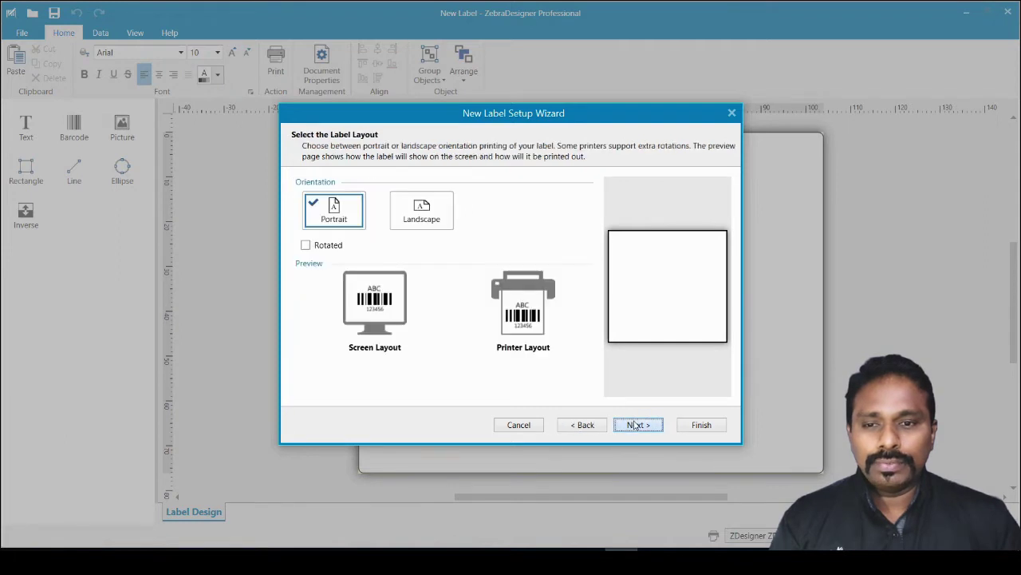
{"action": "left_click", "coordinate": [641, 424]}
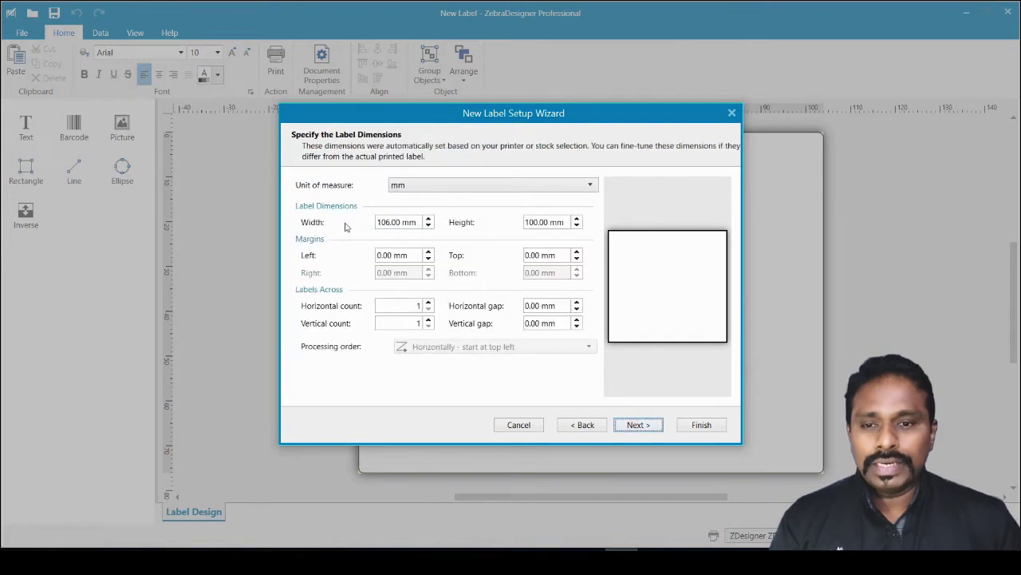
Set the label width to 100 mm and the left margin to 3 mm
{"action": "double_click", "coordinate": [391, 222]}
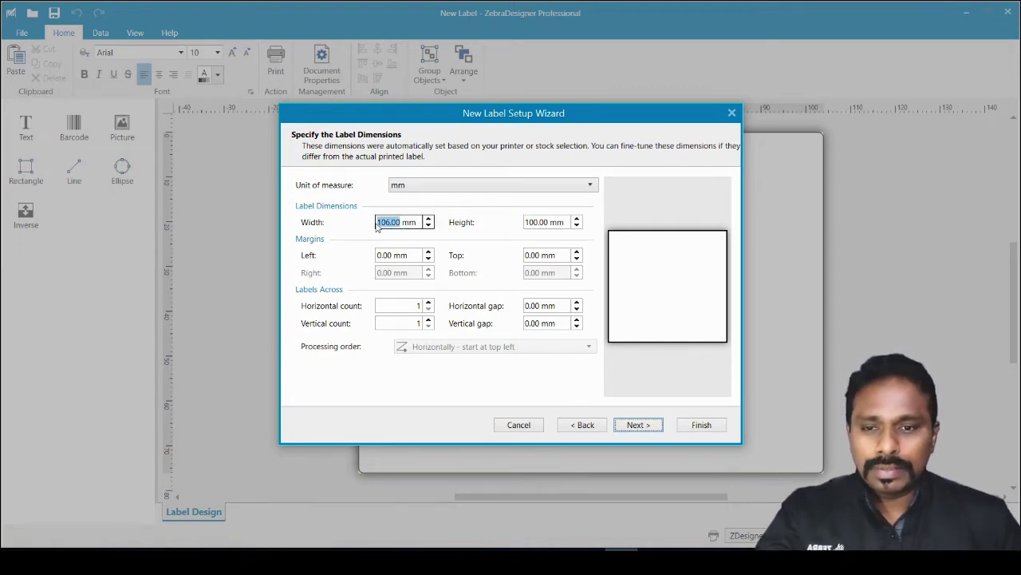
{"action": "type", "text": "100"}
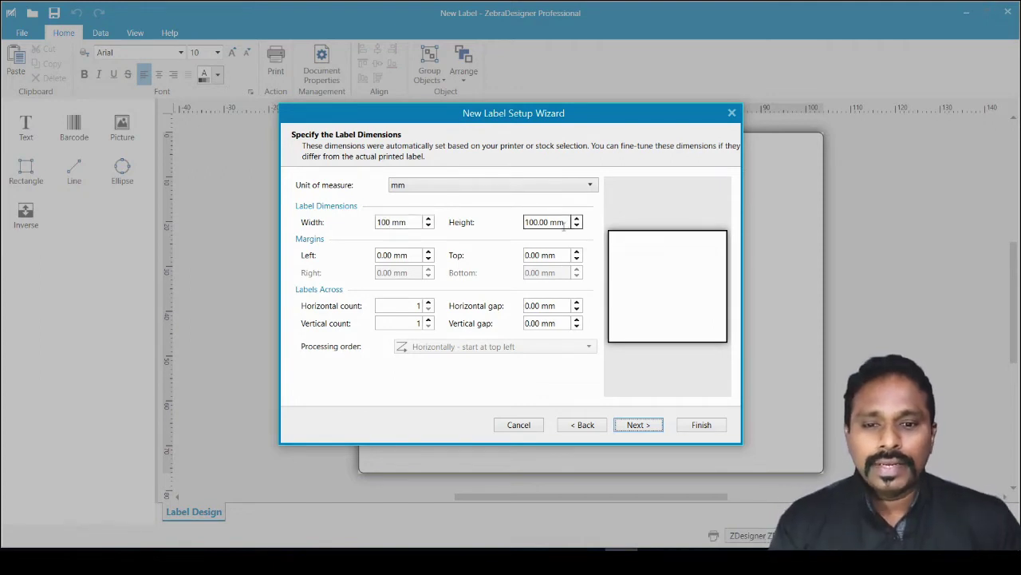
{"action": "left_click", "coordinate": [560, 254]}
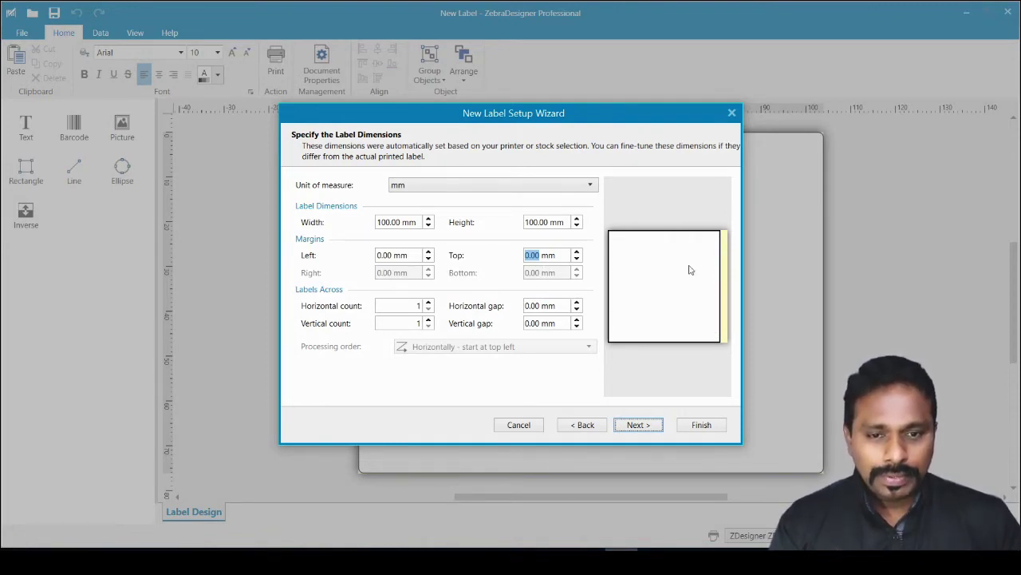
{"action": "left_click", "coordinate": [403, 255]}
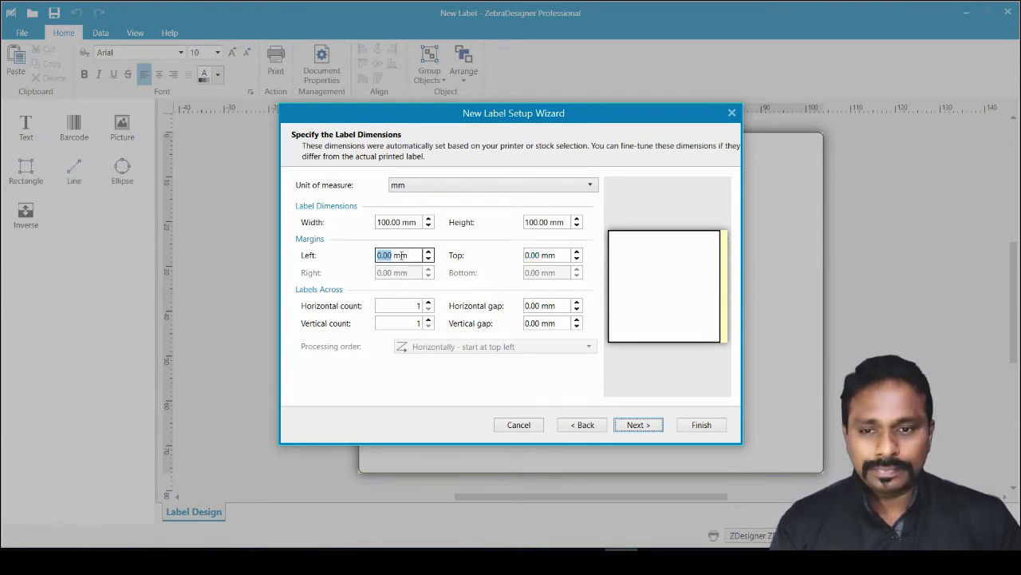
{"action": "type", "text": "3"}
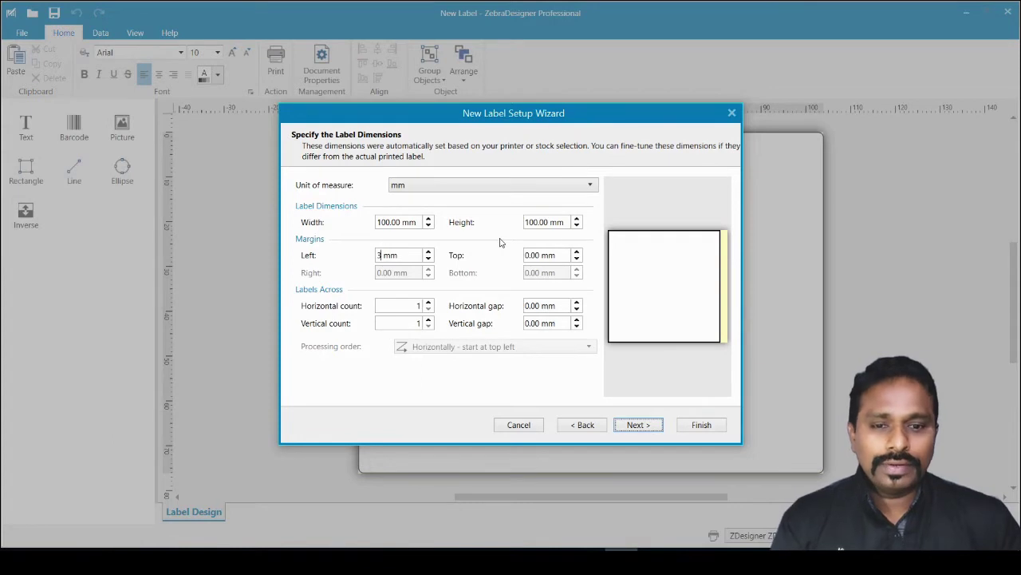
{"action": "left_click", "coordinate": [543, 252]}
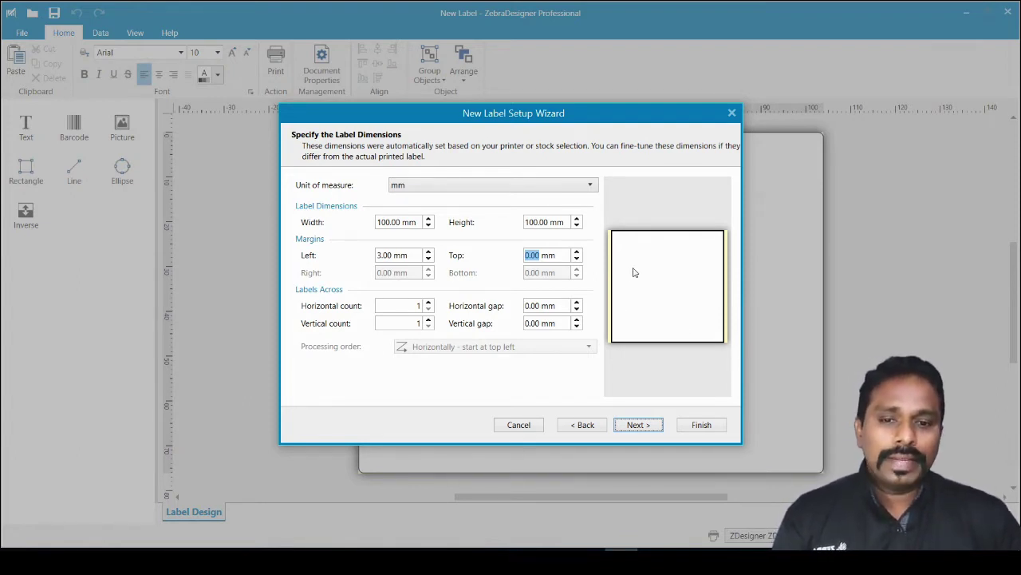
Go back to review the page size and layout settings, and return to the label dimensions
{"action": "left_click", "coordinate": [586, 426]}
{"action": "left_click", "coordinate": [587, 425]}
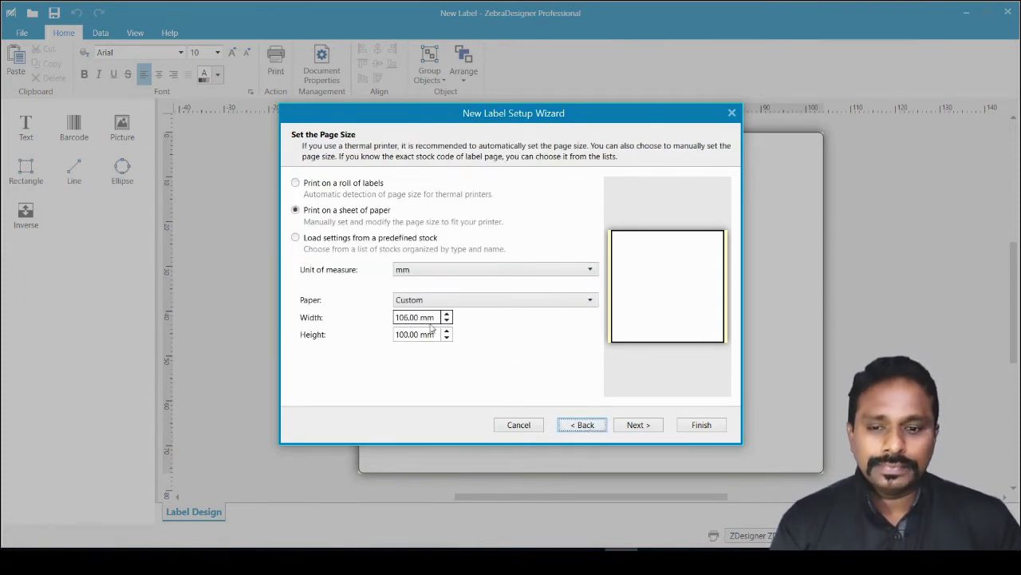
{"action": "left_click", "coordinate": [636, 425]}
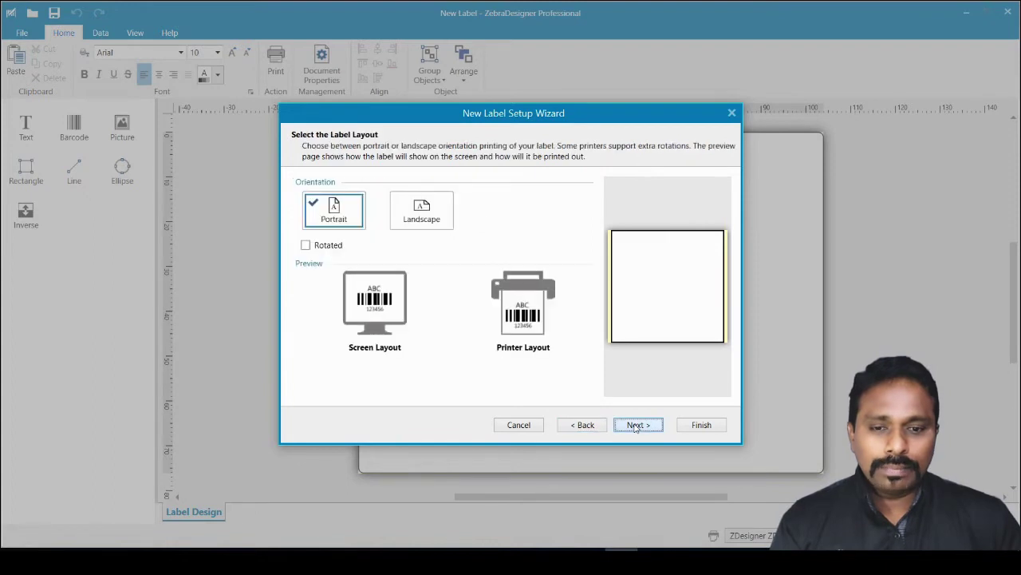
{"action": "left_click", "coordinate": [636, 425]}
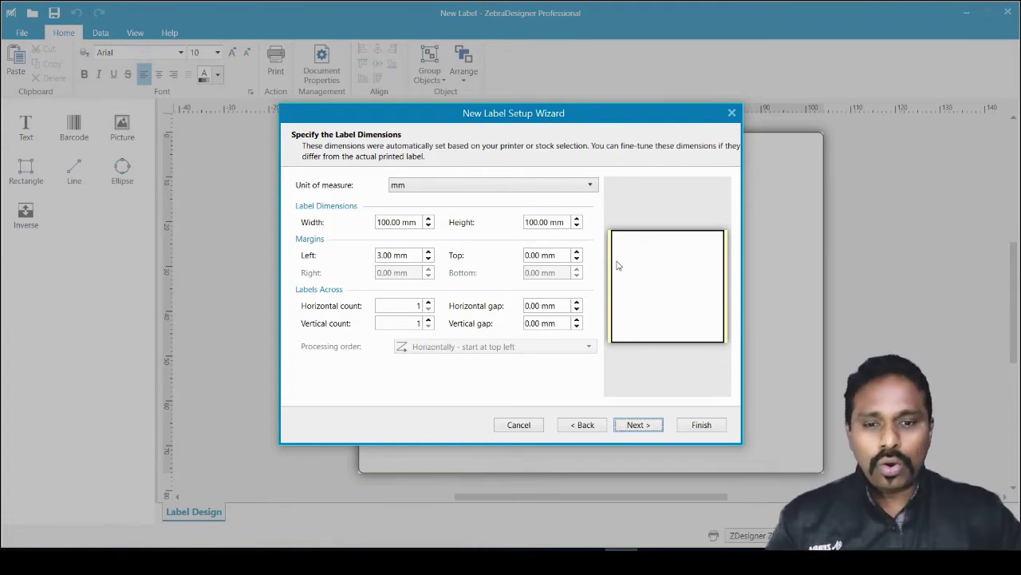
Go back and set the custom paper size to 100 mm wide and 30 mm high, keep portrait orientation, and proceed to the label dimensions
{"action": "left_click", "coordinate": [591, 431]}
{"action": "left_click", "coordinate": [592, 432]}
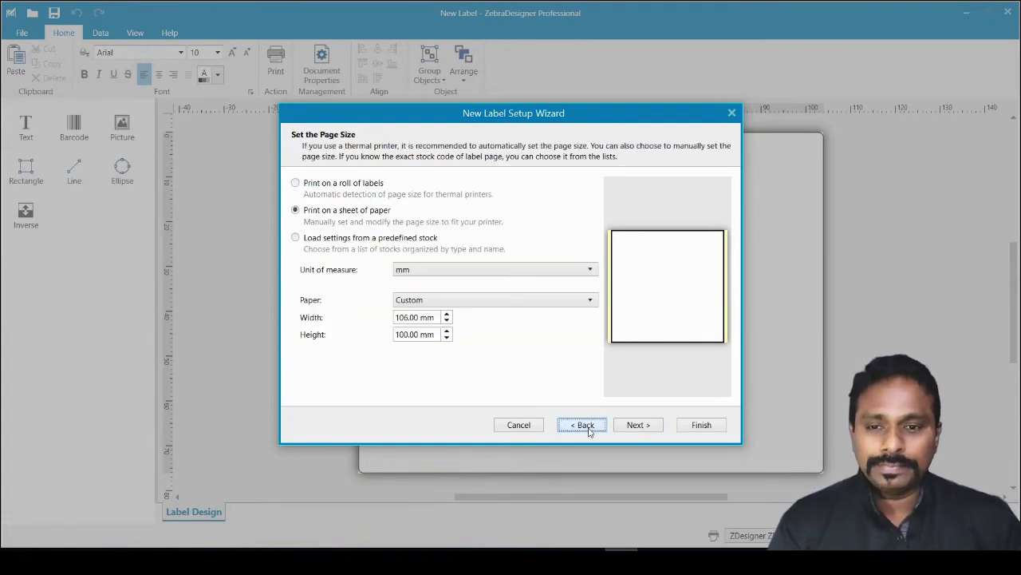
{"action": "left_click", "coordinate": [437, 316]}
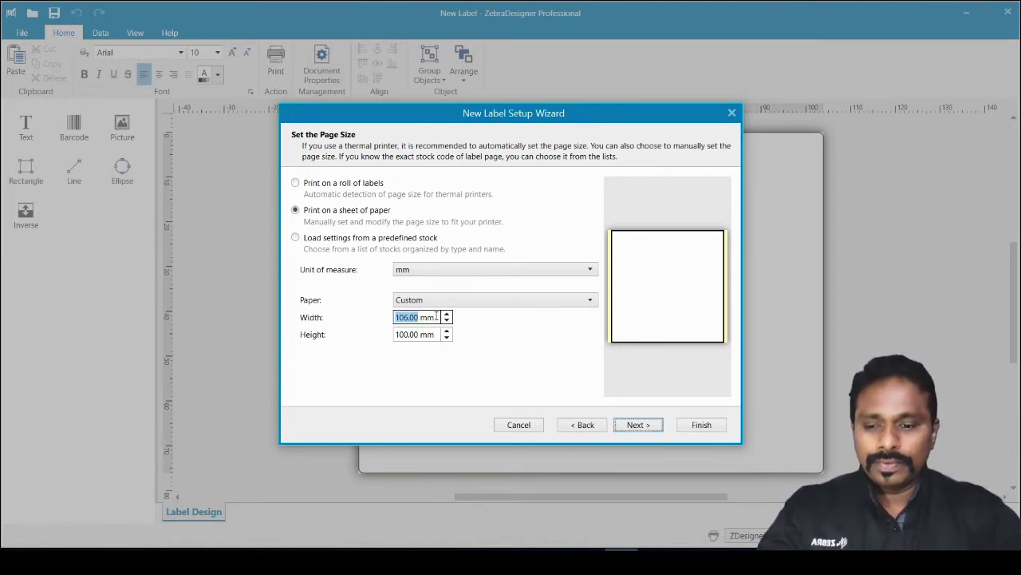
{"action": "type", "text": "100"}
{"action": "key", "text": "Tab"}
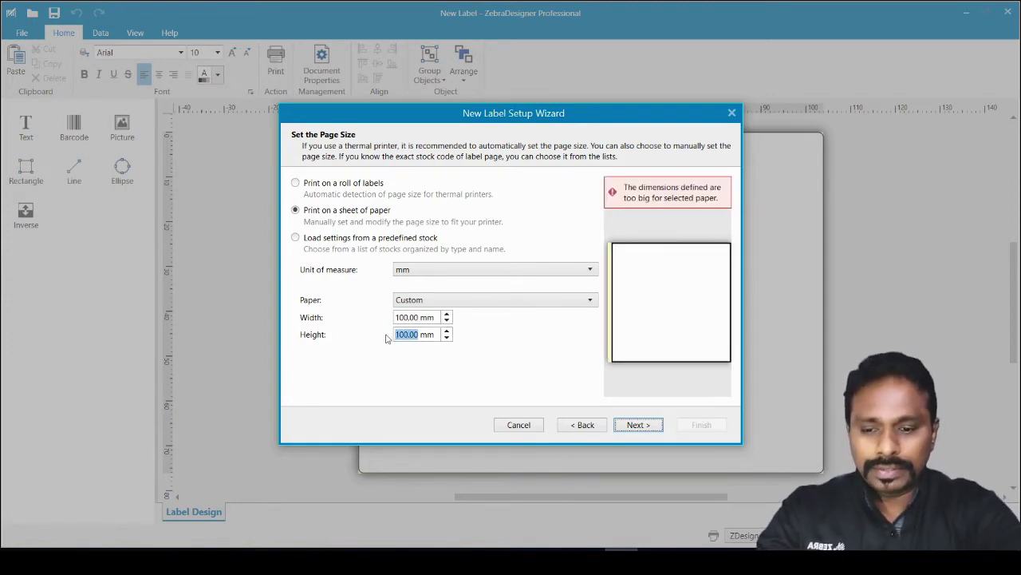
{"action": "type", "text": "30"}
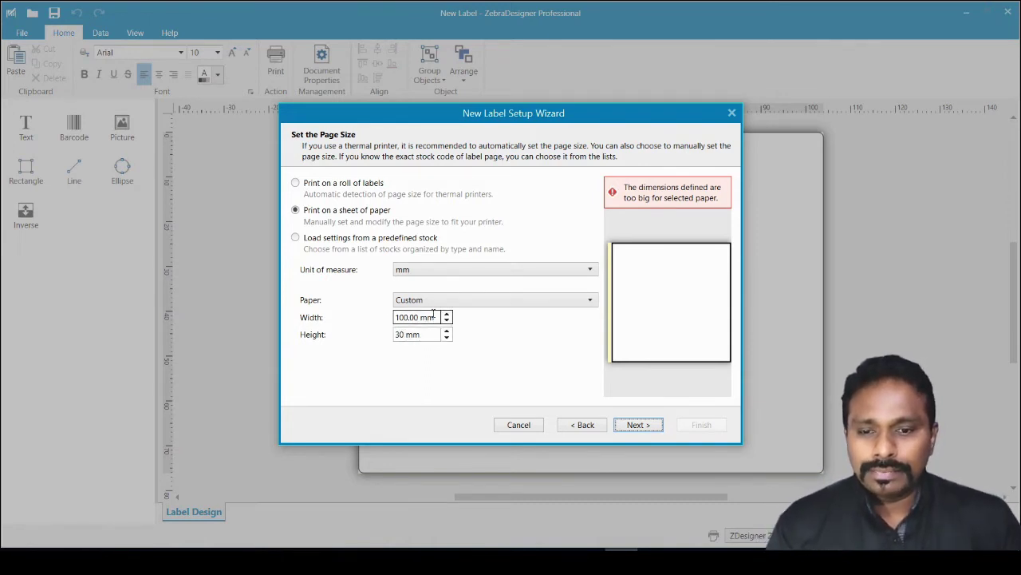
{"action": "left_click", "coordinate": [436, 318]}
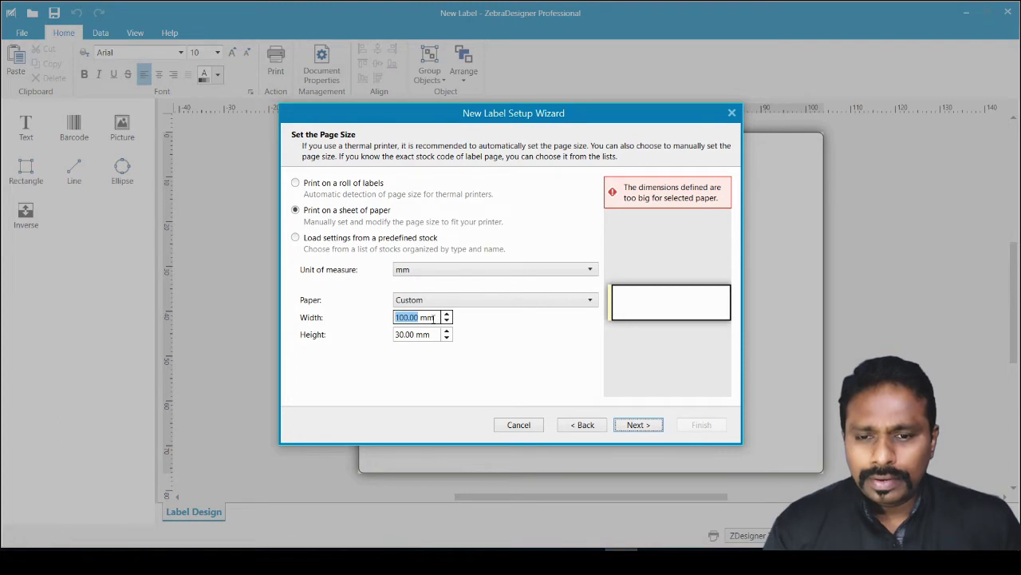
{"action": "type", "text": "100"}
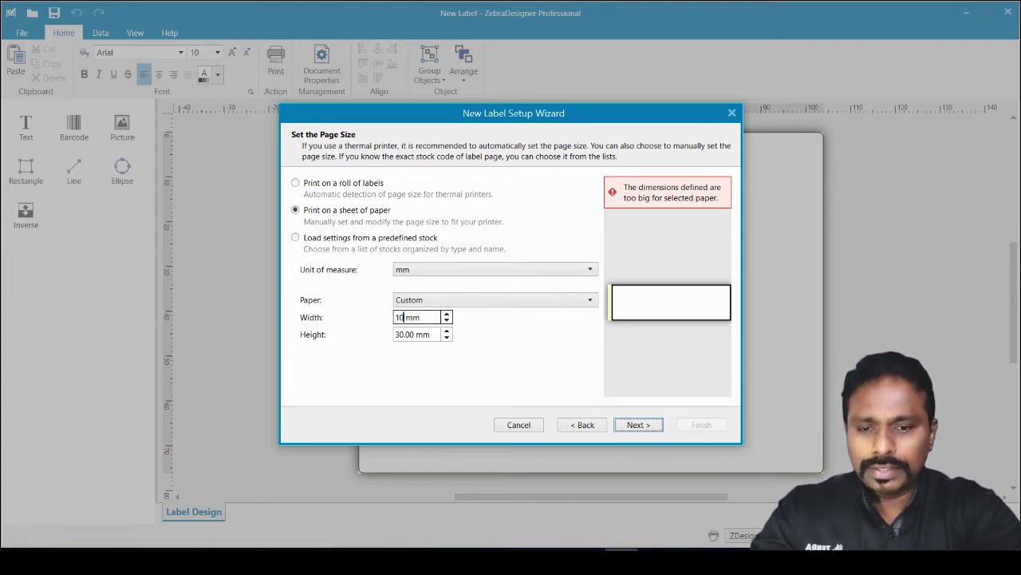
{"action": "left_click", "coordinate": [435, 336]}
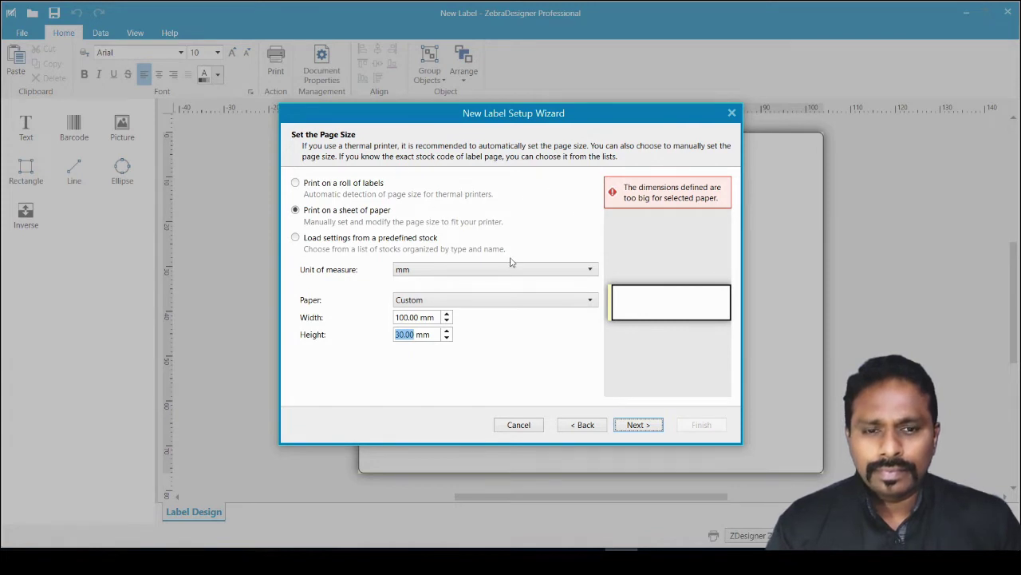
{"action": "left_click", "coordinate": [634, 427]}
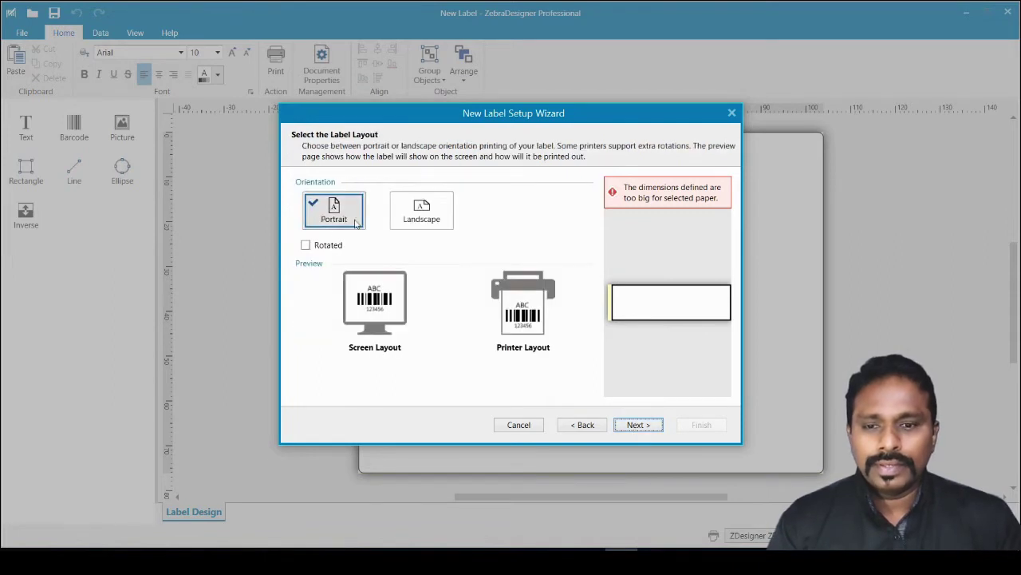
{"action": "left_click", "coordinate": [639, 424]}
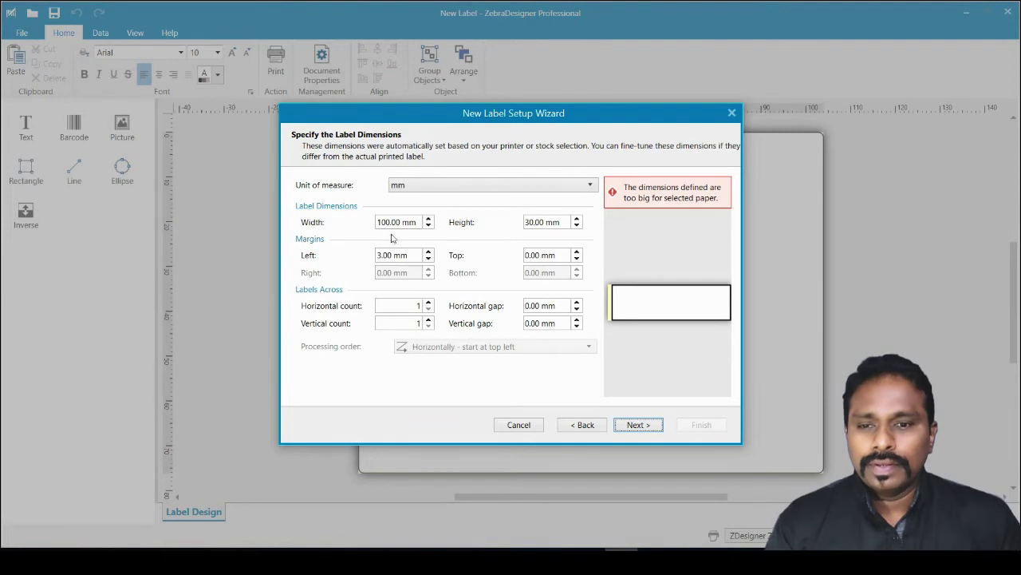
Set the width of the individual label to 30 mm
{"action": "double_click", "coordinate": [415, 222]}
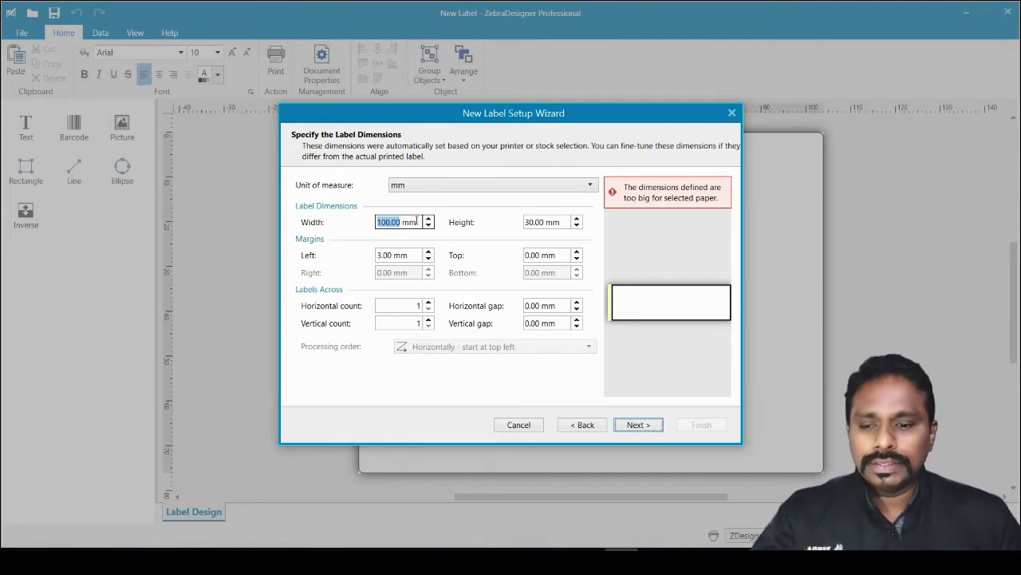
{"action": "type", "text": "30"}
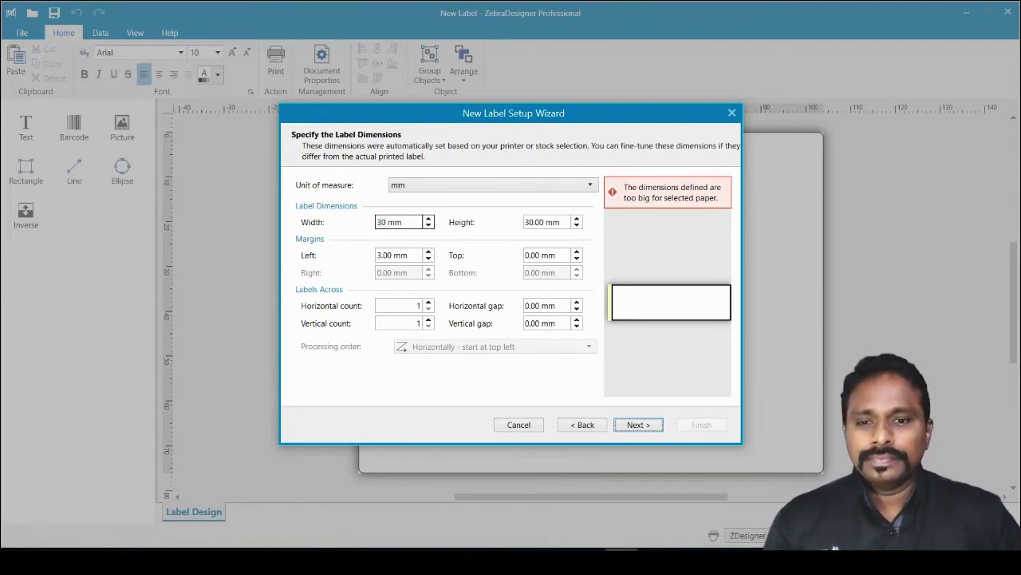
{"action": "key", "text": "Tab"}
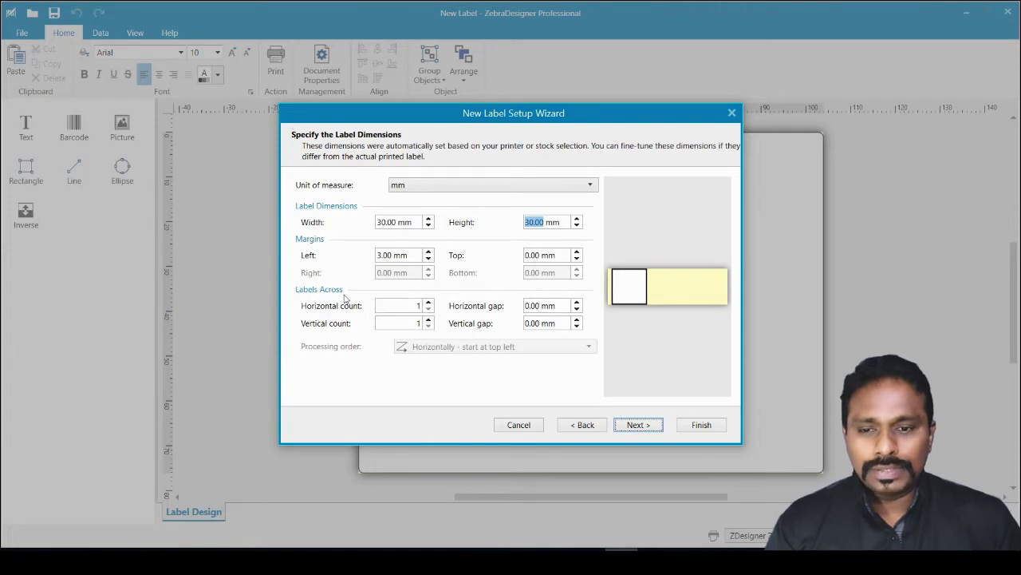
Lay out three labels across horizontally with a 2 mm horizontal gap, and finish the label setup
{"action": "left_click", "coordinate": [429, 303]}
{"action": "left_click", "coordinate": [428, 303]}
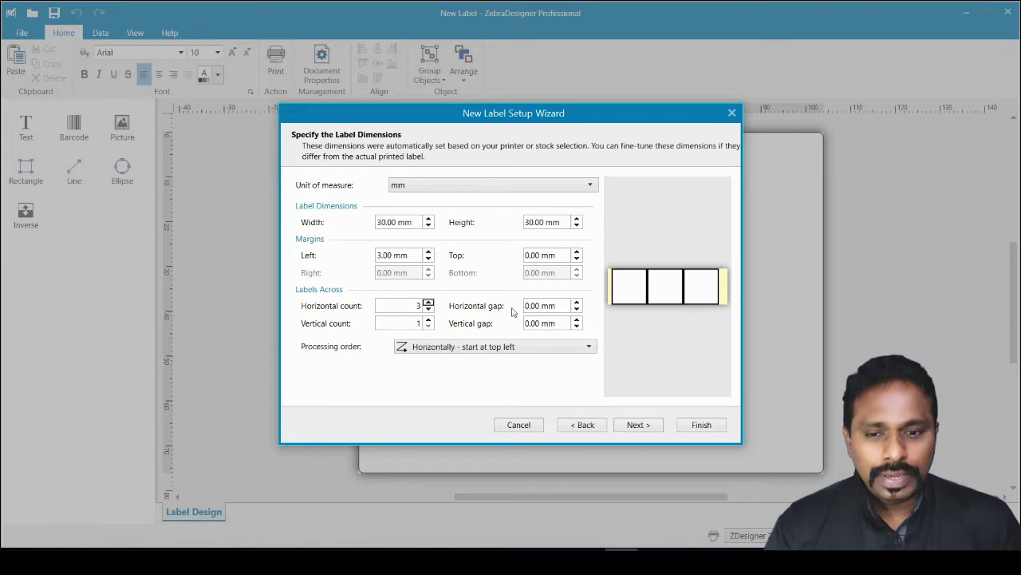
{"action": "left_click", "coordinate": [562, 309]}
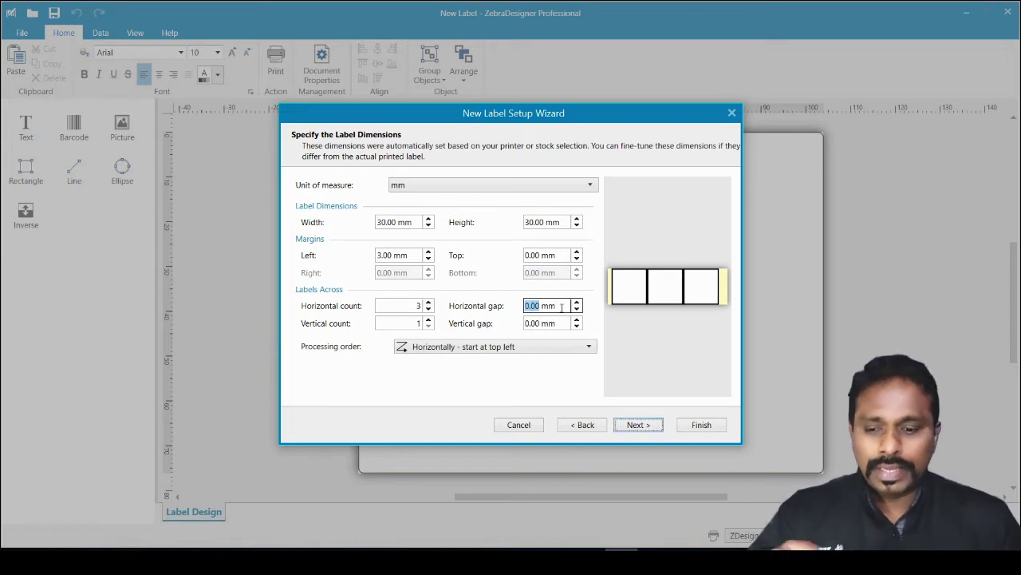
{"action": "type", "text": "2"}
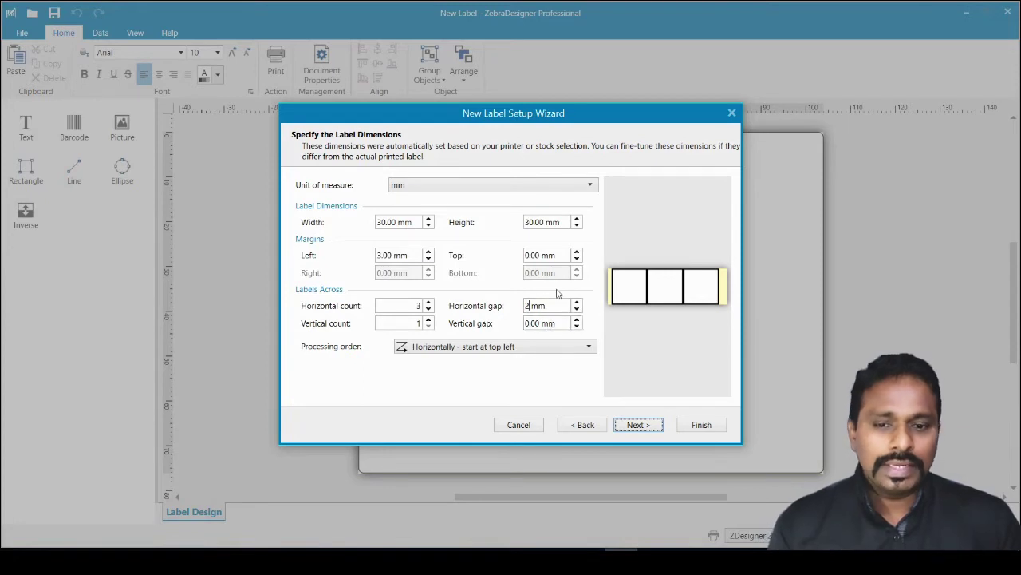
{"action": "left_click", "coordinate": [565, 253]}
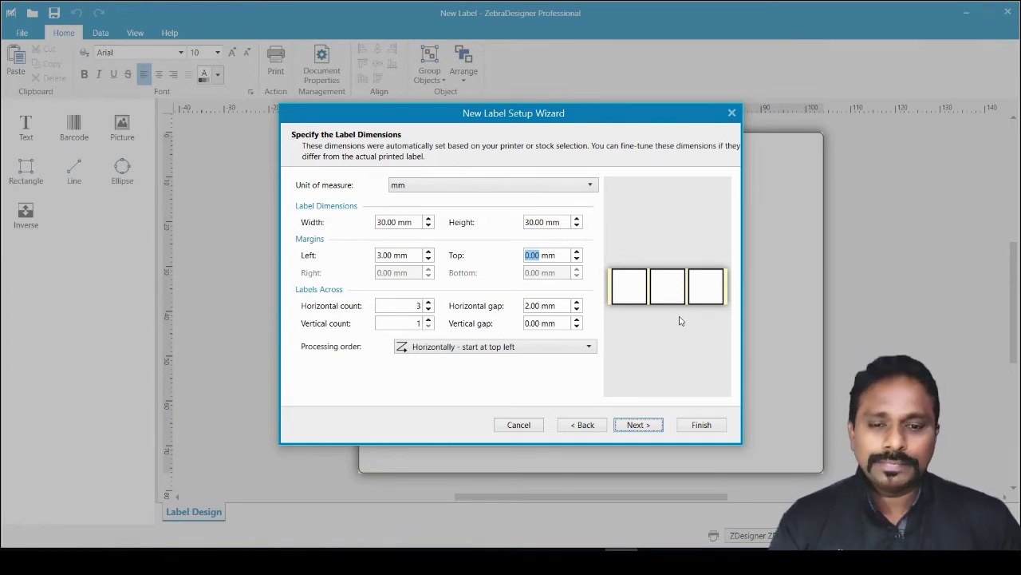
{"action": "left_click", "coordinate": [702, 424]}
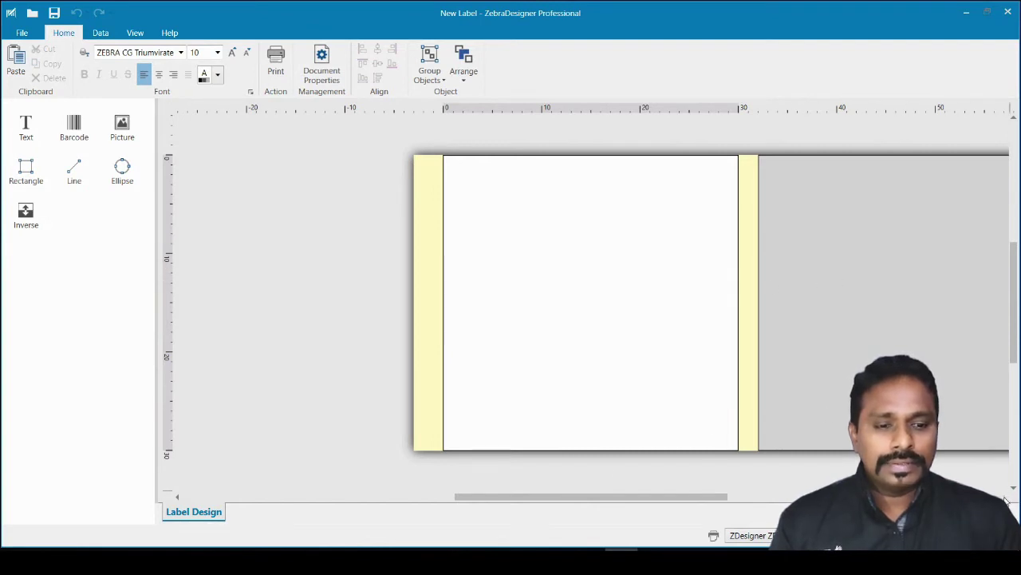
Place a text object in the upper part of the first label
{"action": "scroll", "coordinate": [1004, 501], "scroll_direction": "right", "scroll_amount": 5}
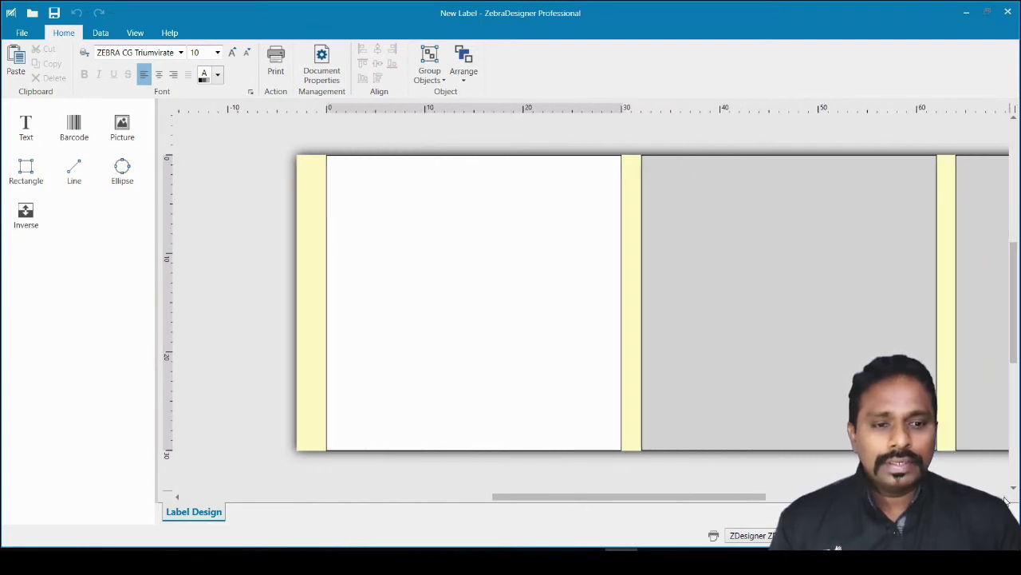
{"action": "scroll", "coordinate": [1007, 501], "scroll_direction": "right", "scroll_amount": 4}
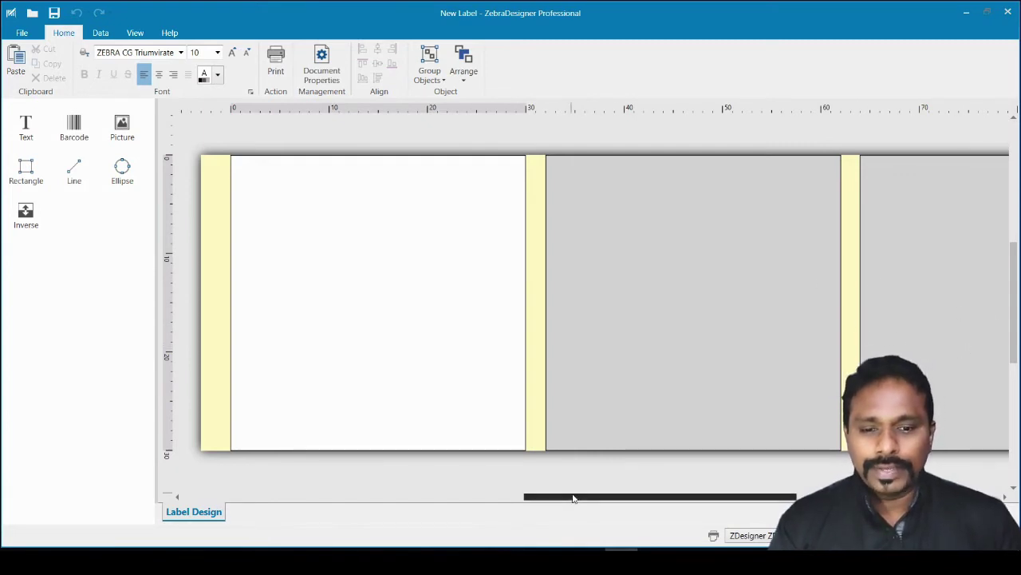
{"action": "left_click_drag", "start_coordinate": [573, 498], "coordinate": [511, 497]}
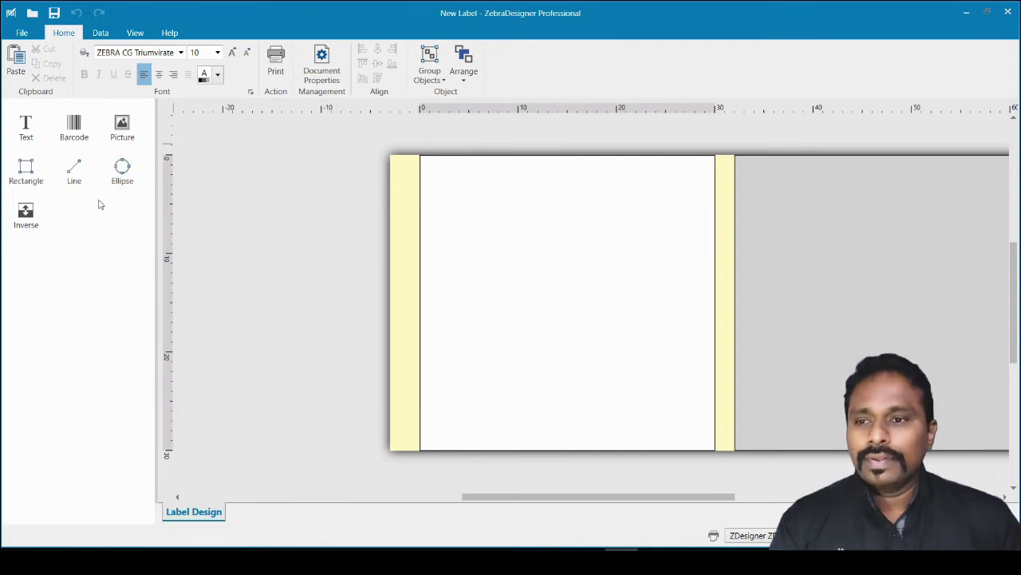
{"action": "left_click", "coordinate": [31, 127]}
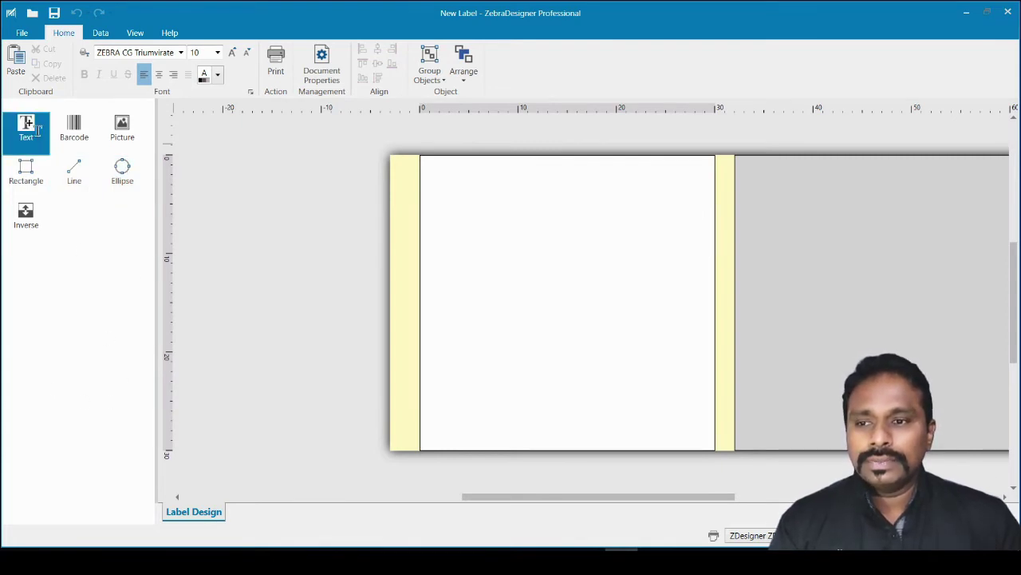
{"action": "left_click", "coordinate": [495, 185]}
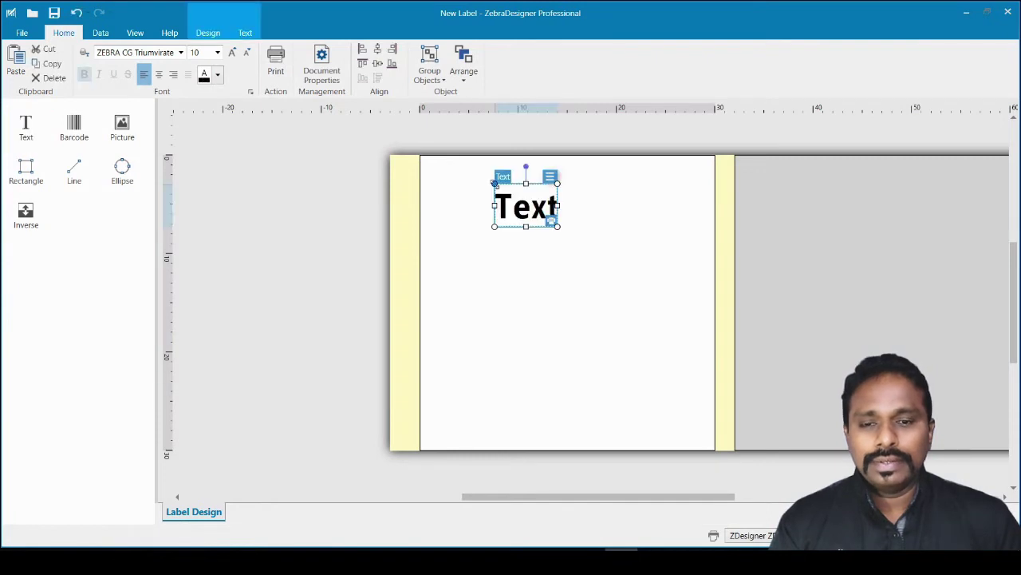
Replace the text object's fixed data with "Company Name" and apply the change
{"action": "double_click", "coordinate": [528, 208]}
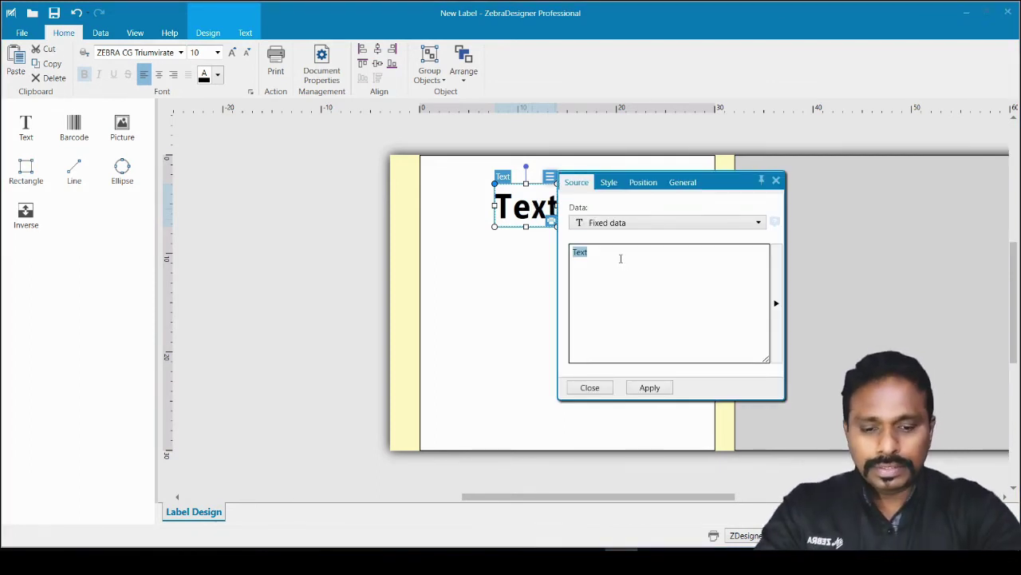
{"action": "type", "text": "Comn"}
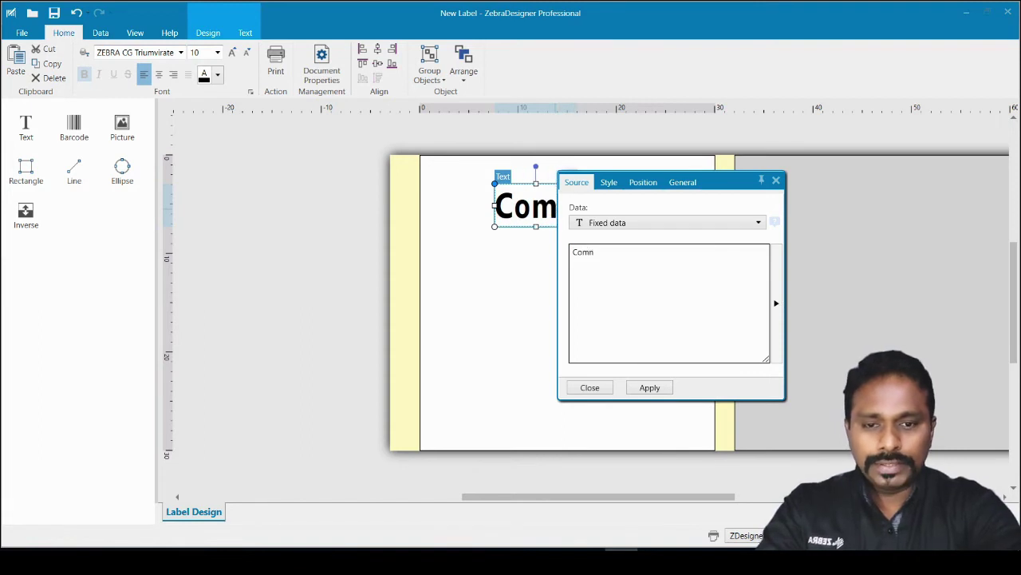
{"action": "key", "text": "BackSpace"}
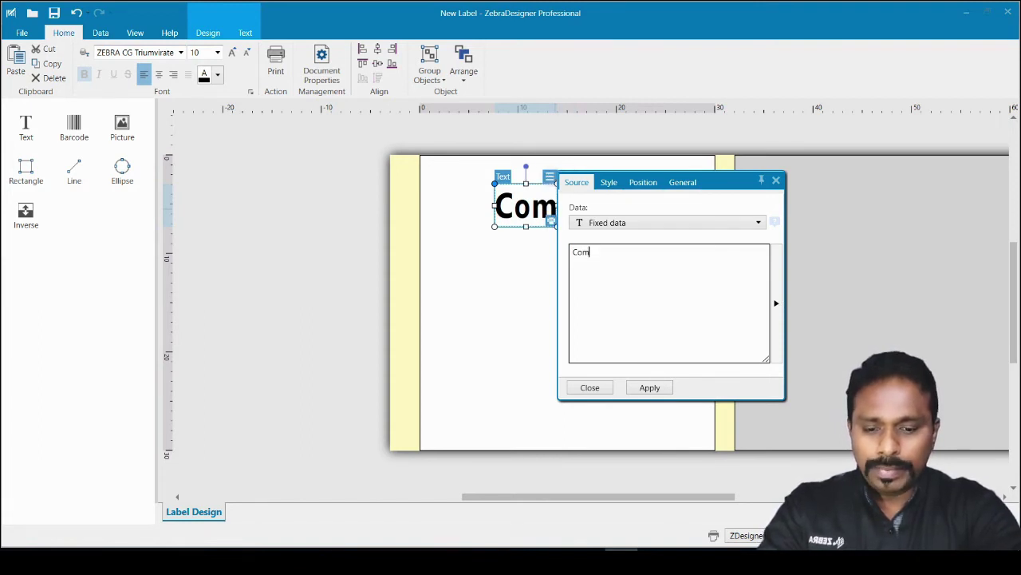
{"action": "type", "text": "pany "}
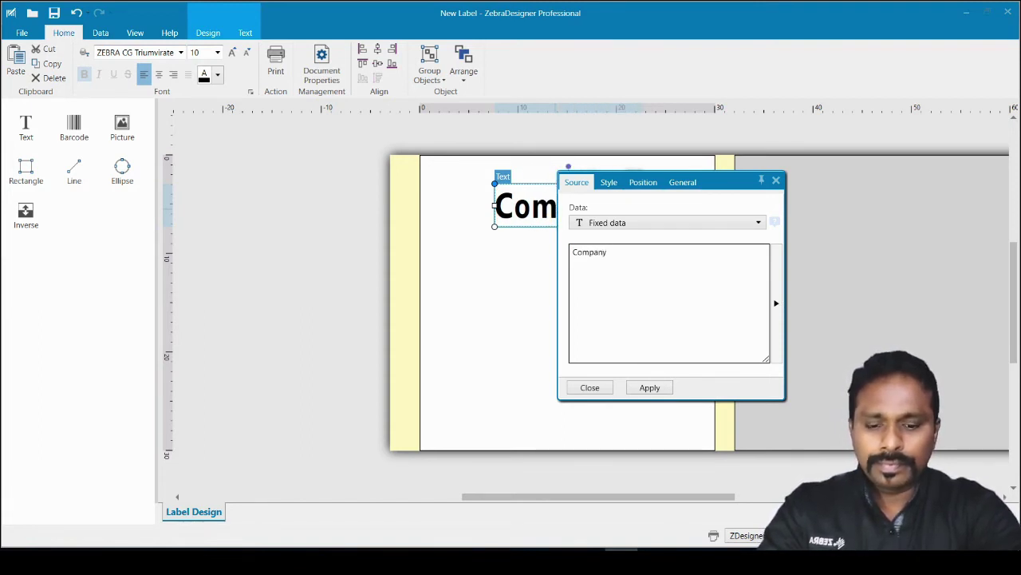
{"action": "type", "text": "Name"}
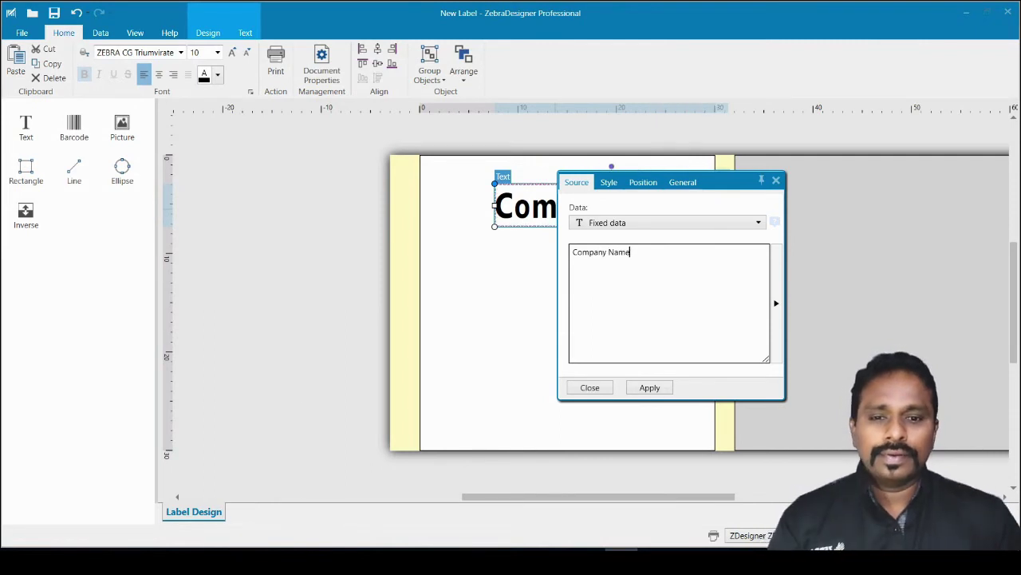
{"action": "left_click", "coordinate": [650, 388]}
{"action": "left_click", "coordinate": [777, 183]}
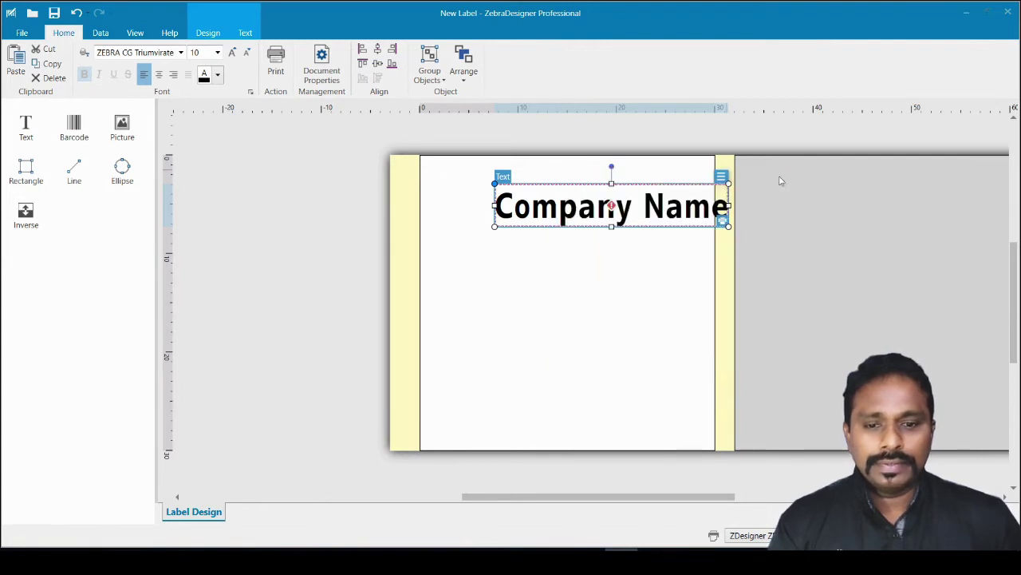
Move the Company Name text so it fits within the first label, near its upper edge
{"action": "left_click_drag", "start_coordinate": [567, 209], "coordinate": [625, 221]}
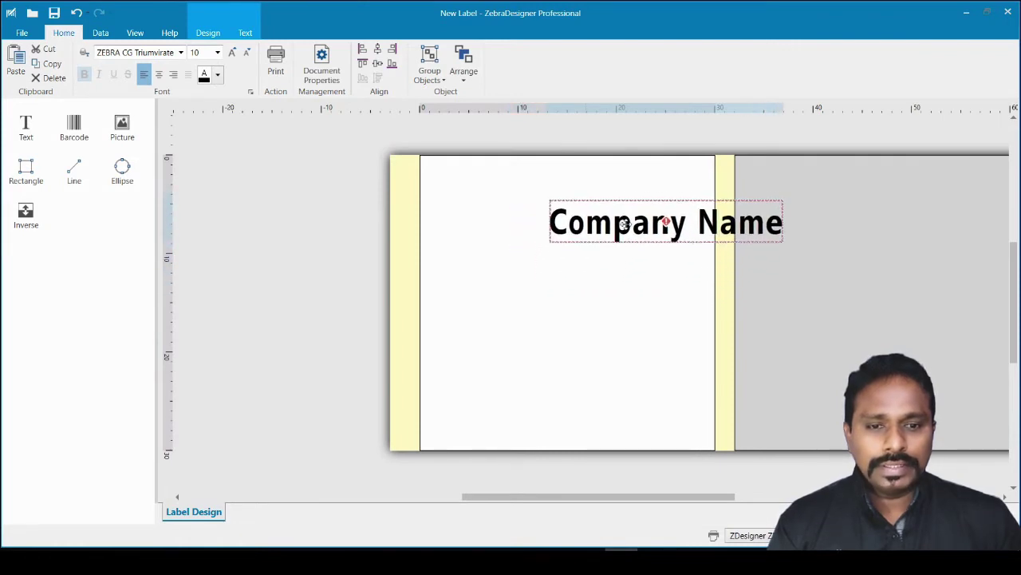
{"action": "left_click", "coordinate": [644, 324]}
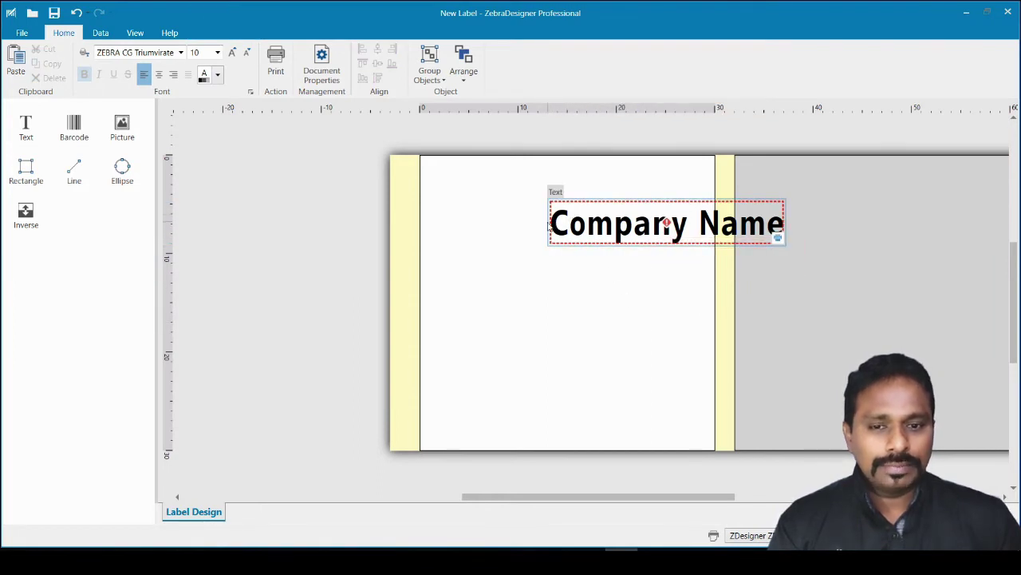
{"action": "left_click", "coordinate": [635, 227]}
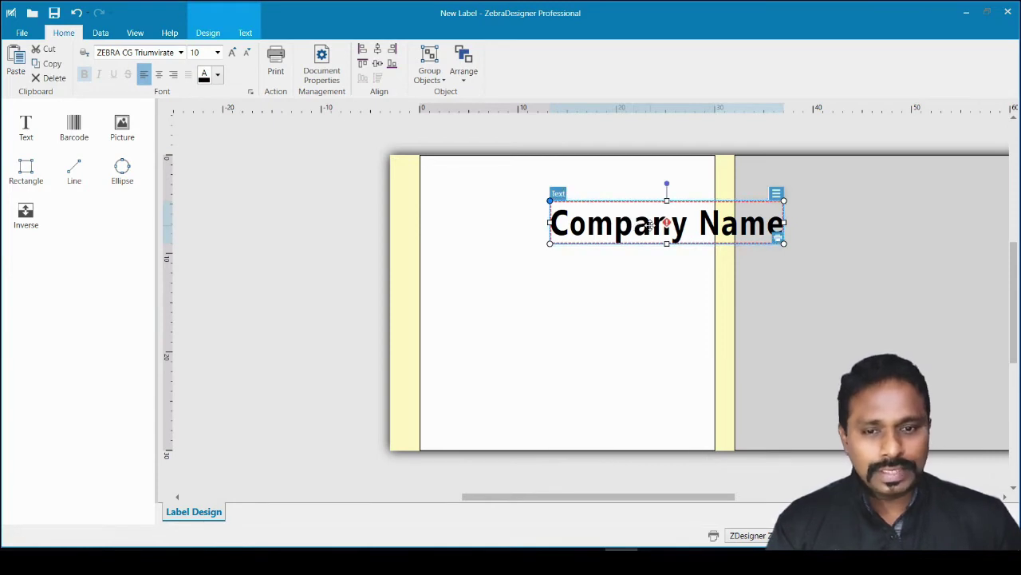
{"action": "left_click_drag", "start_coordinate": [650, 225], "coordinate": [553, 203]}
{"action": "left_click", "coordinate": [563, 303]}
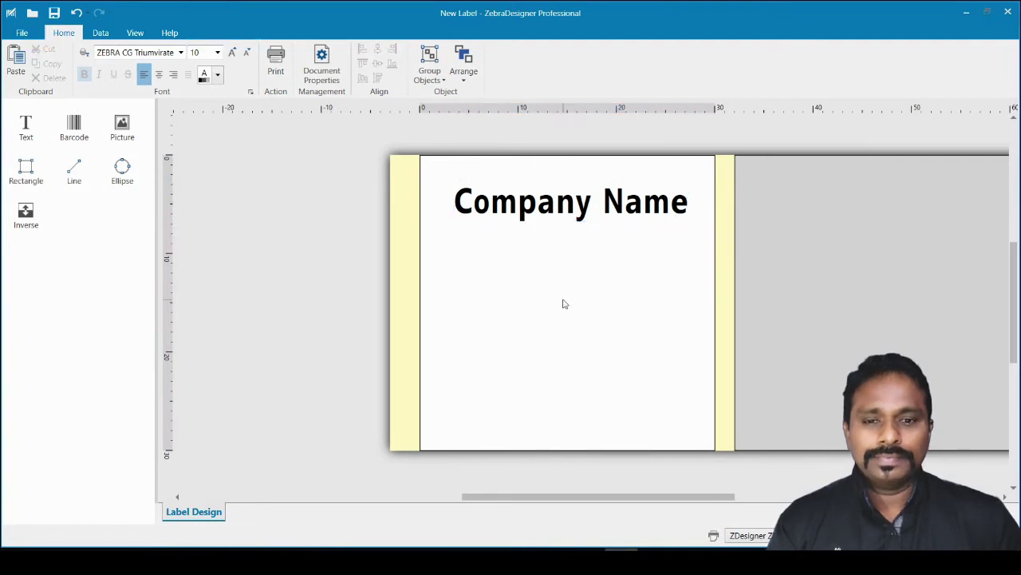
{"action": "left_click", "coordinate": [502, 191]}
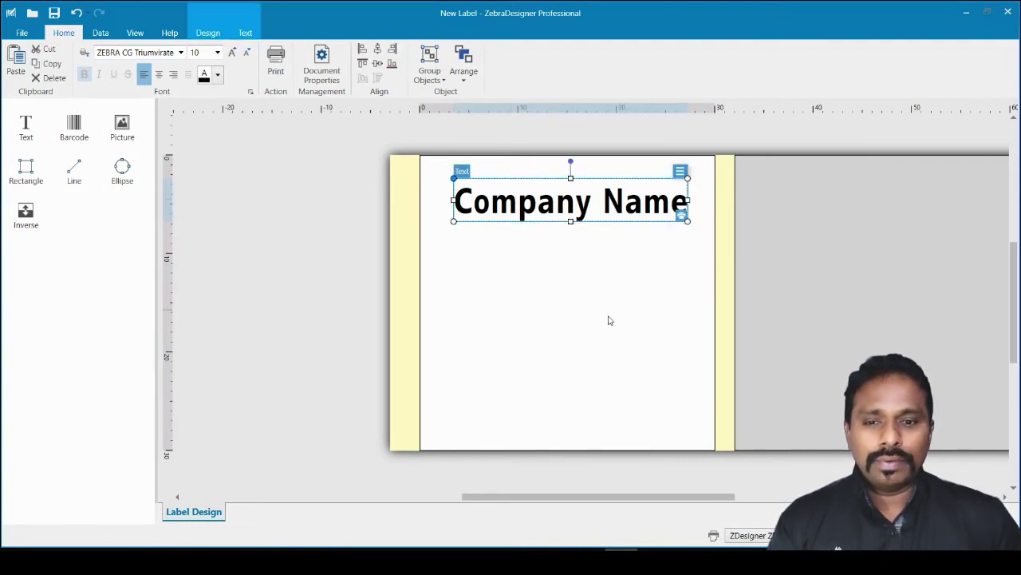
{"action": "left_click", "coordinate": [648, 327]}
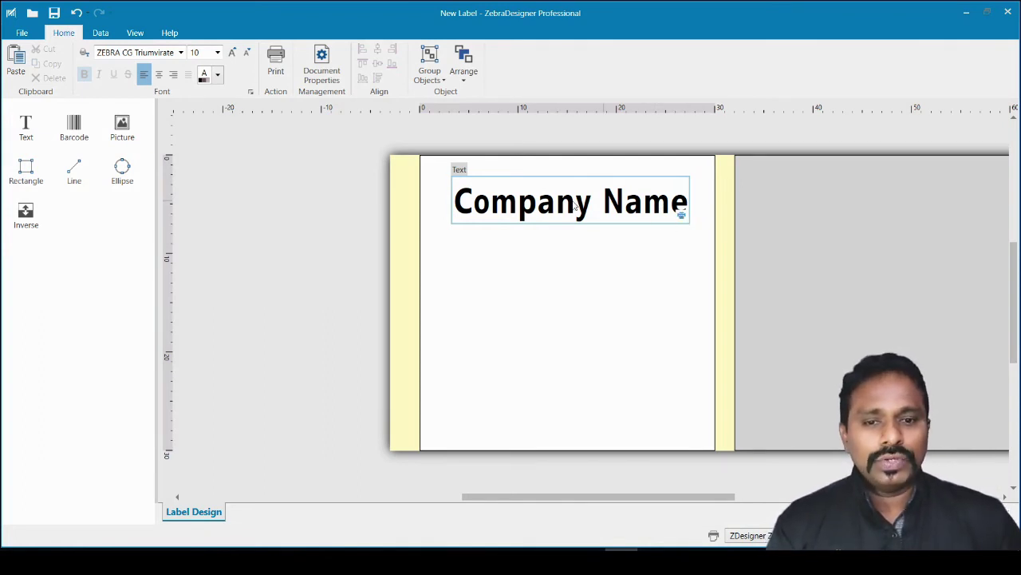
Change the font of the Company Name text to Arial
{"action": "left_click", "coordinate": [530, 212]}
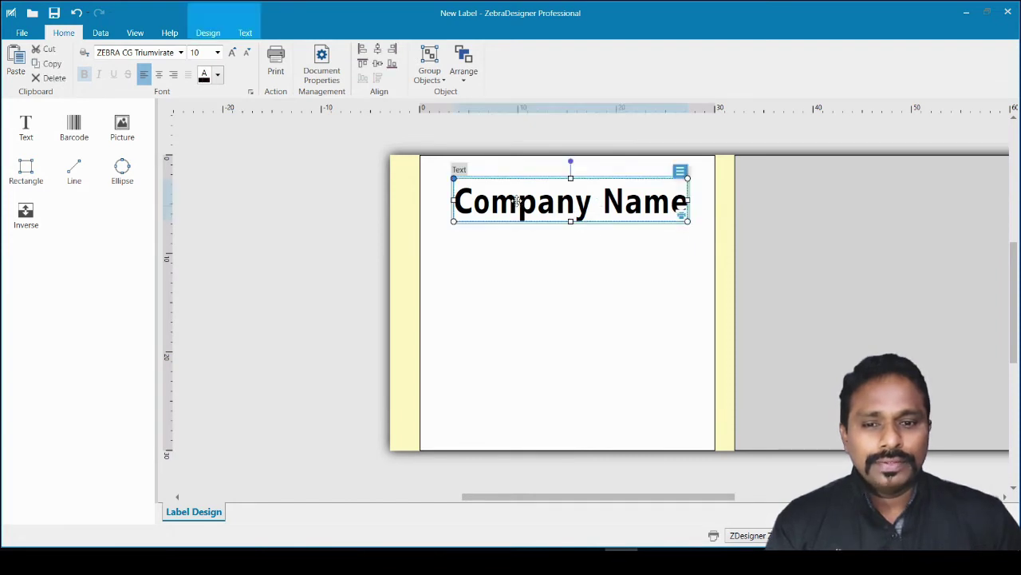
{"action": "left_click", "coordinate": [181, 53]}
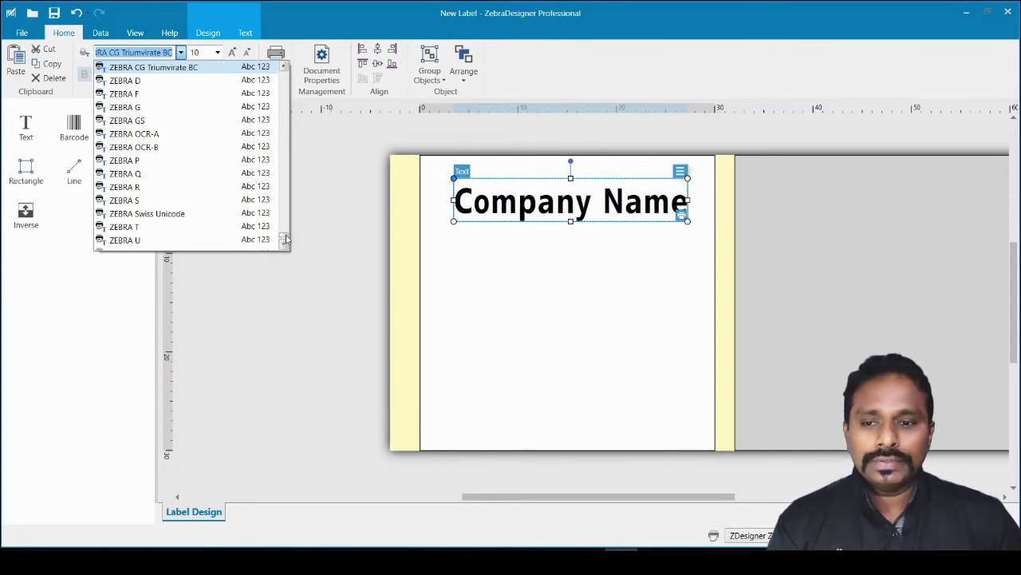
{"action": "left_click_drag", "start_coordinate": [286, 240], "coordinate": [281, 89]}
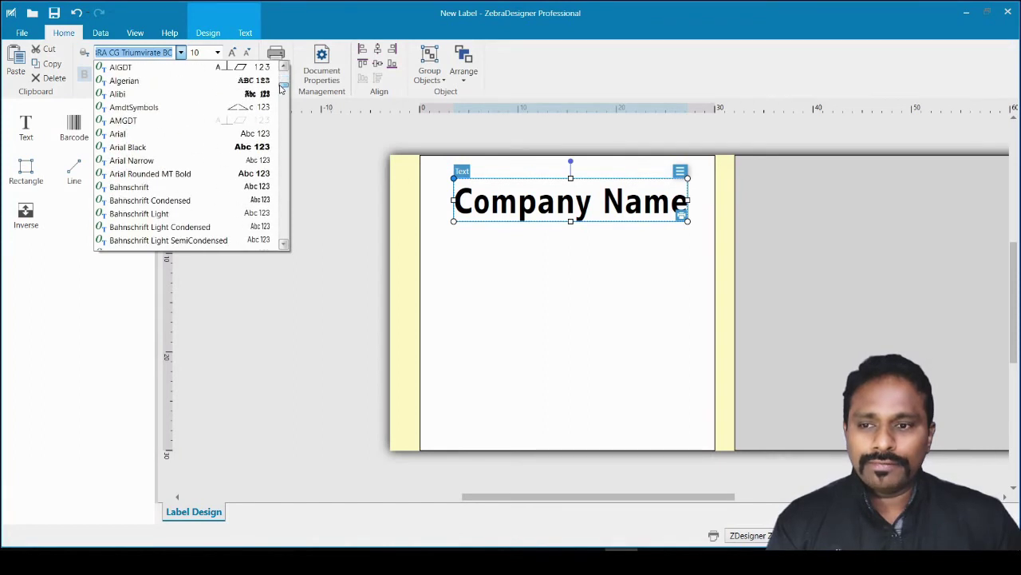
{"action": "left_click", "coordinate": [119, 133]}
{"action": "left_click", "coordinate": [566, 290]}
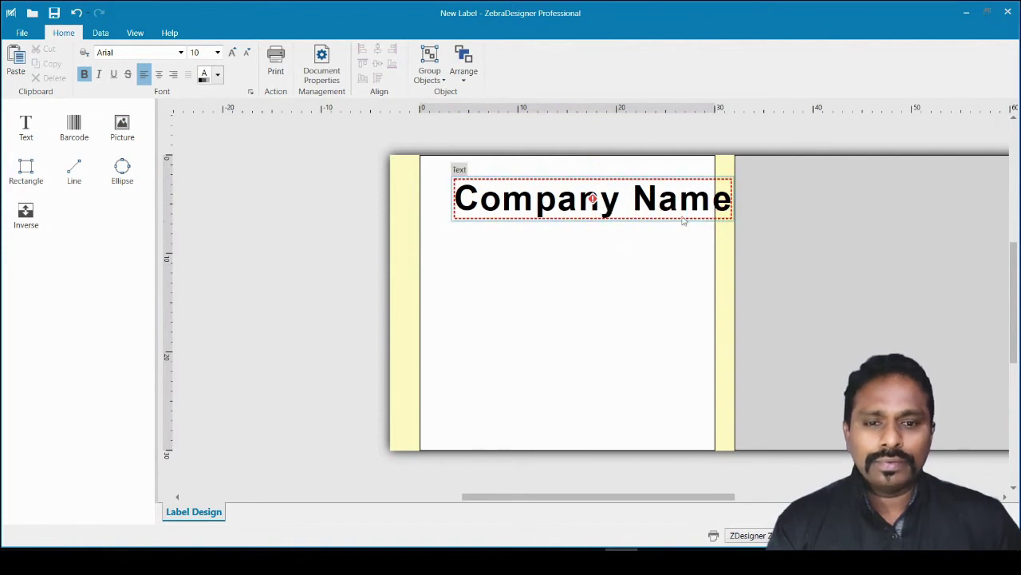
Shift the Arial Company Name text so it lies centred within the first label's width
{"action": "left_click", "coordinate": [559, 199]}
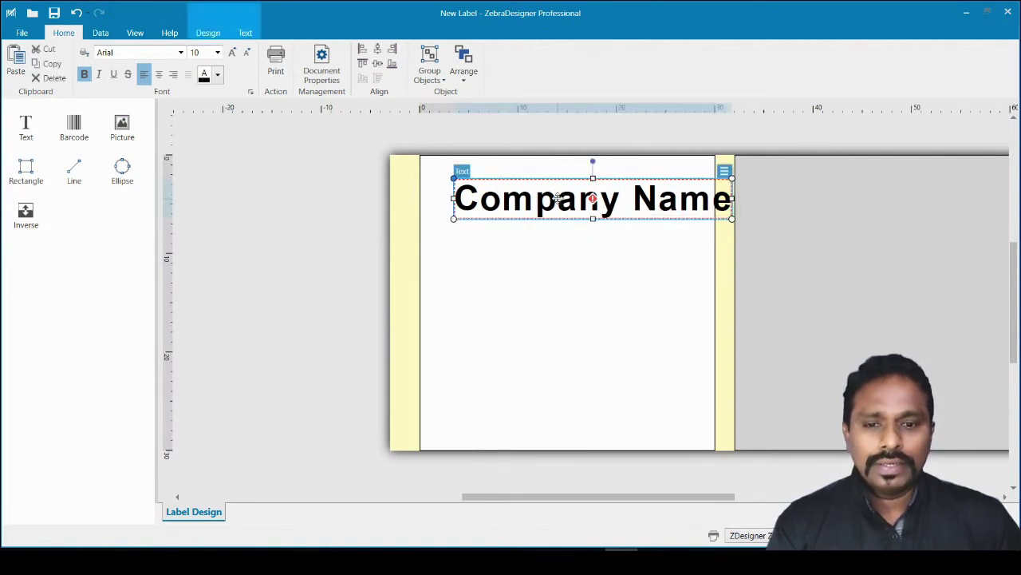
{"action": "left_click_drag", "start_coordinate": [559, 199], "coordinate": [533, 200]}
{"action": "left_click", "coordinate": [553, 271]}
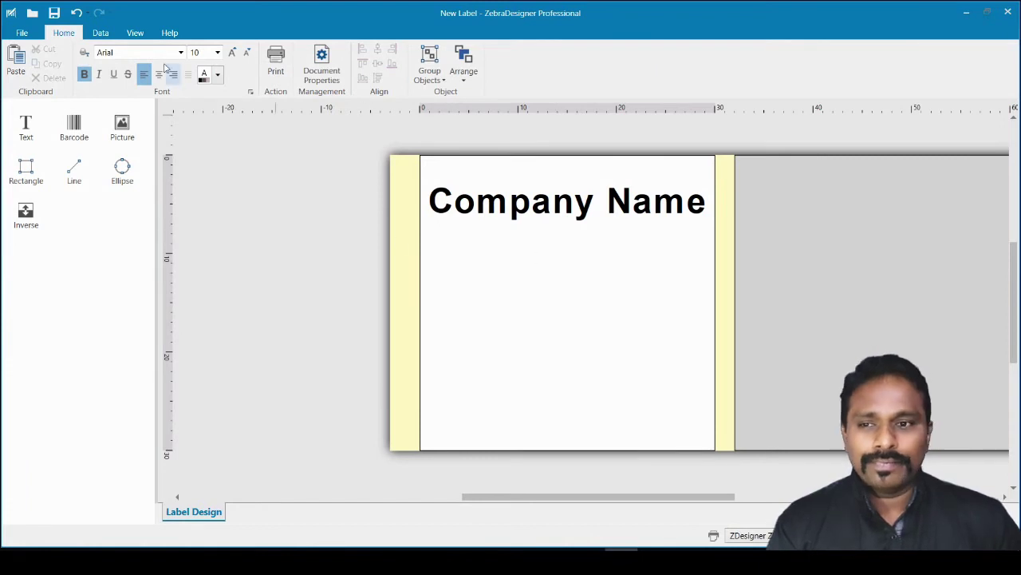
Set the Company Name text's font to the printer font ZEBRA CG Triumvirate BC
{"action": "left_click", "coordinate": [509, 203]}
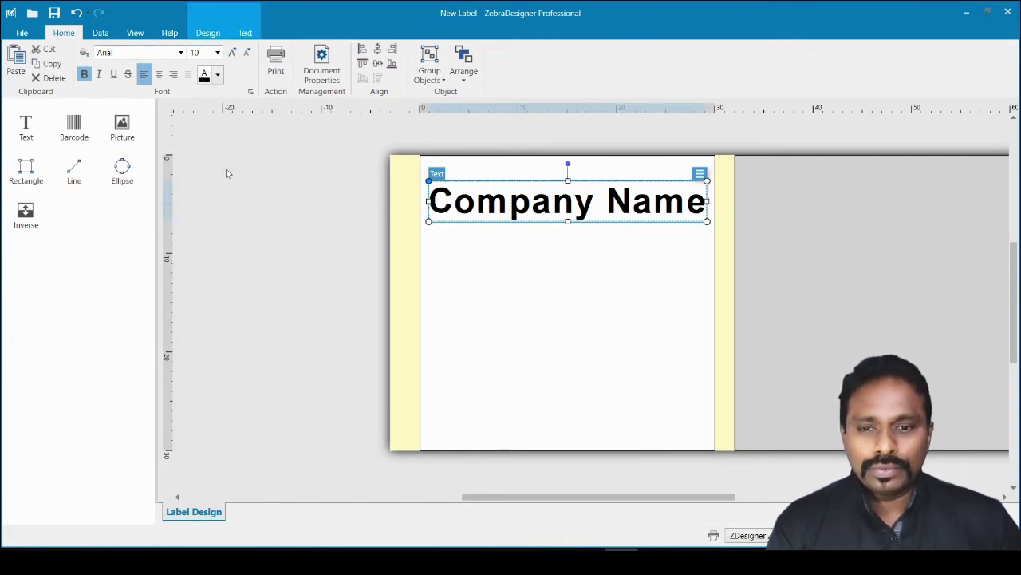
{"action": "left_click", "coordinate": [181, 52]}
{"action": "left_click", "coordinate": [284, 130]}
{"action": "left_click_drag", "start_coordinate": [285, 130], "coordinate": [286, 240]}
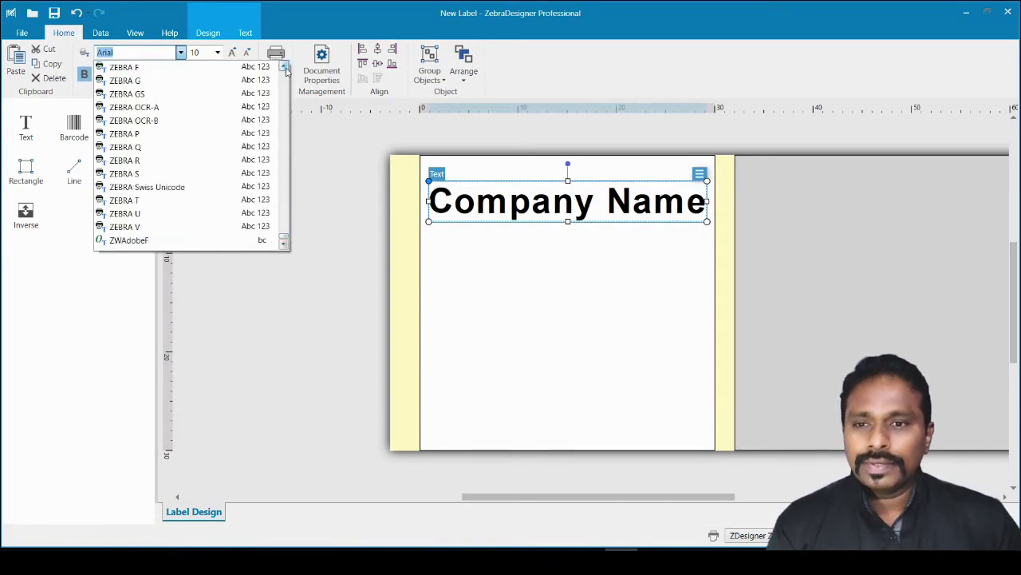
{"action": "scroll", "coordinate": [266, 70], "scroll_direction": "up", "scroll_amount": 2}
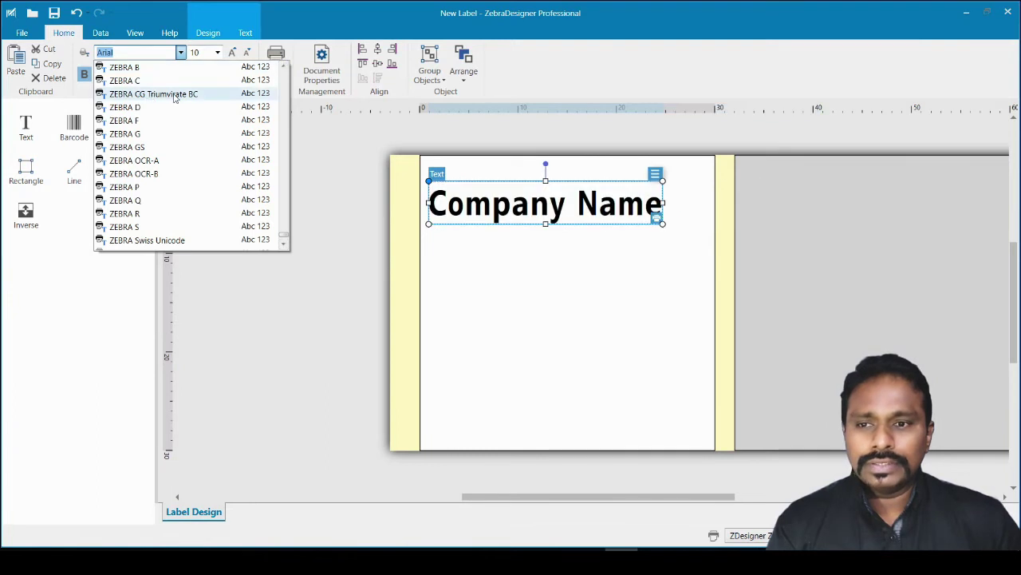
{"action": "left_click", "coordinate": [177, 95]}
{"action": "left_click", "coordinate": [555, 287]}
Centre the Company Name text horizontally near the upper edge of the first label, starting about 3 mm from its side
{"action": "left_click", "coordinate": [513, 206]}
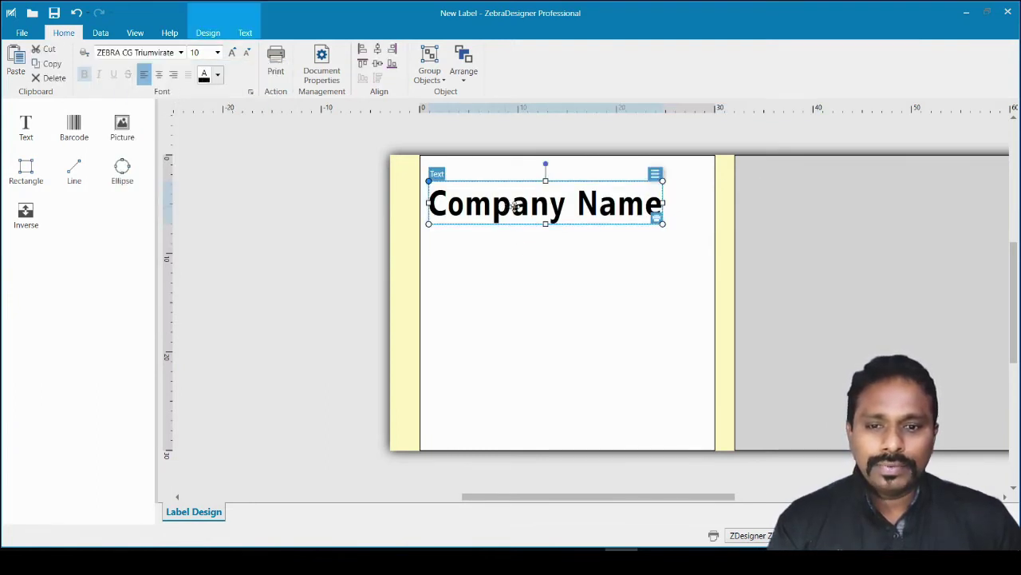
{"action": "left_click_drag", "start_coordinate": [513, 206], "coordinate": [535, 201]}
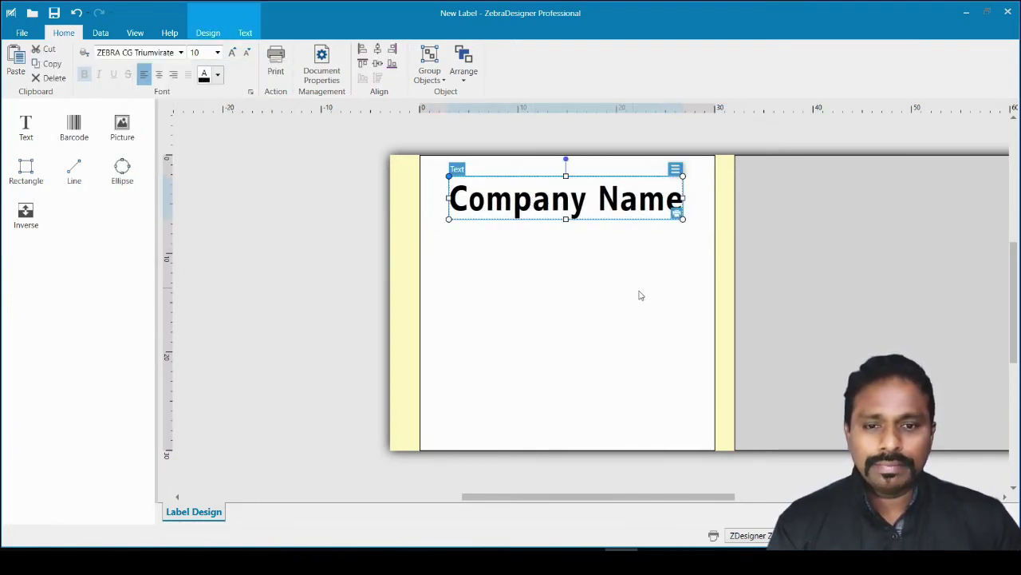
{"action": "left_click", "coordinate": [641, 295]}
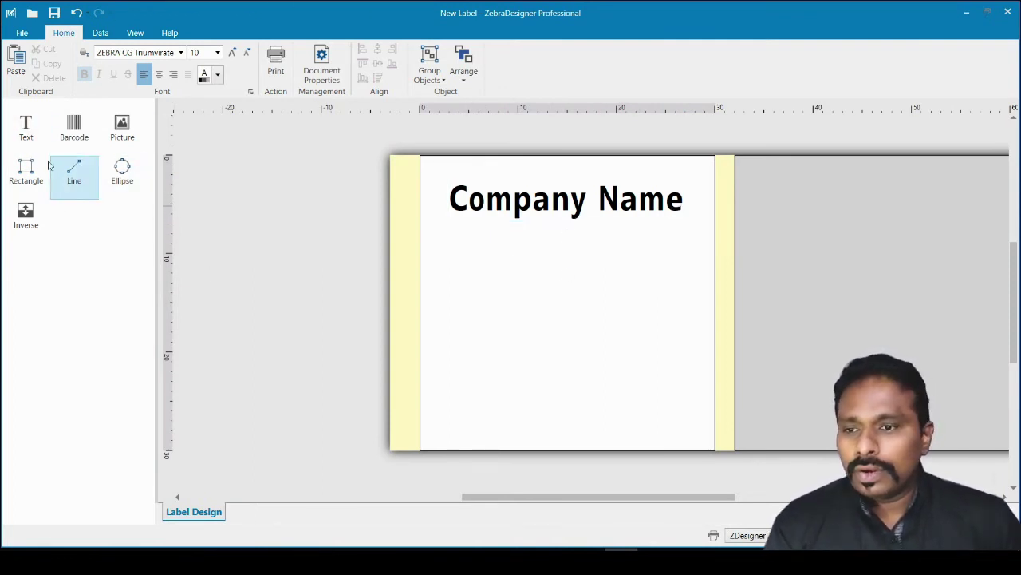
Draw a horizontal line about 29 mm long across the first label, just below the Company Name text
{"action": "left_click", "coordinate": [74, 173]}
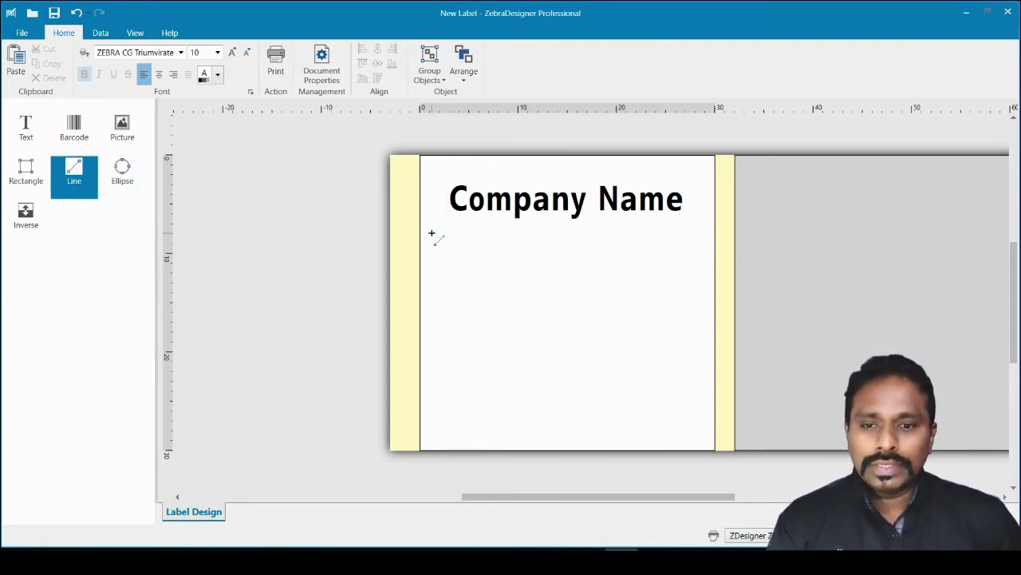
{"action": "left_click_drag", "start_coordinate": [426, 231], "coordinate": [715, 233]}
{"action": "left_click", "coordinate": [242, 210]}
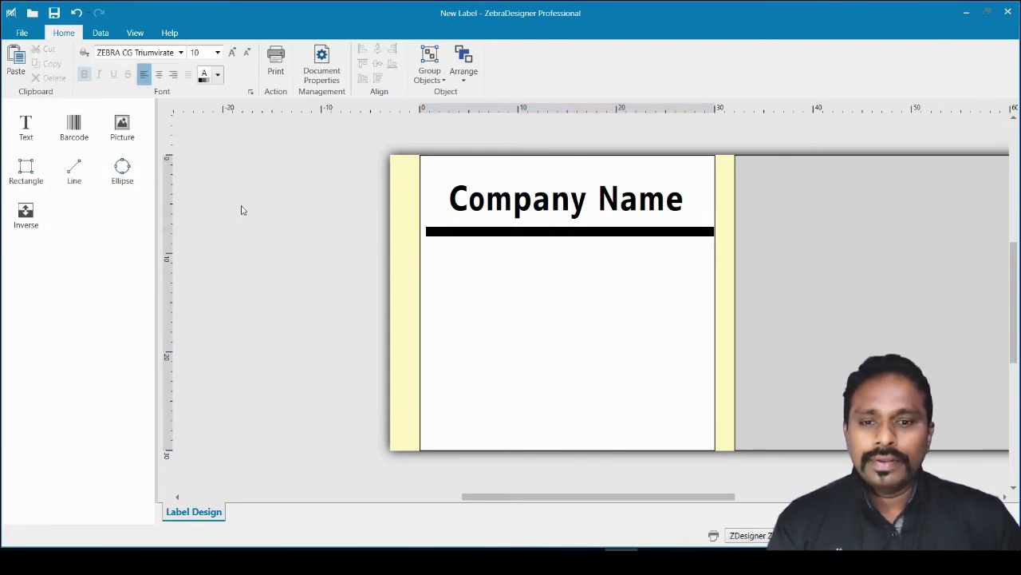
Insert a barcode below the line and centre it horizontally on the first label
{"action": "left_click", "coordinate": [77, 126]}
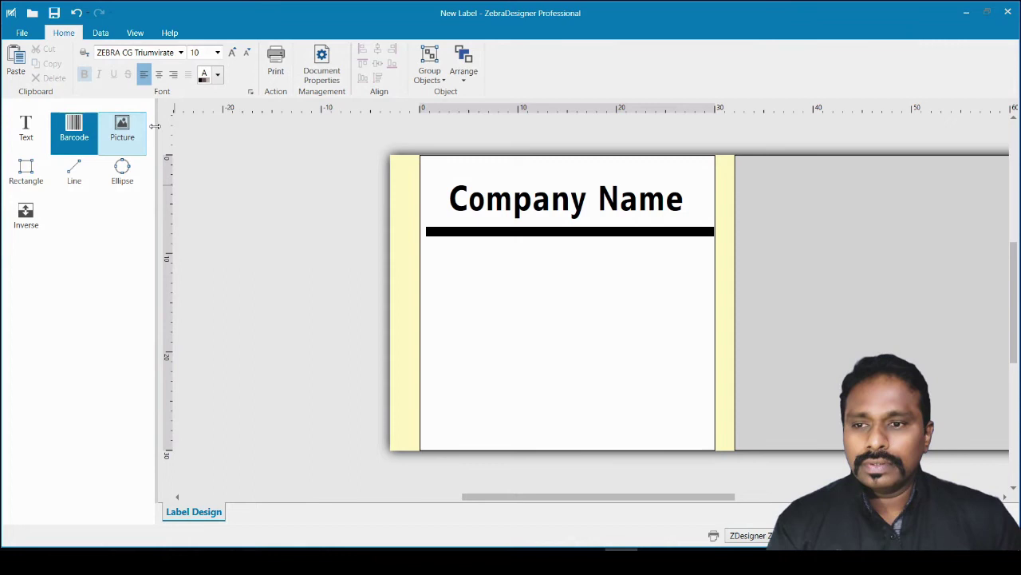
{"action": "left_click", "coordinate": [483, 270]}
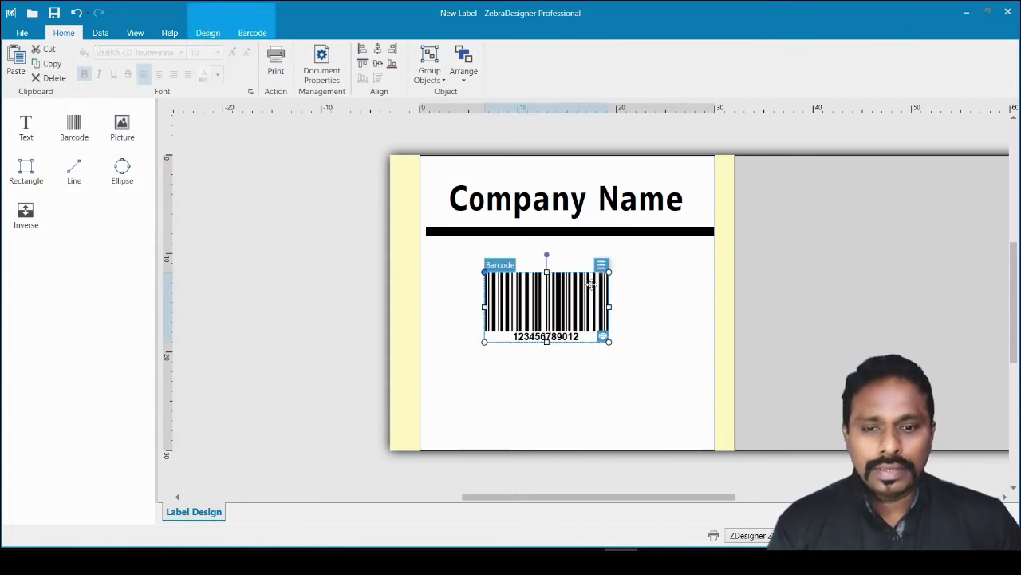
{"action": "left_click_drag", "start_coordinate": [549, 305], "coordinate": [567, 292]}
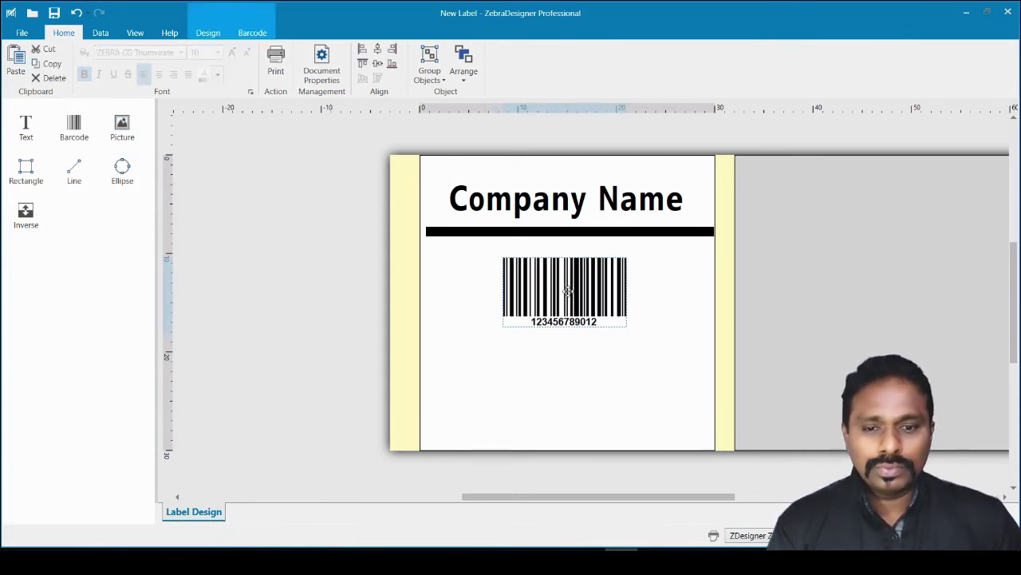
{"action": "left_click", "coordinate": [554, 385]}
Open the barcode's properties and examine the available 1D and 2D barcode types, leaving Code128 selected
{"action": "left_click", "coordinate": [570, 284]}
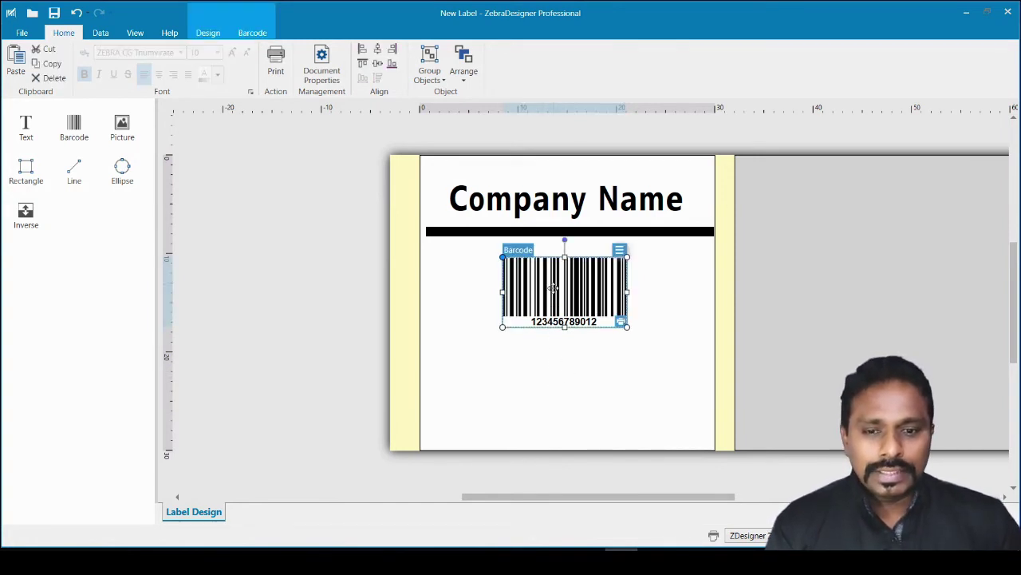
{"action": "double_click", "coordinate": [553, 288]}
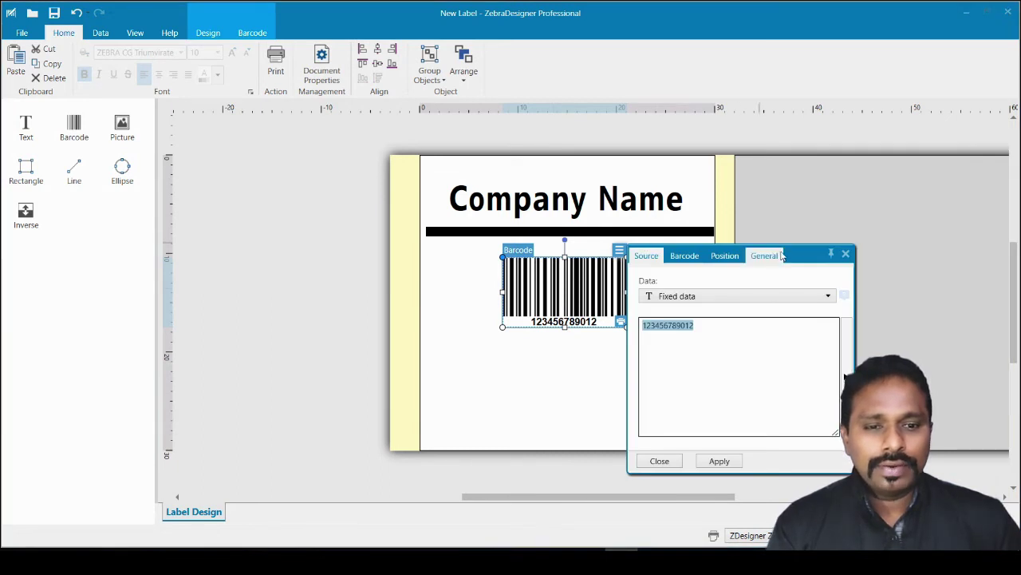
{"action": "left_click_drag", "start_coordinate": [797, 255], "coordinate": [581, 160]}
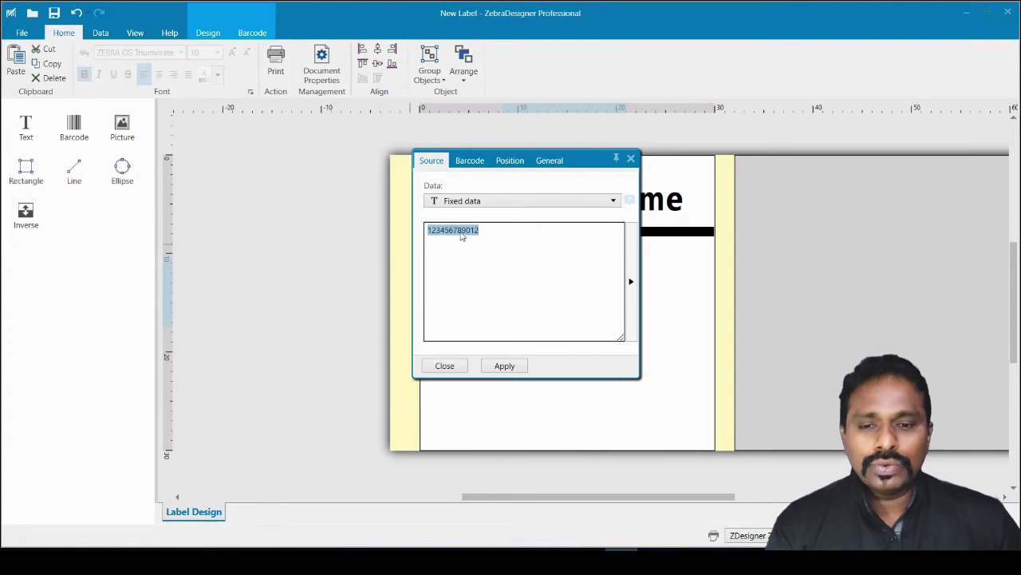
{"action": "left_click", "coordinate": [474, 162]}
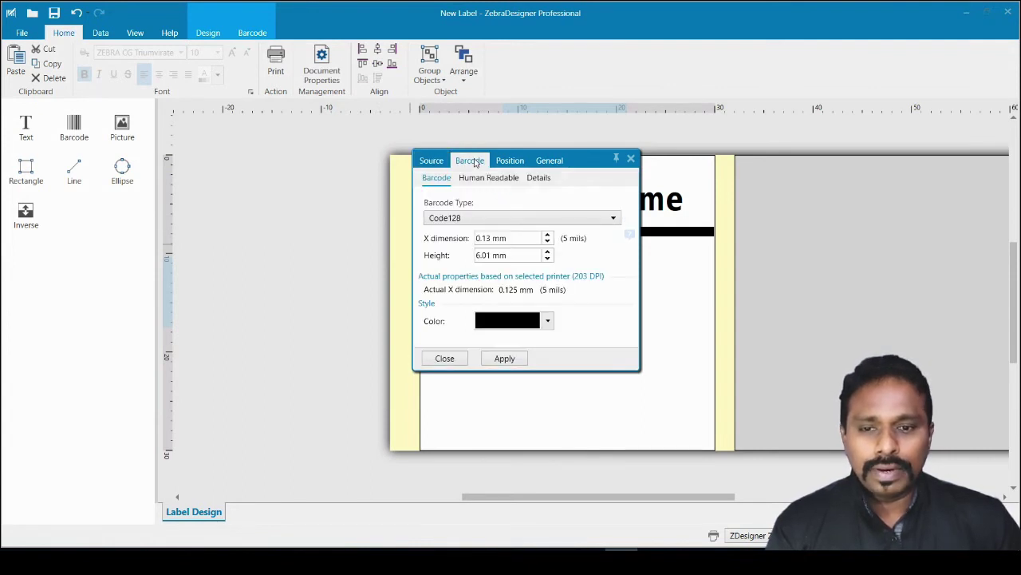
{"action": "left_click", "coordinate": [485, 218]}
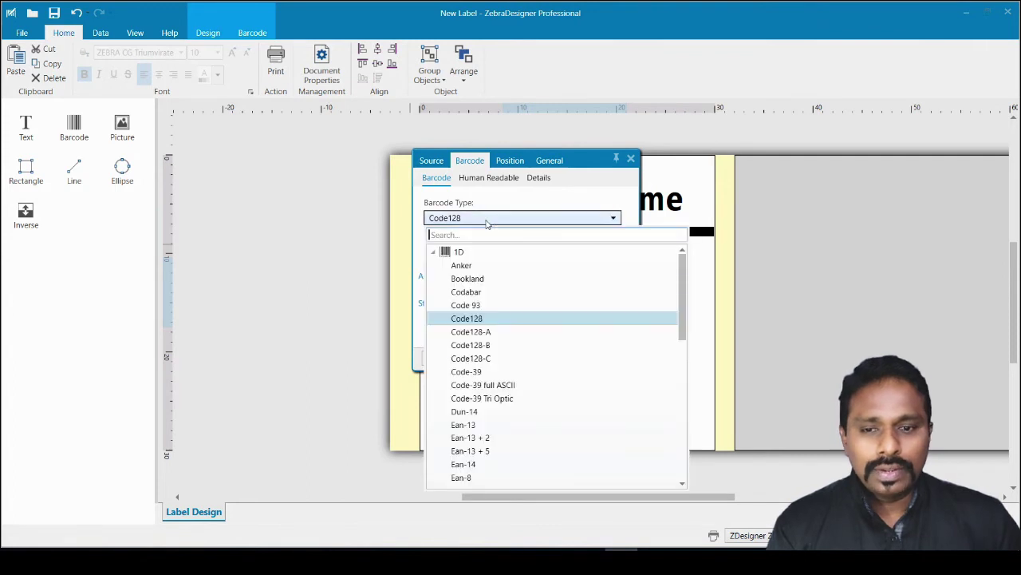
{"action": "scroll", "coordinate": [484, 355], "scroll_direction": "down", "scroll_amount": 3}
{"action": "scroll", "coordinate": [484, 355], "scroll_direction": "down", "scroll_amount": 7}
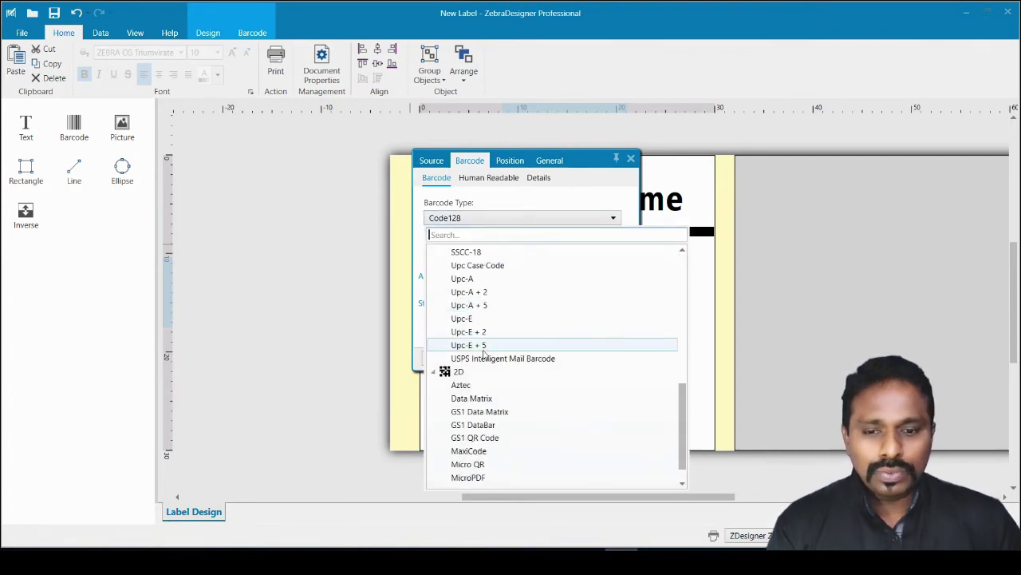
{"action": "scroll", "coordinate": [484, 355], "scroll_direction": "up", "scroll_amount": 10}
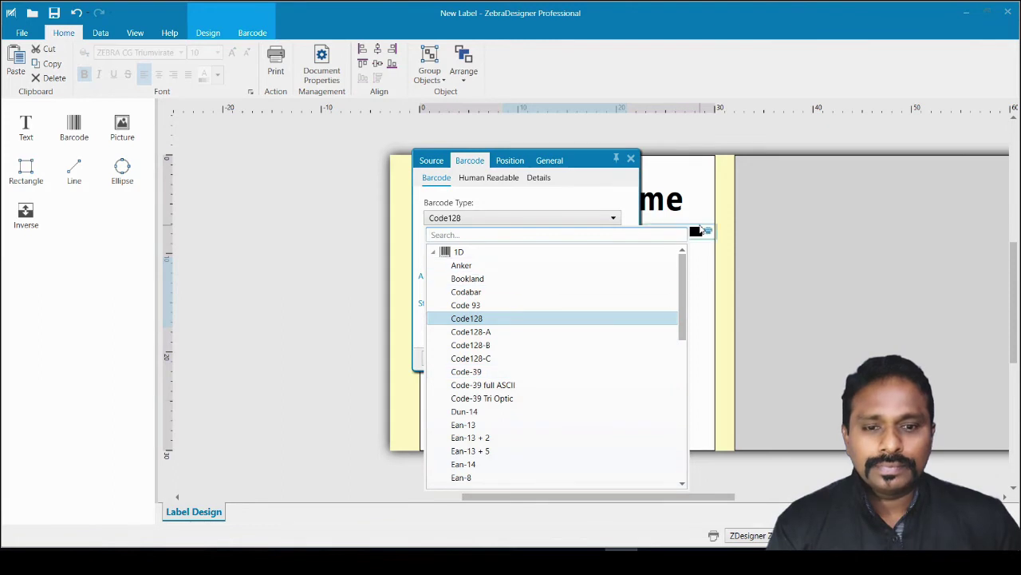
{"action": "left_click", "coordinate": [604, 198]}
{"action": "left_click", "coordinate": [579, 307]}
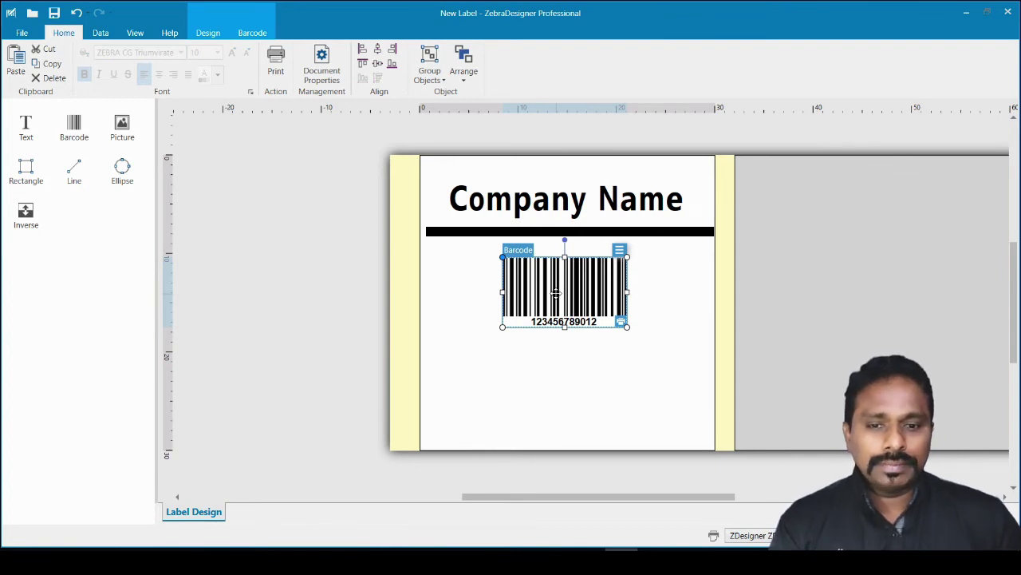
Review the barcode's type, position, size and data source settings in its properties
{"action": "double_click", "coordinate": [555, 293]}
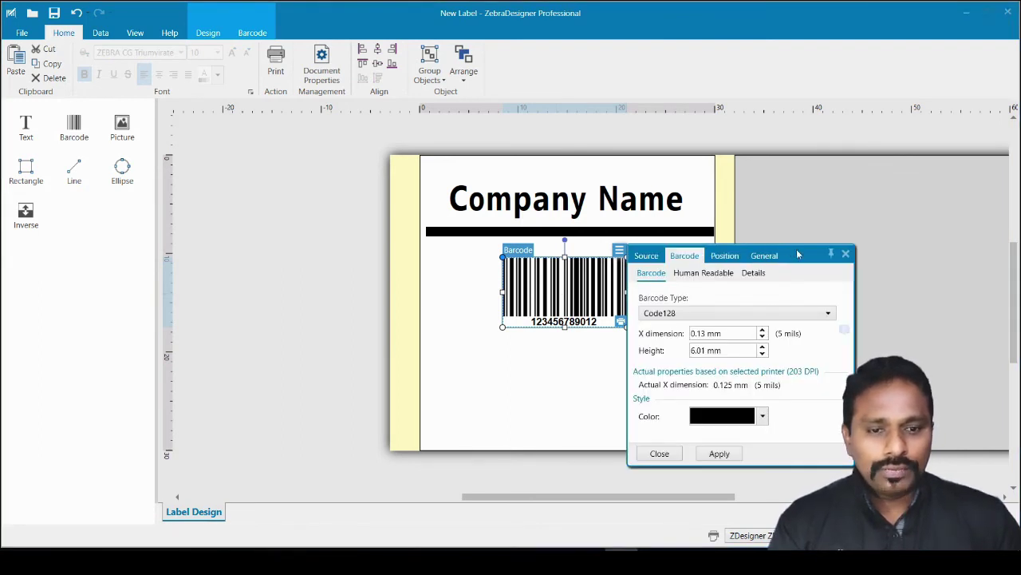
{"action": "left_click_drag", "start_coordinate": [798, 253], "coordinate": [510, 178]}
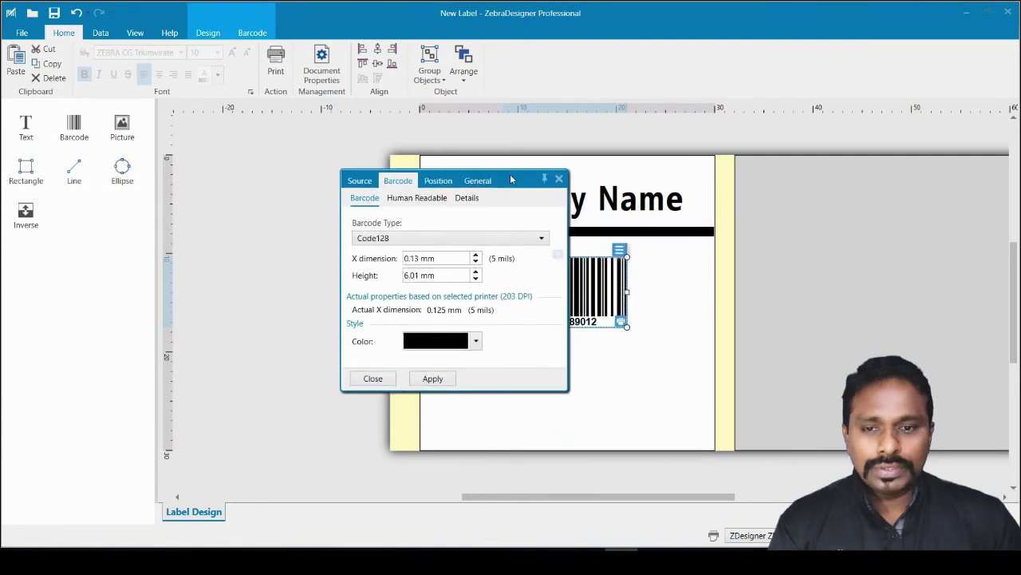
{"action": "left_click", "coordinate": [439, 182]}
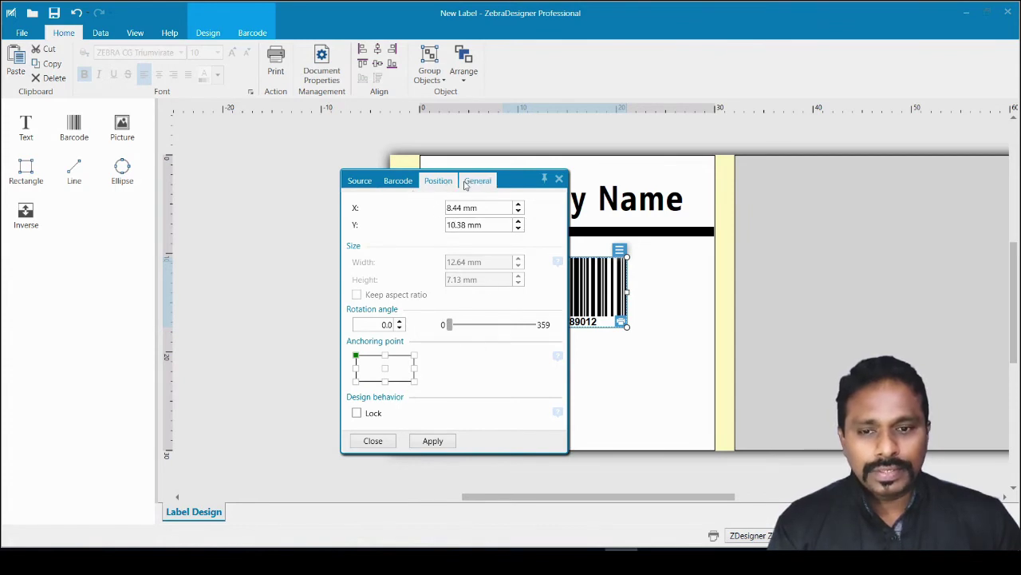
{"action": "left_click_drag", "start_coordinate": [514, 183], "coordinate": [391, 162]}
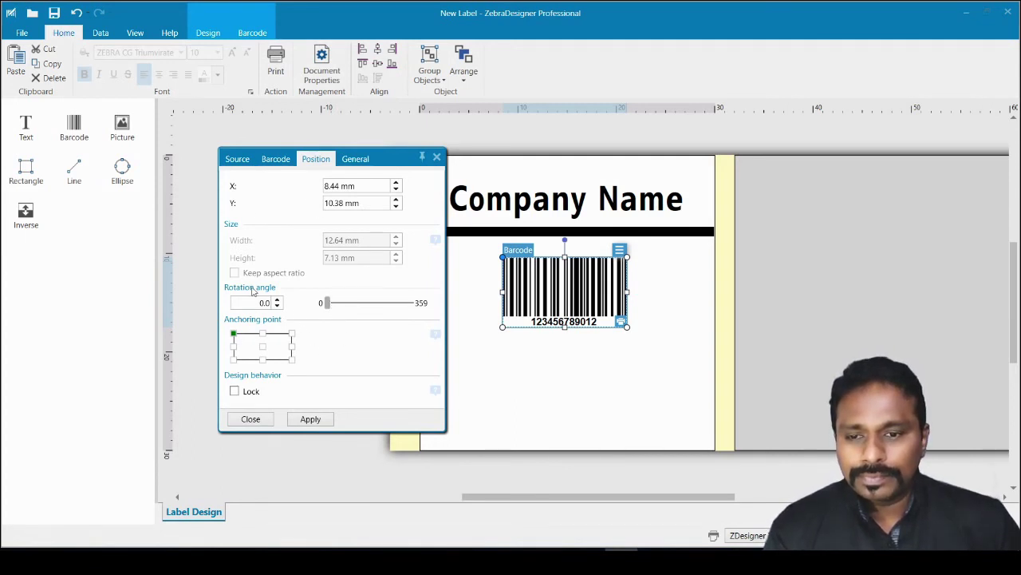
{"action": "left_click", "coordinate": [239, 160]}
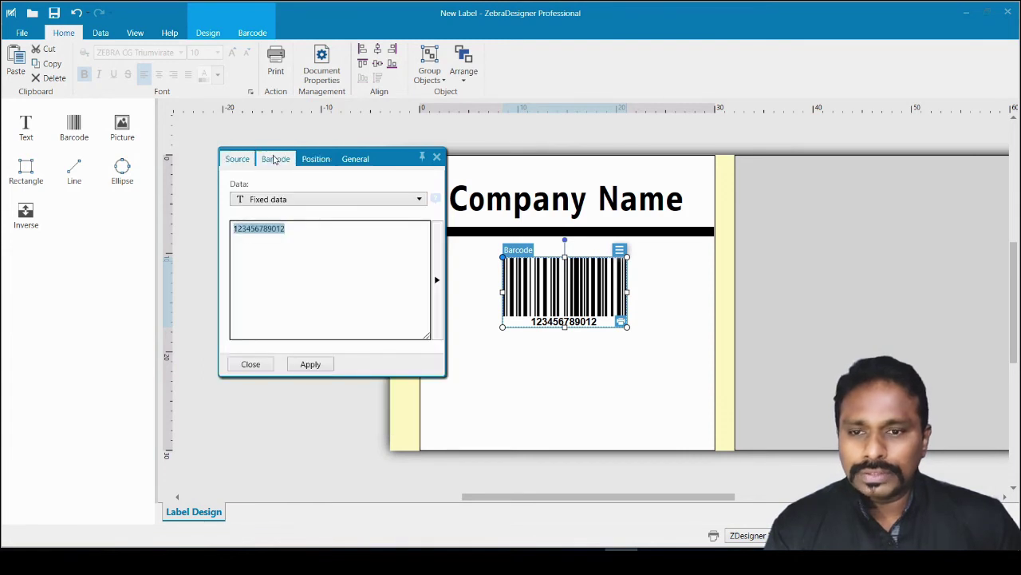
Try Always print as graphics for the barcode's printing optimization, and switch back to Use printer element if supported
{"action": "left_click", "coordinate": [363, 161]}
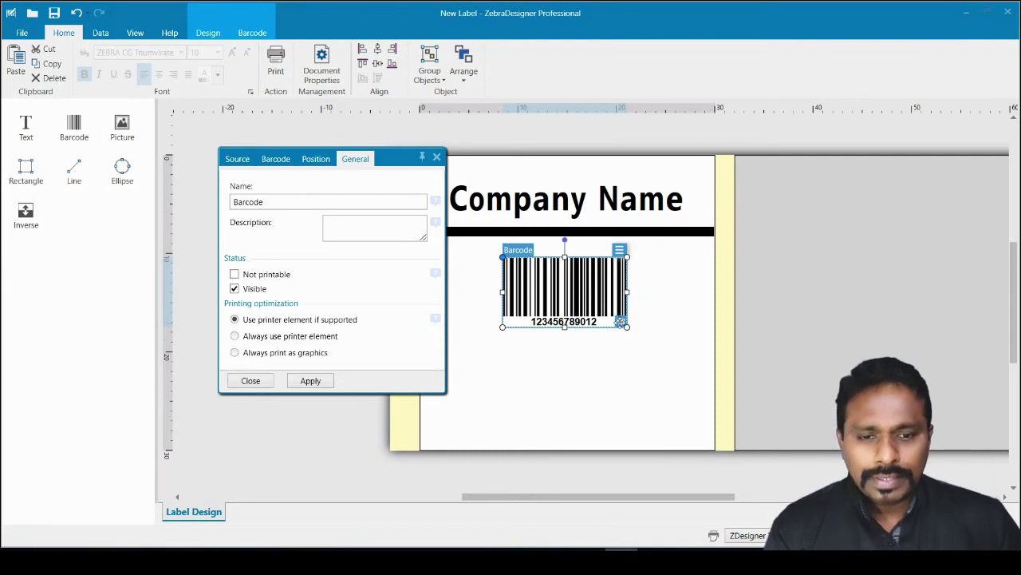
{"action": "left_click", "coordinate": [257, 353]}
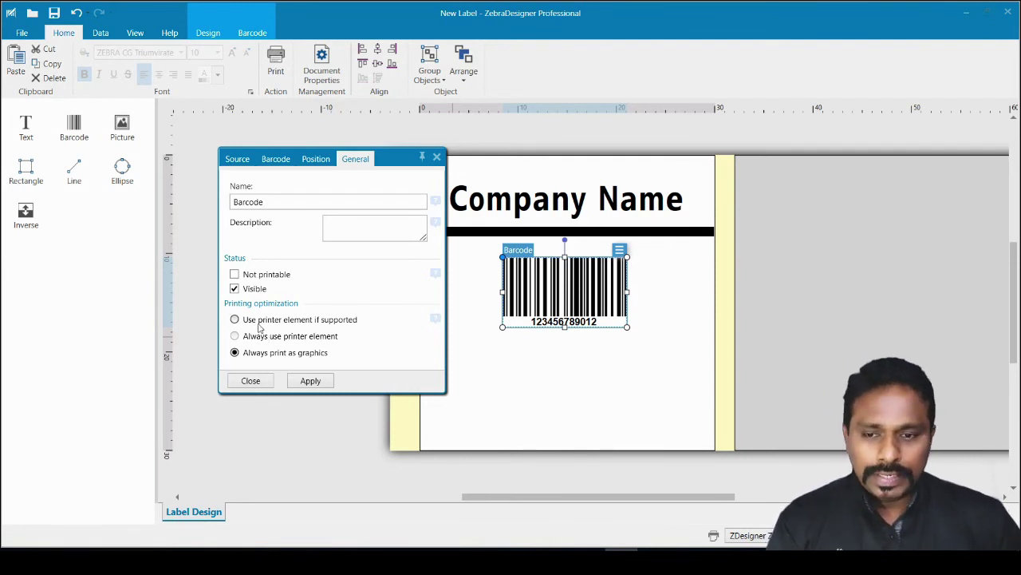
{"action": "left_click", "coordinate": [258, 323]}
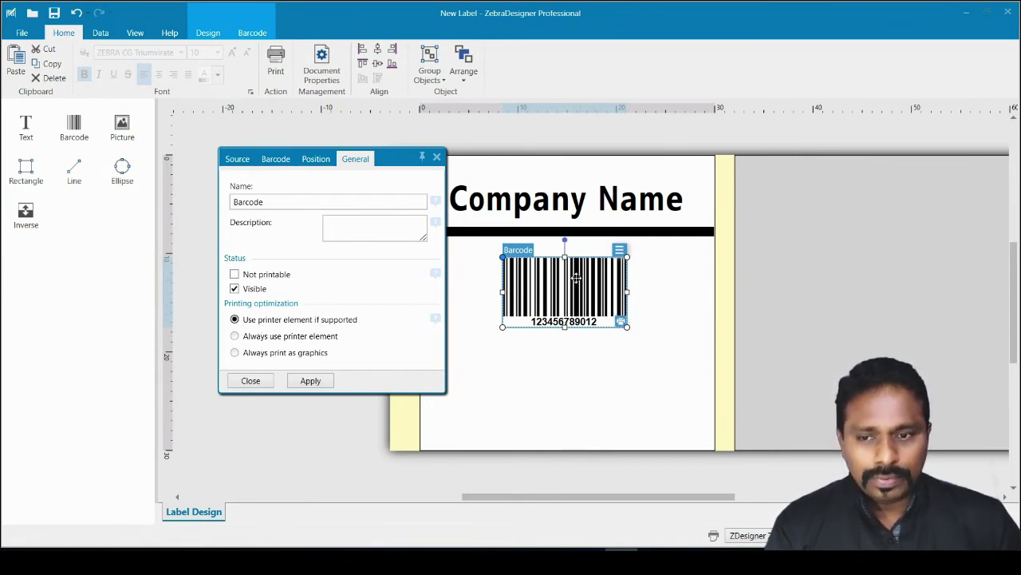
Set the barcode's rotation angle to 90 degrees and apply it
{"action": "left_click", "coordinate": [316, 159]}
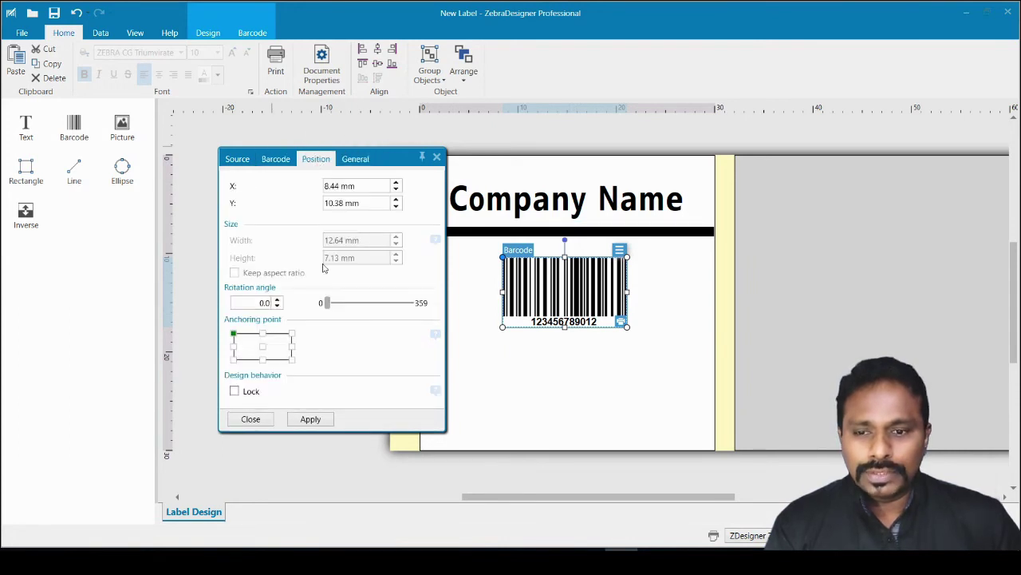
{"action": "double_click", "coordinate": [263, 302]}
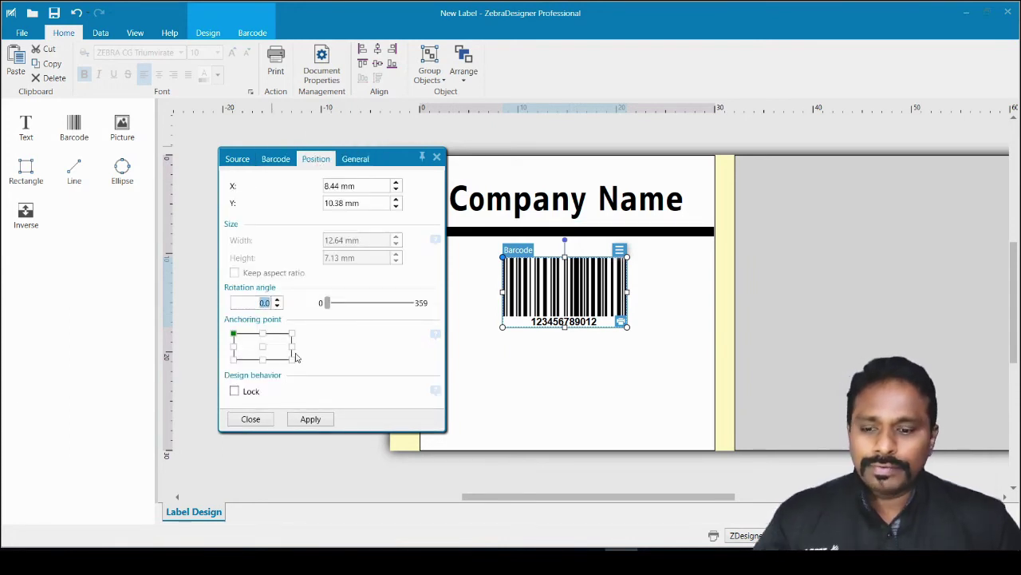
{"action": "type", "text": "90"}
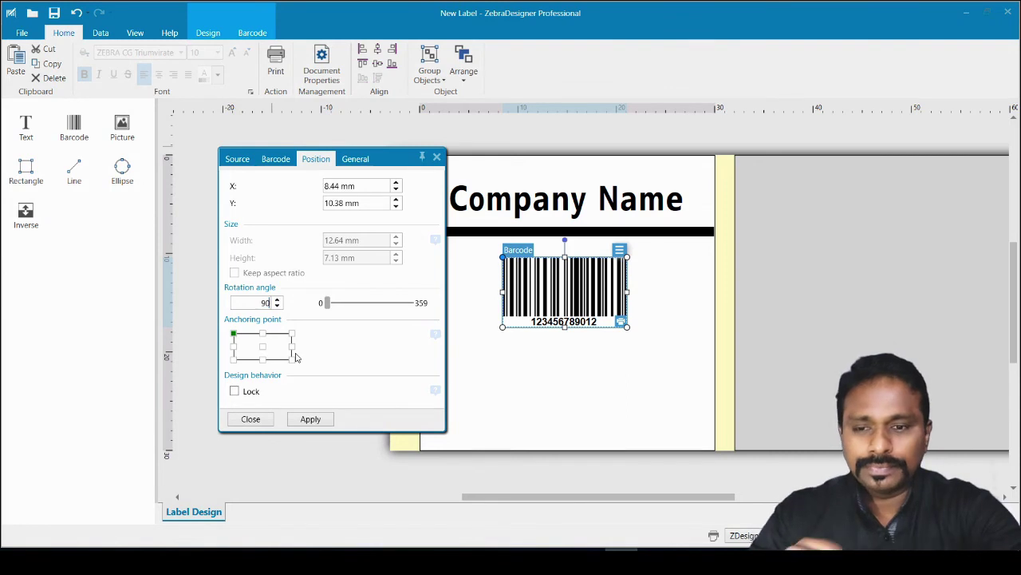
{"action": "left_click", "coordinate": [311, 419]}
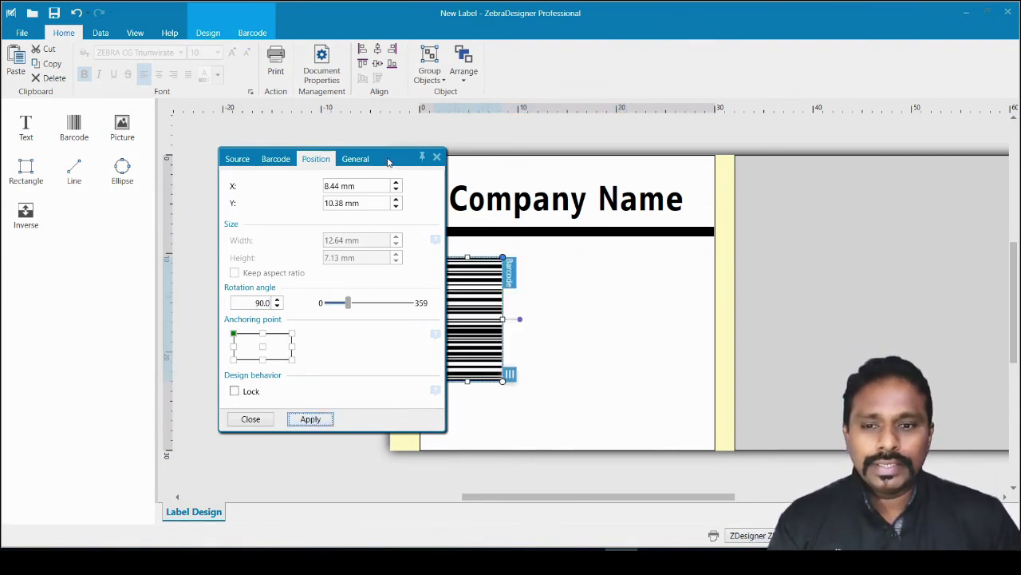
{"action": "left_click_drag", "start_coordinate": [387, 162], "coordinate": [324, 150]}
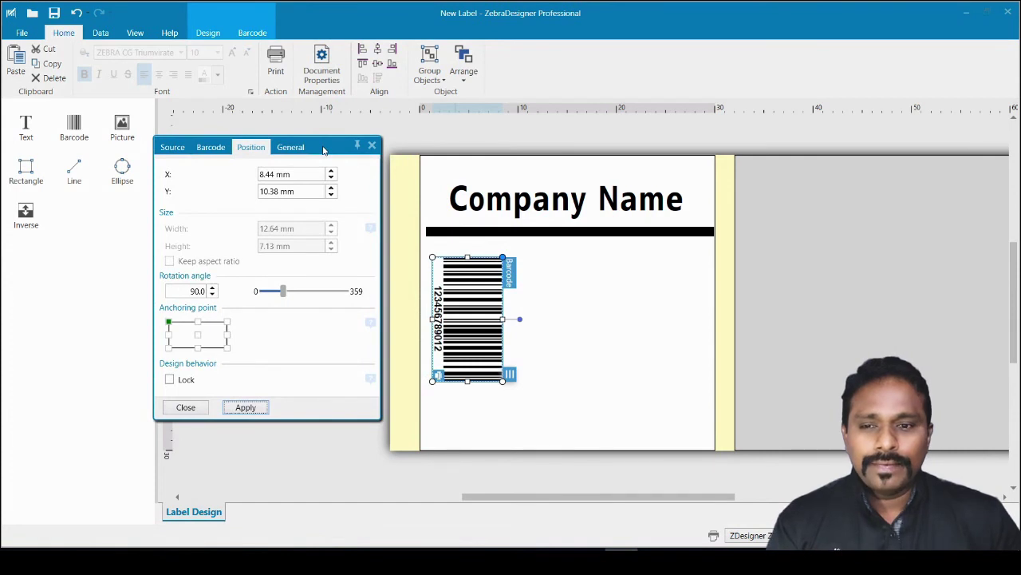
{"action": "left_click_drag", "start_coordinate": [330, 148], "coordinate": [338, 151]}
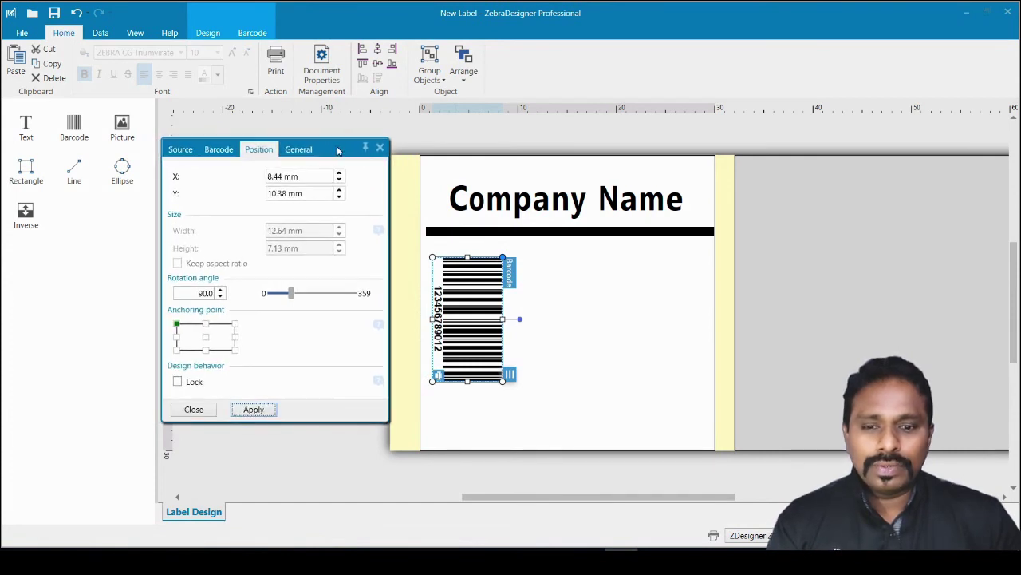
Rotate the barcode freehand to a diagonal angle and move it to the horizontal centre of the first label, below the line
{"action": "left_click_drag", "start_coordinate": [519, 320], "coordinate": [500, 343]}
{"action": "left_click_drag", "start_coordinate": [483, 301], "coordinate": [559, 298]}
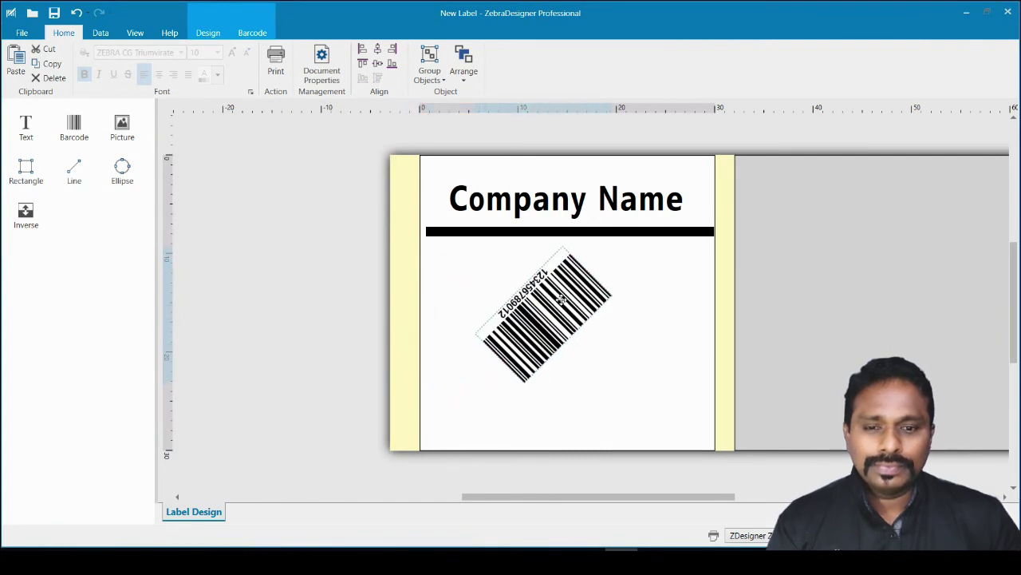
{"action": "left_click", "coordinate": [657, 360]}
{"action": "left_click", "coordinate": [549, 313]}
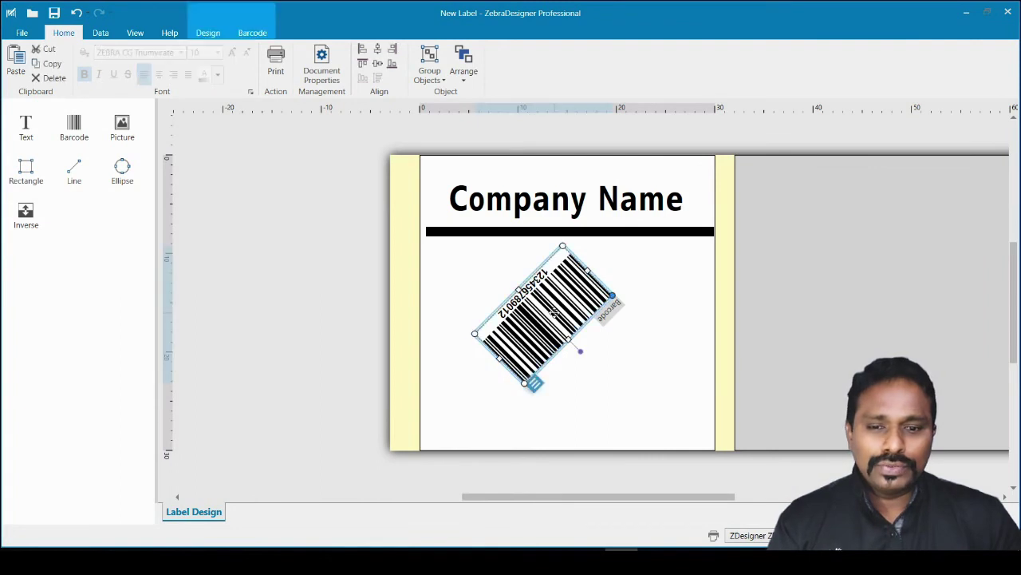
{"action": "left_click_drag", "start_coordinate": [549, 314], "coordinate": [570, 313]}
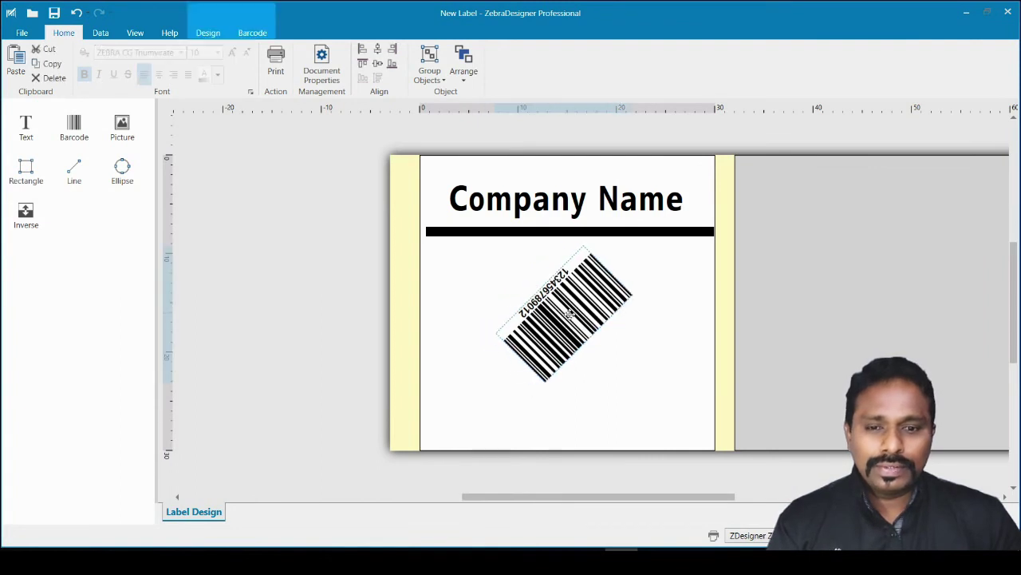
{"action": "left_click", "coordinate": [613, 404]}
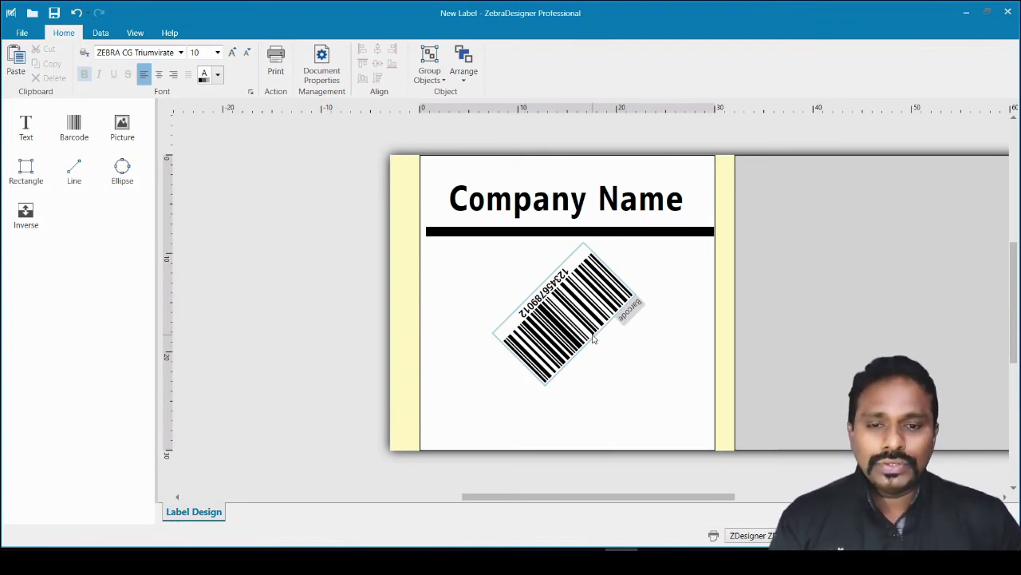
{"action": "left_click", "coordinate": [557, 311]}
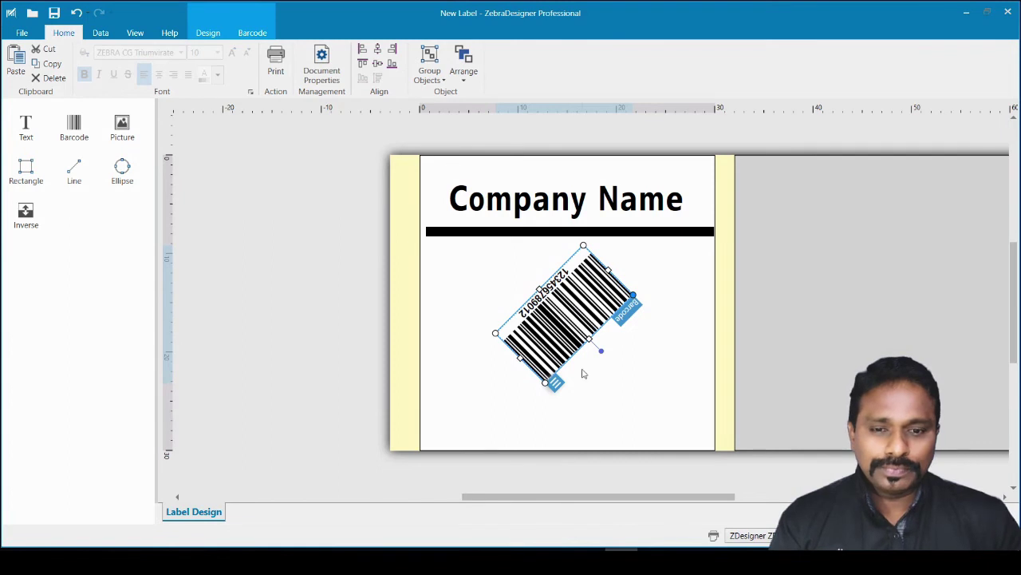
{"action": "left_click", "coordinate": [671, 385]}
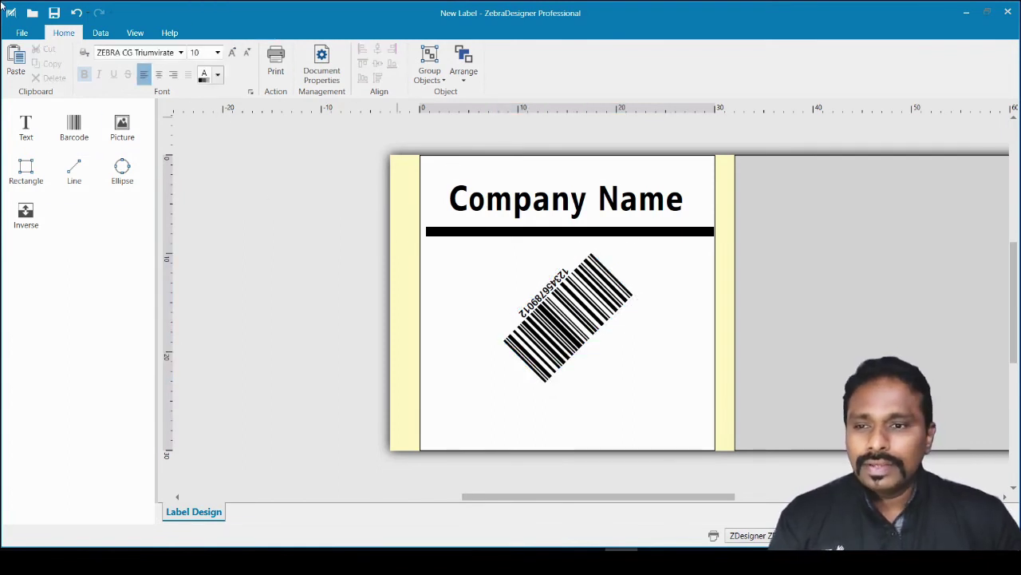
Preview the printout with the number of labels reduced to 2 and restored to 3, and return to the label design
{"action": "left_click", "coordinate": [22, 33]}
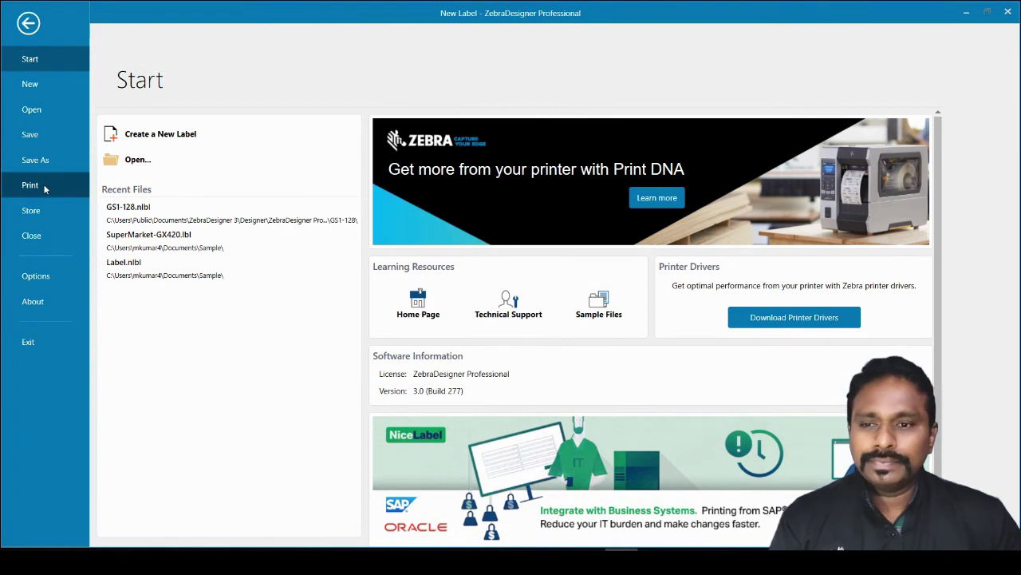
{"action": "left_click", "coordinate": [30, 185]}
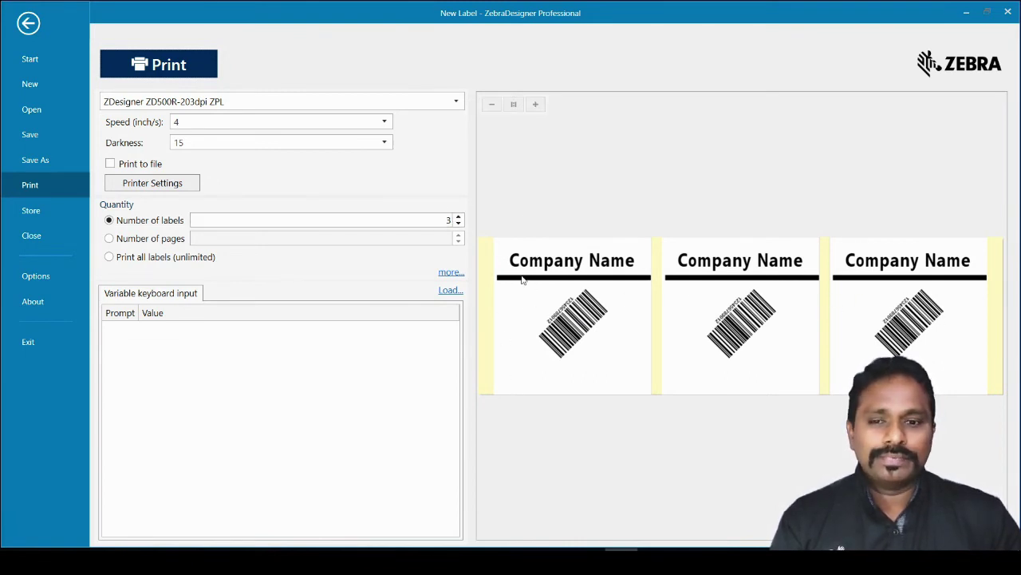
{"action": "left_click", "coordinate": [458, 223]}
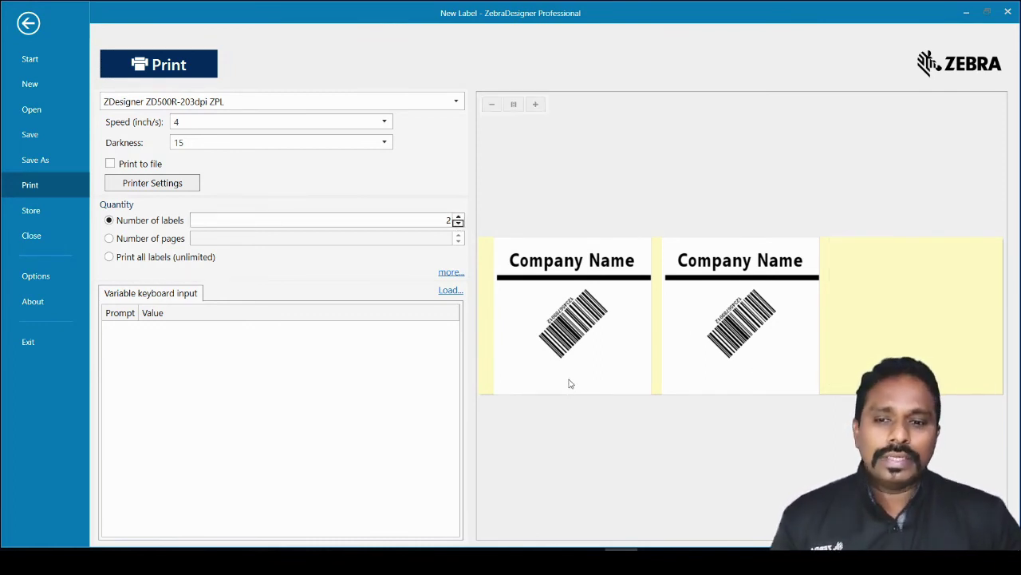
{"action": "left_click", "coordinate": [458, 217]}
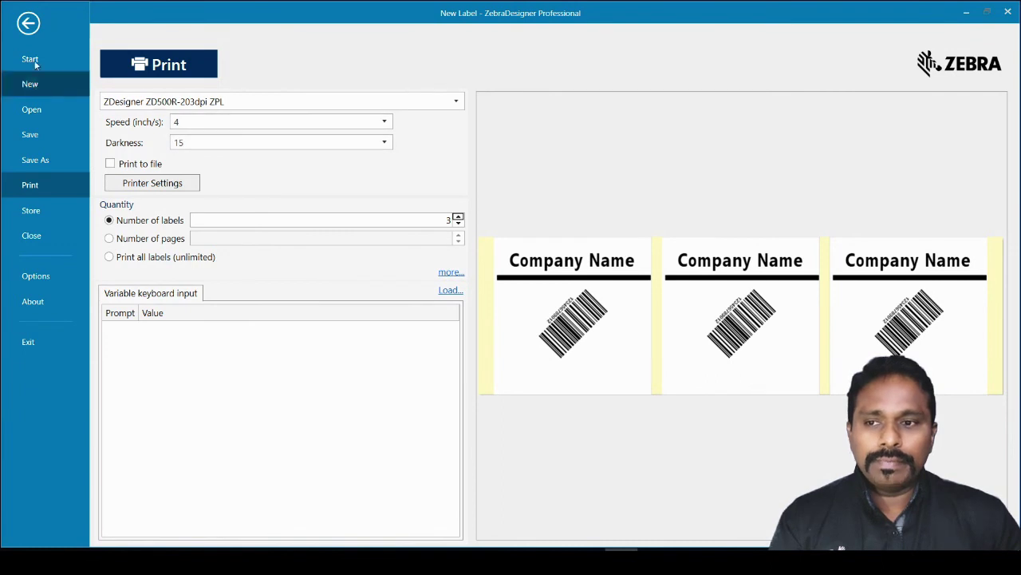
{"action": "left_click", "coordinate": [28, 24]}
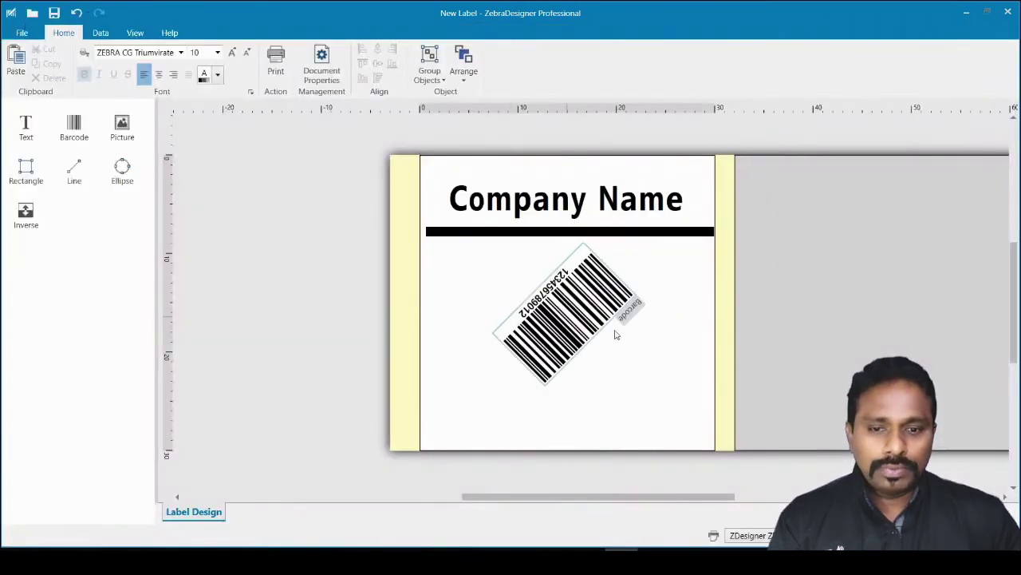
{"action": "left_click", "coordinate": [576, 314]}
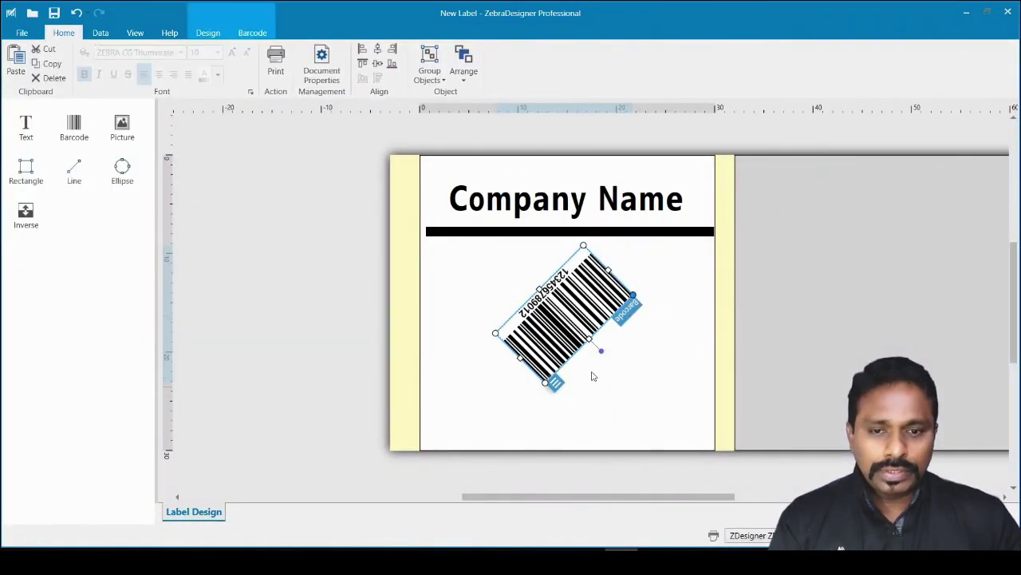
{"action": "left_click", "coordinate": [499, 398]}
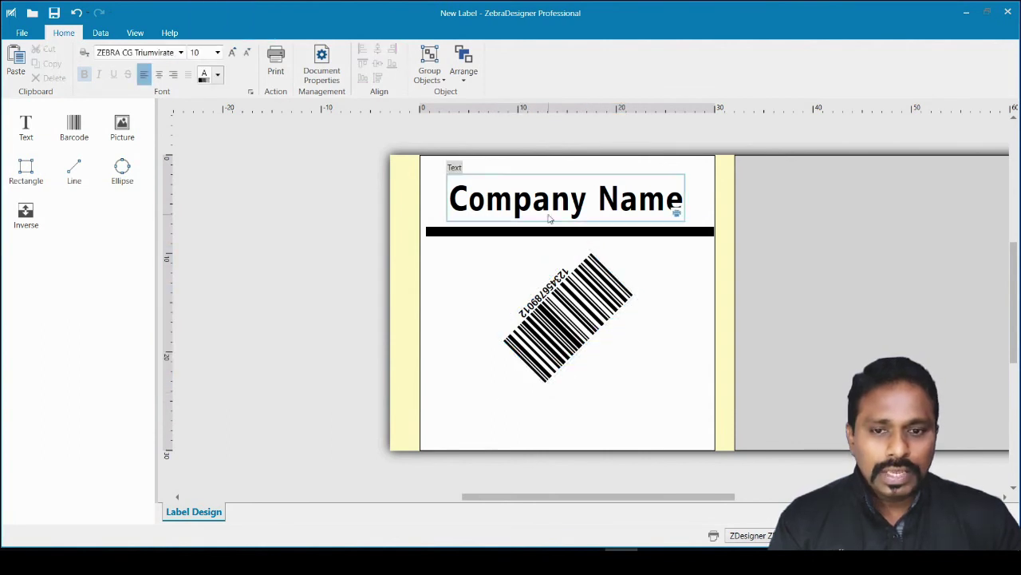
Rotate the barcode back to horizontal with its number reading upright below the bars, and deselect it
{"action": "left_click", "coordinate": [549, 218]}
{"action": "left_click", "coordinate": [585, 307]}
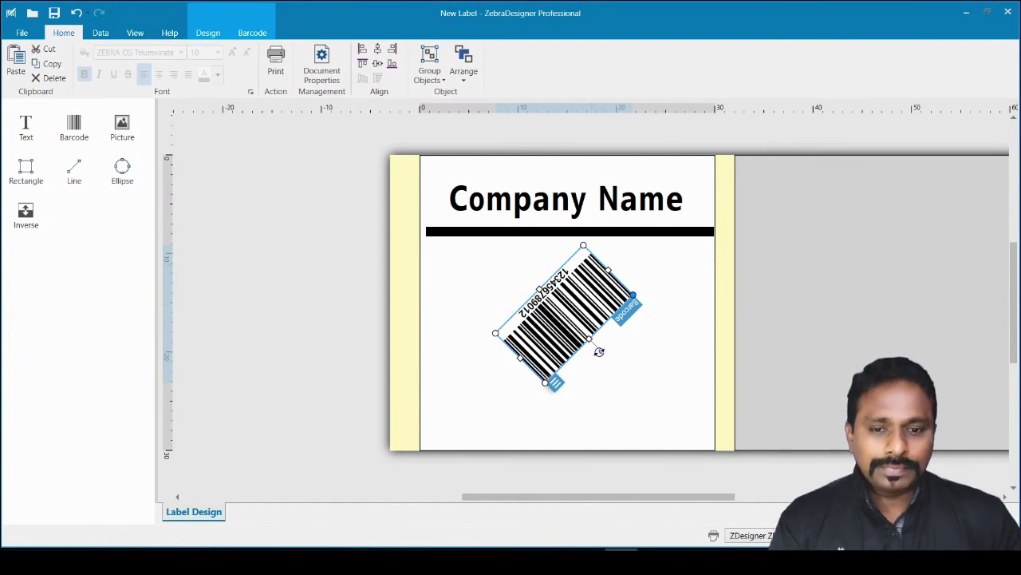
{"action": "left_click_drag", "start_coordinate": [600, 350], "coordinate": [566, 246]}
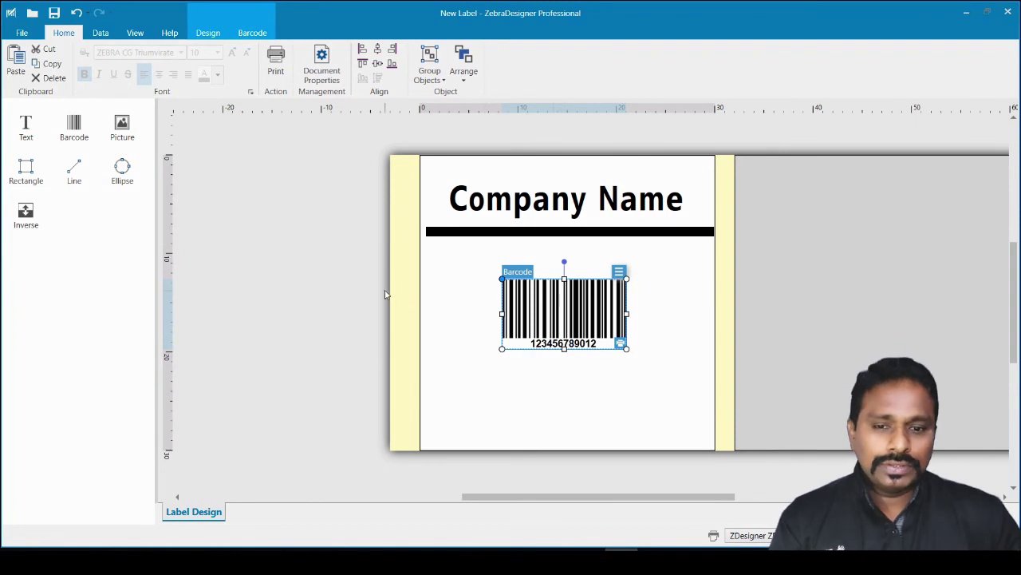
{"action": "left_click", "coordinate": [624, 378]}
{"action": "left_click", "coordinate": [617, 343]}
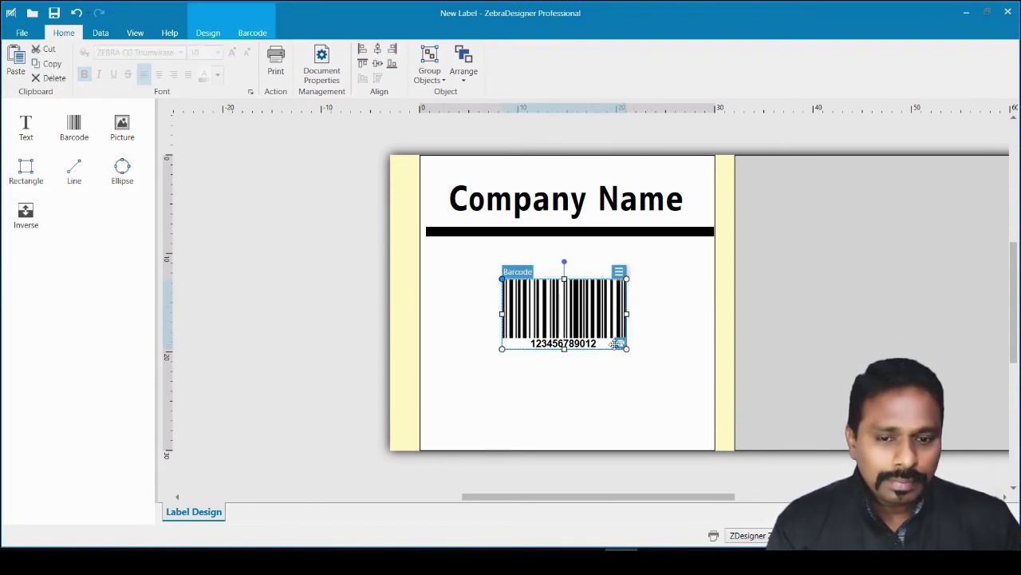
{"action": "left_click", "coordinate": [782, 360]}
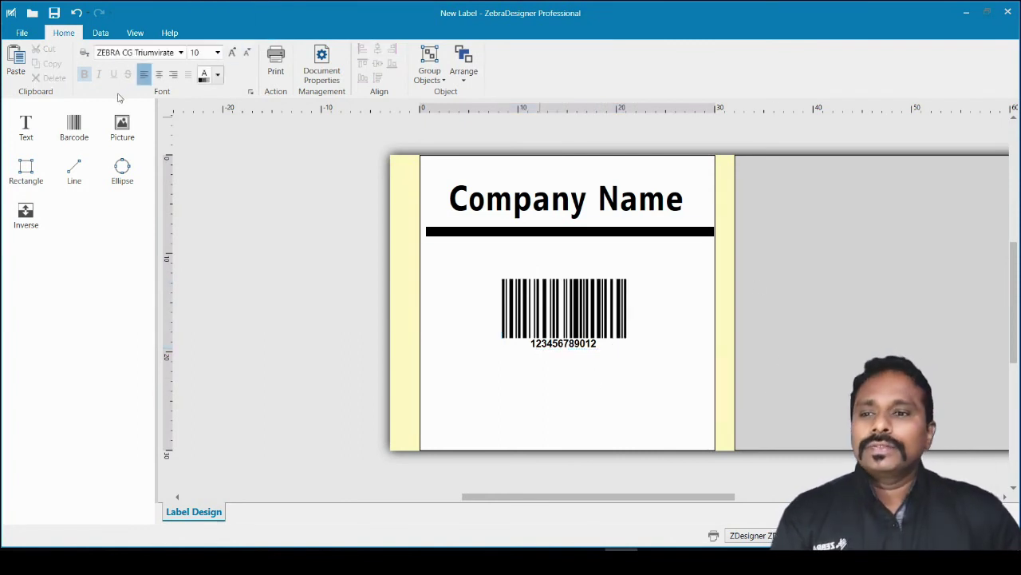
Print the three labels to a file named 3Up.txt in the training folder on the desktop
{"action": "left_click", "coordinate": [23, 33]}
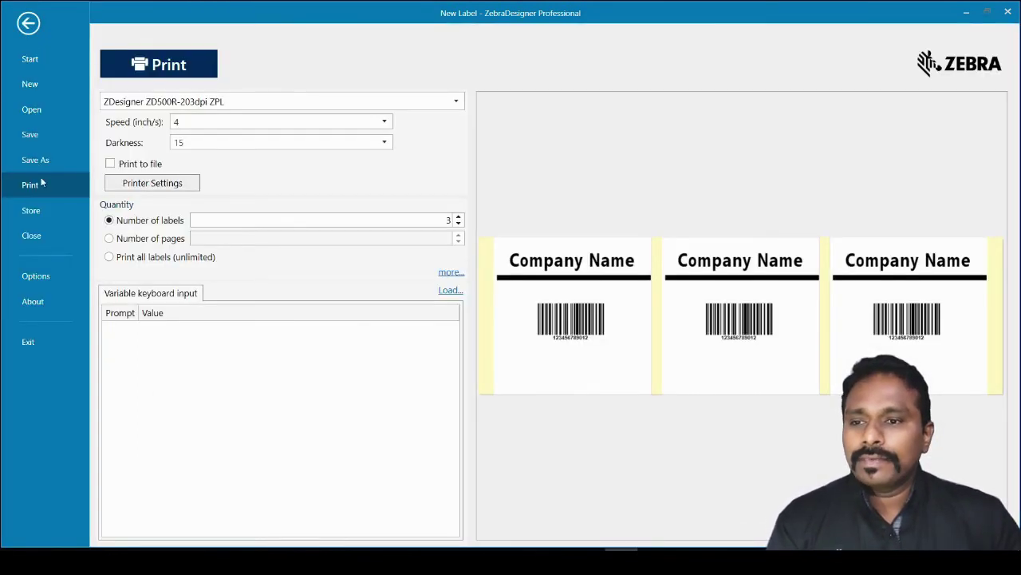
{"action": "left_click", "coordinate": [111, 165]}
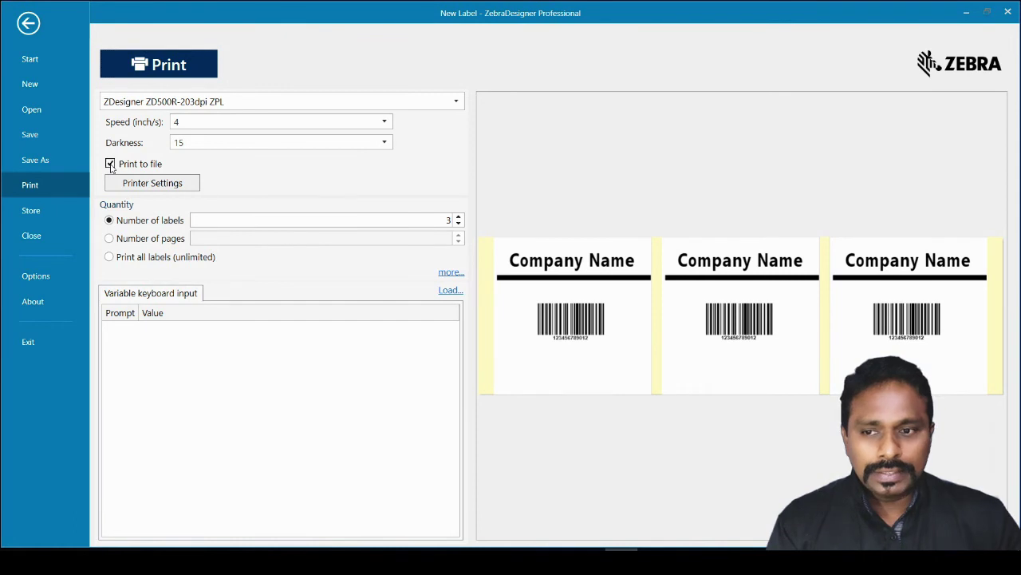
{"action": "left_click", "coordinate": [182, 65]}
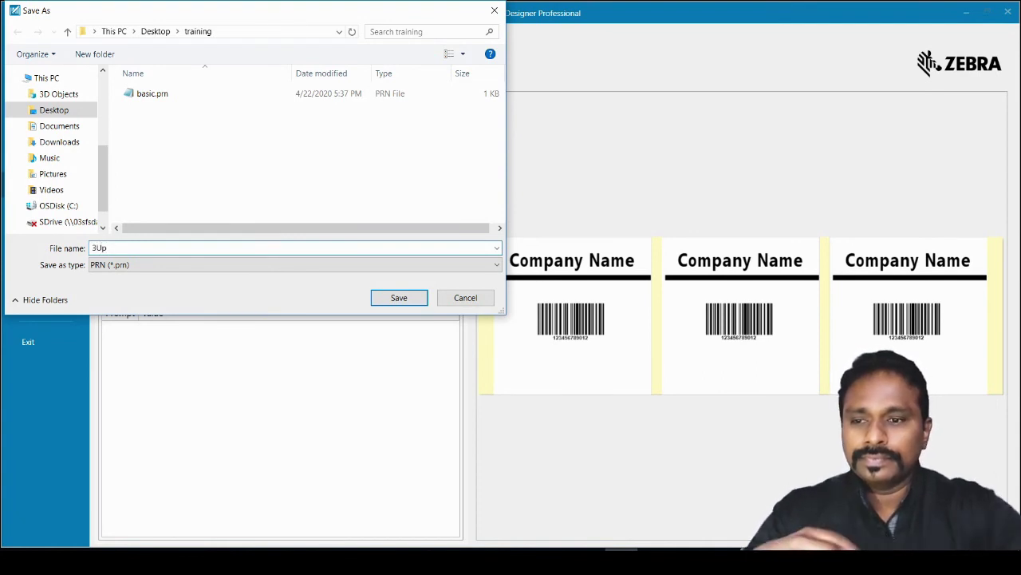
{"action": "type", "text": "."}
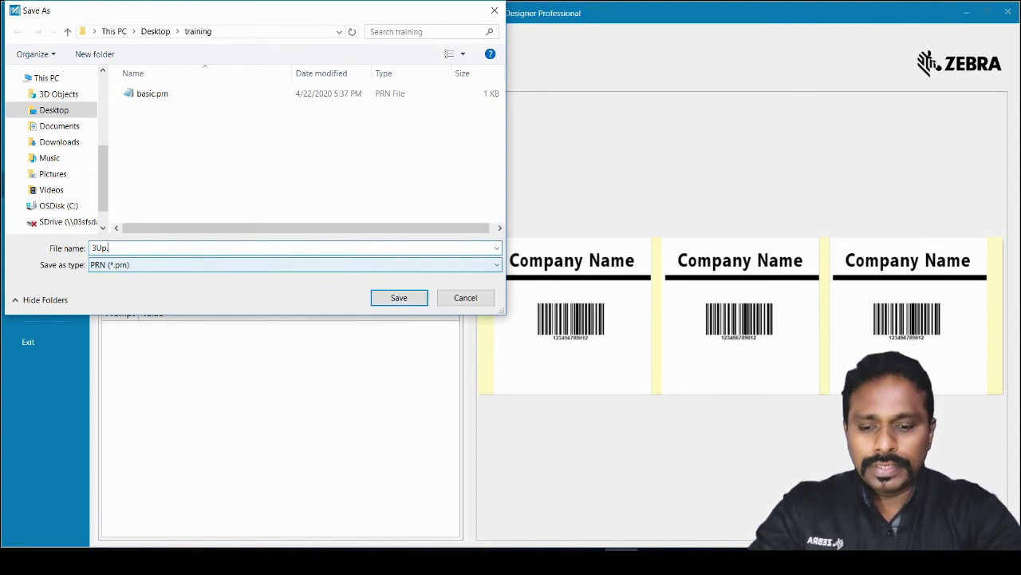
{"action": "type", "text": "txt"}
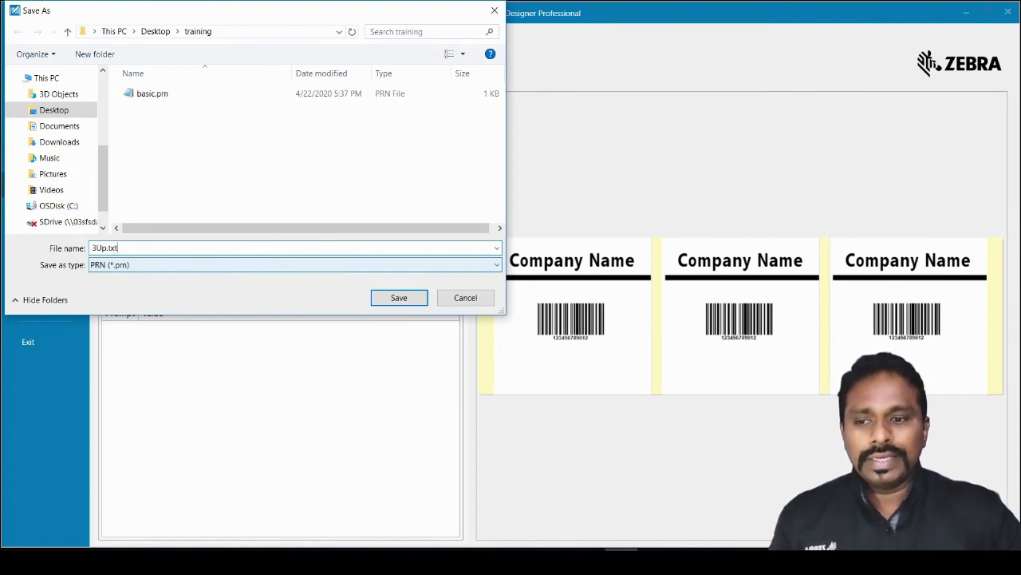
{"action": "left_click", "coordinate": [120, 248]}
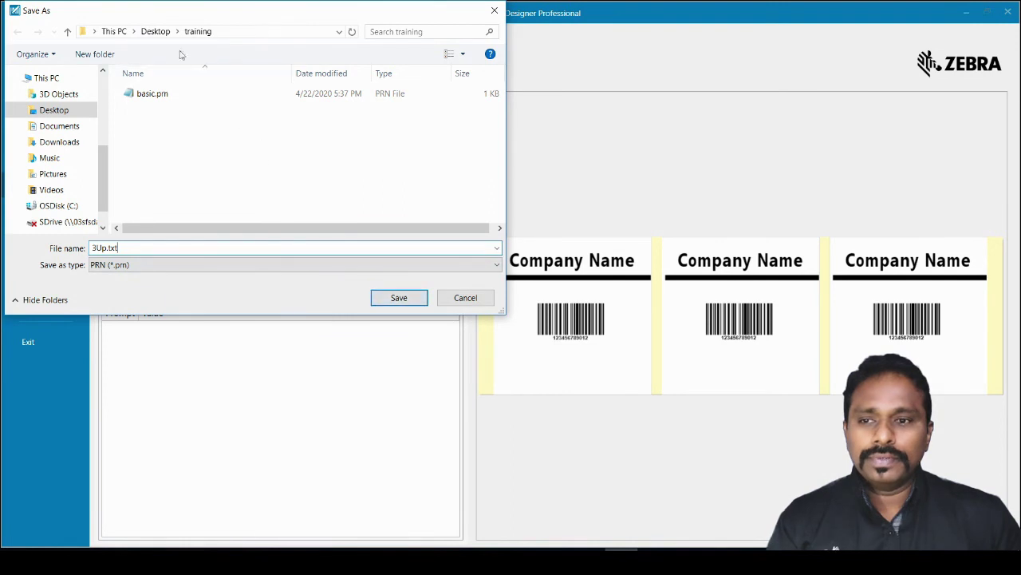
{"action": "left_click", "coordinate": [396, 299]}
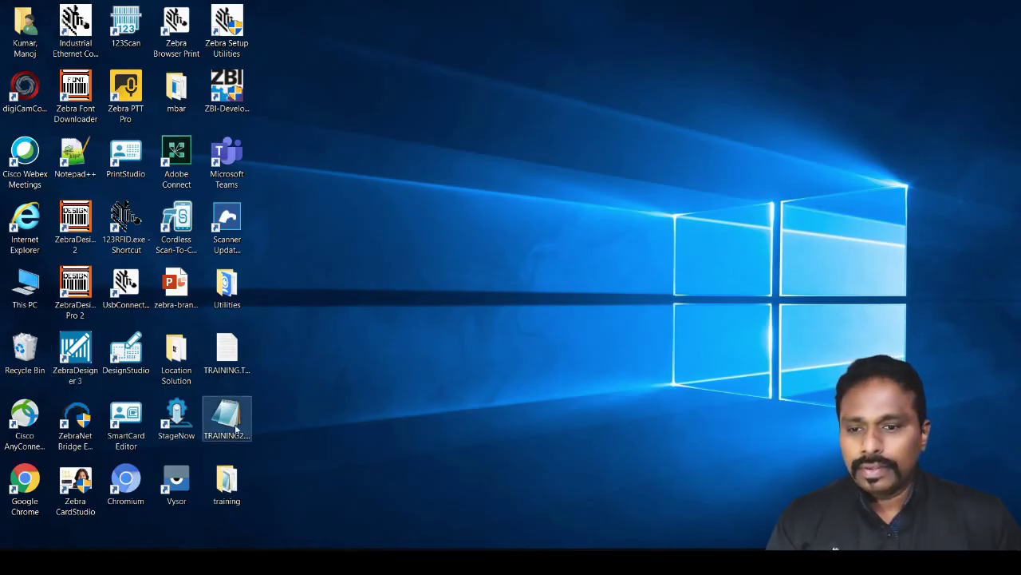
Open 3Up.txt from the training folder on the desktop in Notepad and maximize its window
{"action": "left_click", "coordinate": [228, 476]}
{"action": "double_click", "coordinate": [229, 476]}
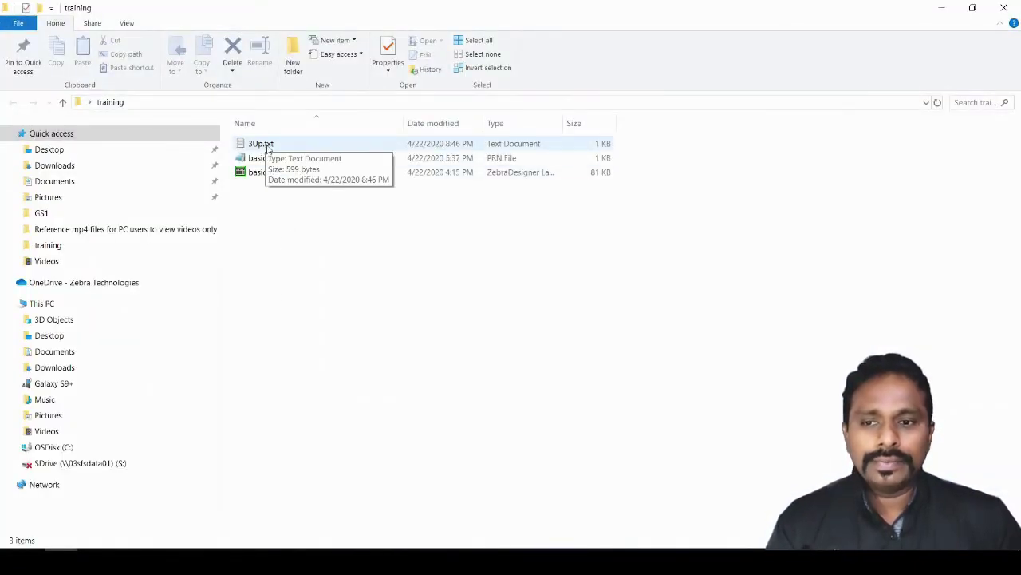
{"action": "double_click", "coordinate": [263, 144]}
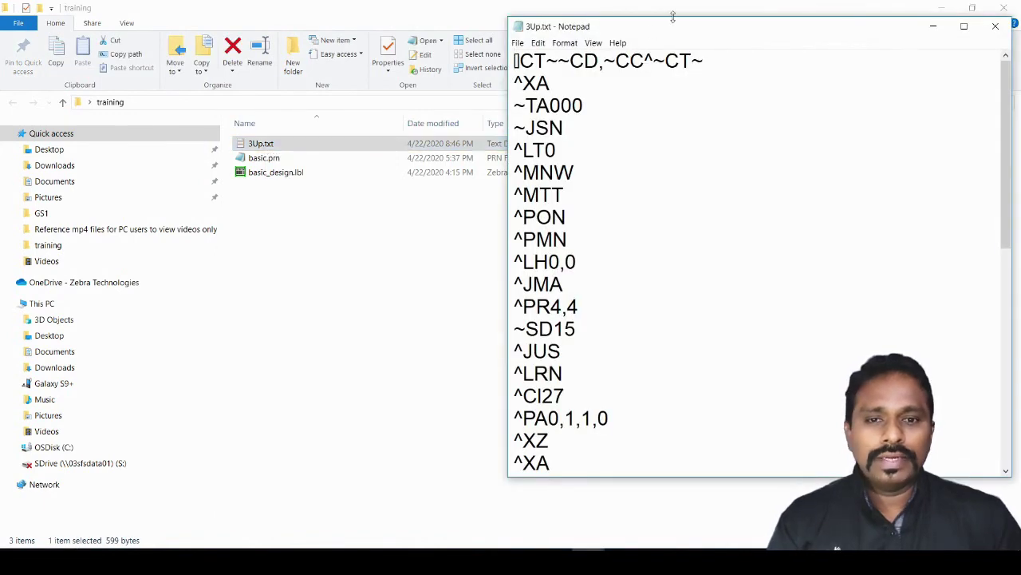
{"action": "double_click", "coordinate": [679, 27]}
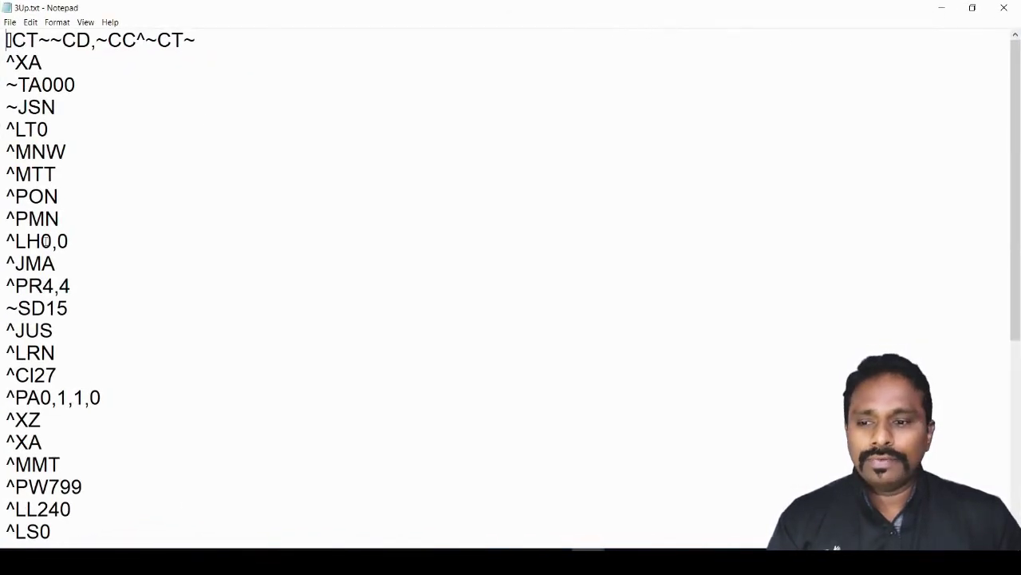
Look through the code in 3Up.txt, checking the opening line and where the first ^XA to ^XZ block starts and ends
{"action": "scroll", "coordinate": [270, 352], "scroll_direction": "down", "scroll_amount": 5}
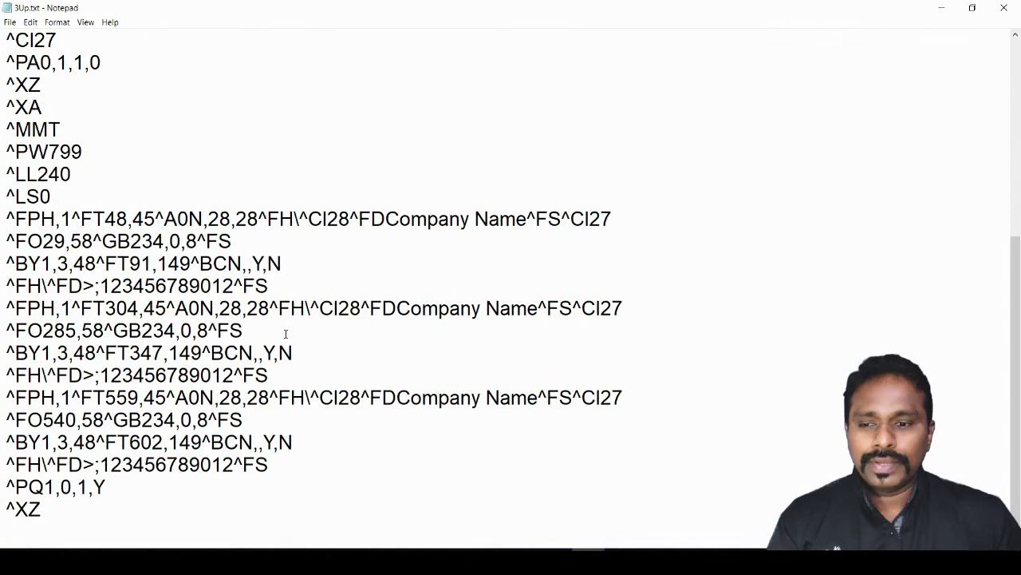
{"action": "scroll", "coordinate": [286, 334], "scroll_direction": "up", "scroll_amount": 5}
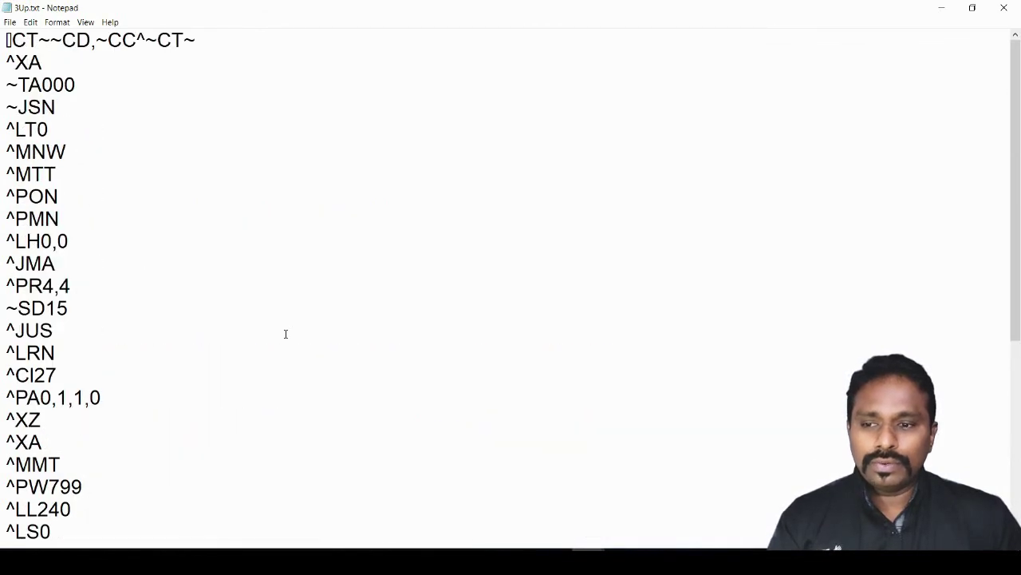
{"action": "scroll", "coordinate": [285, 334], "scroll_direction": "down", "scroll_amount": 5}
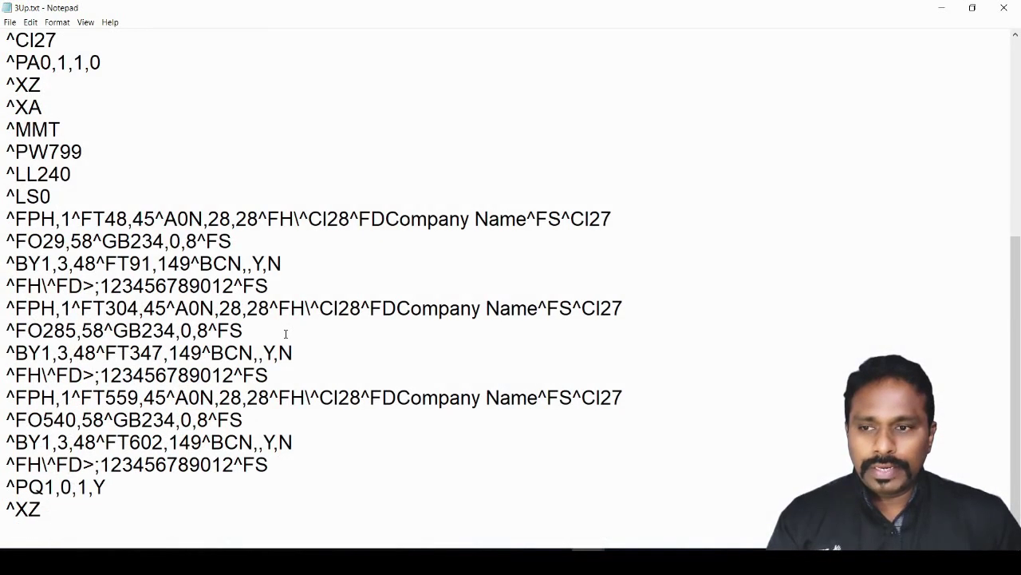
{"action": "scroll", "coordinate": [285, 334], "scroll_direction": "up", "scroll_amount": 5}
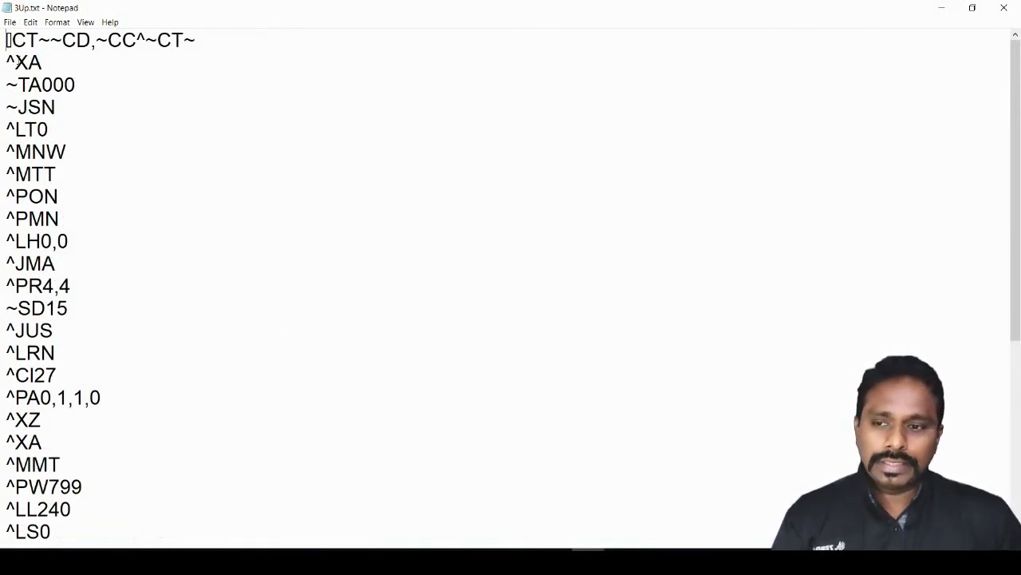
{"action": "mouse_move", "coordinate": [6, 40]}
{"action": "left_mouse_down"}
{"action": "mouse_move", "coordinate": [132, 73]}
{"action": "mouse_move", "coordinate": [191, 221]}
{"action": "mouse_move", "coordinate": [209, 466]}
{"action": "mouse_move", "coordinate": [126, 47]}
{"action": "mouse_move", "coordinate": [5, 41]}
{"action": "left_mouse_up"}
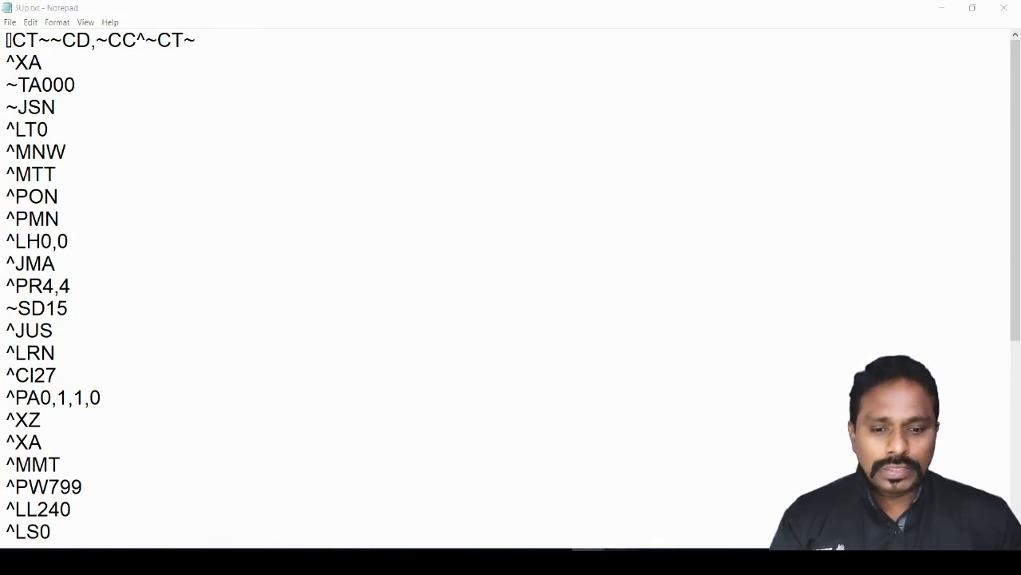
{"action": "key", "text": "alt+Tab"}
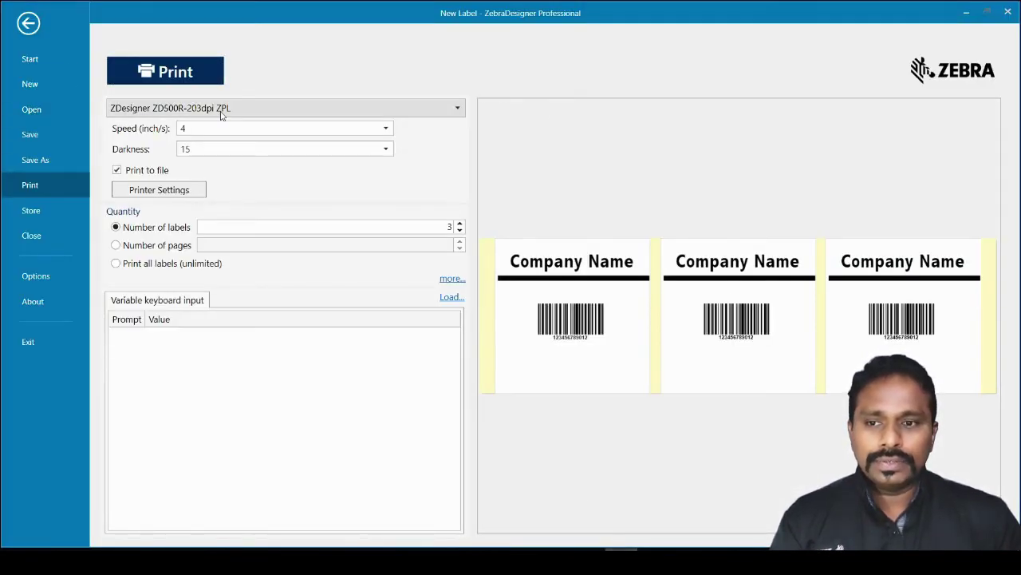
{"action": "left_click", "coordinate": [967, 12]}
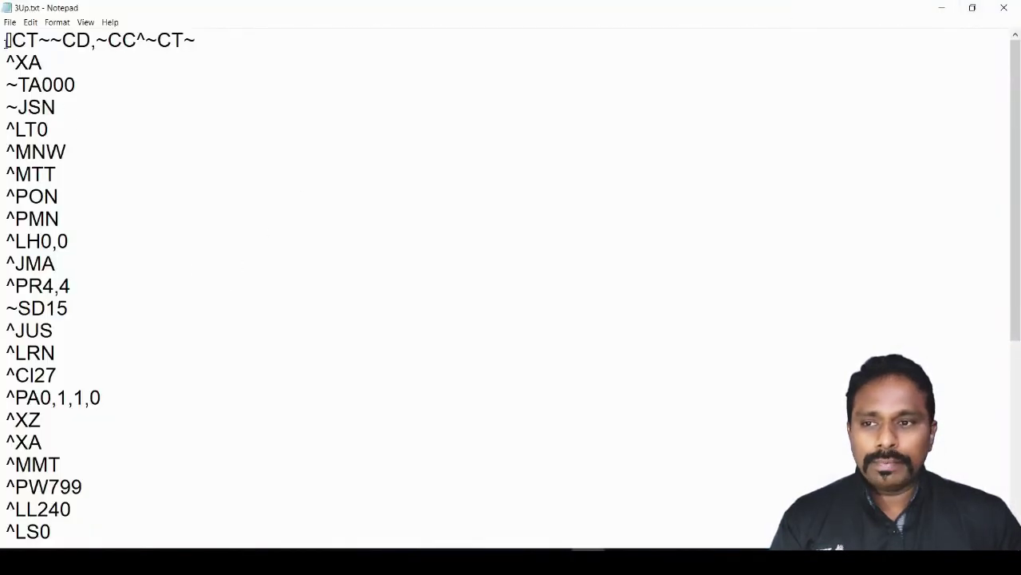
{"action": "left_click_drag", "start_coordinate": [6, 40], "coordinate": [7, 64]}
{"action": "left_click", "coordinate": [272, 128]}
{"action": "scroll", "coordinate": [306, 153], "scroll_direction": "down", "scroll_amount": 3}
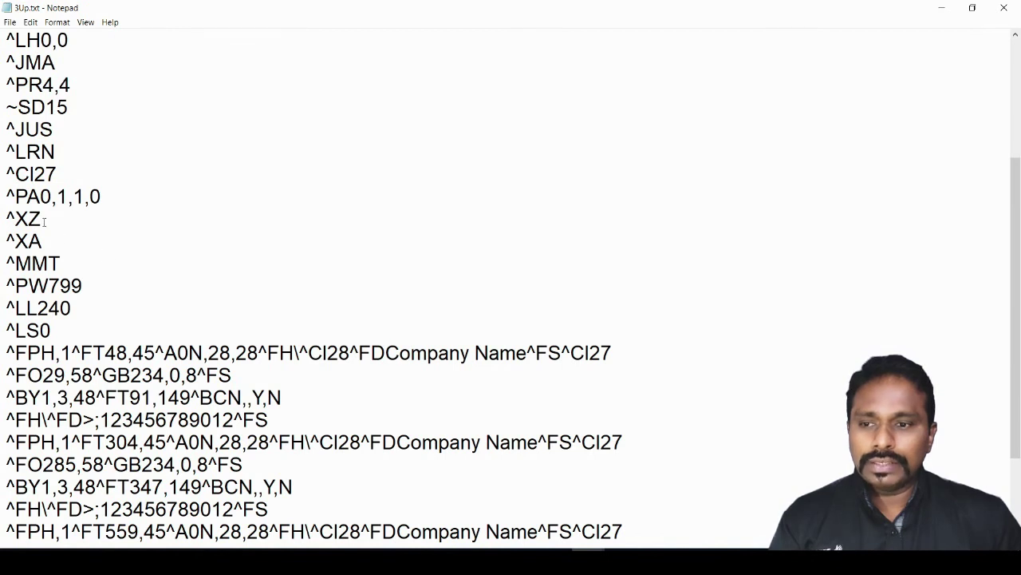
{"action": "left_click_drag", "start_coordinate": [44, 222], "coordinate": [6, 219]}
{"action": "scroll", "coordinate": [248, 225], "scroll_direction": "up", "scroll_amount": 3}
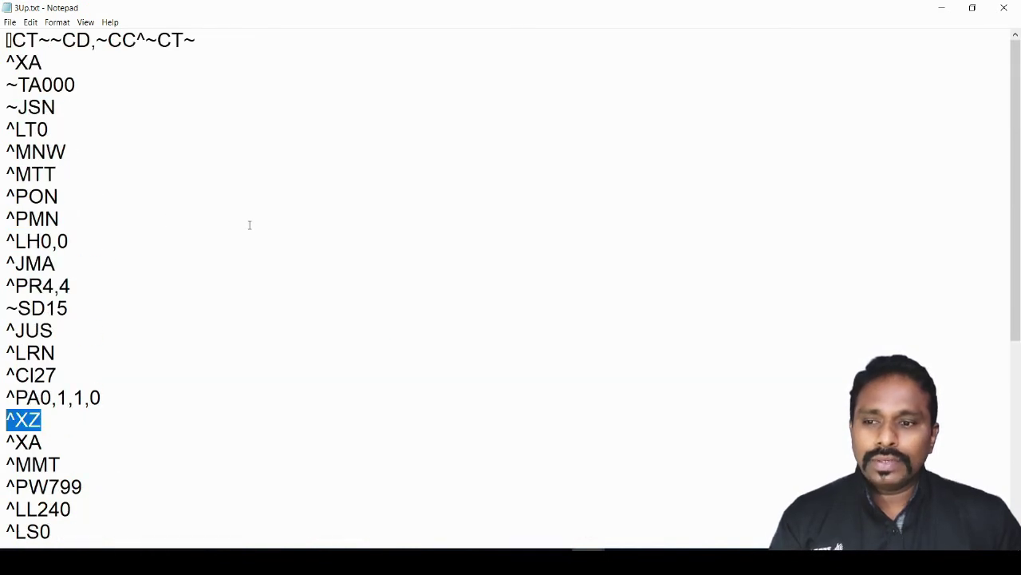
Examine the printer settings in the first ^XA to ^XZ block, particularly the ^PR print speed and ~SD darkness commands
{"action": "left_click_drag", "start_coordinate": [6, 62], "coordinate": [85, 415]}
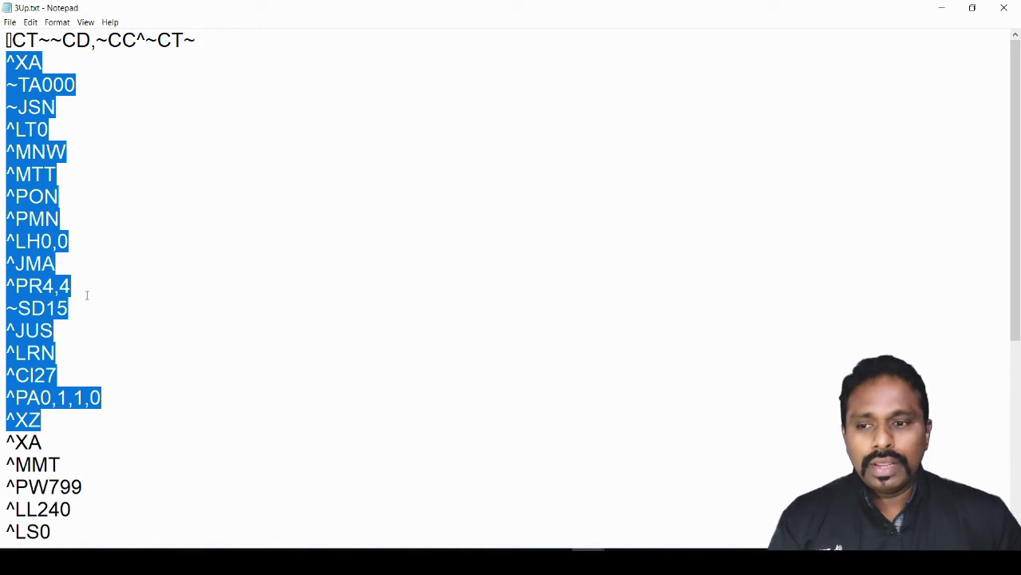
{"action": "left_click_drag", "start_coordinate": [72, 308], "coordinate": [17, 308]}
{"action": "left_click_drag", "start_coordinate": [71, 286], "coordinate": [2, 289]}
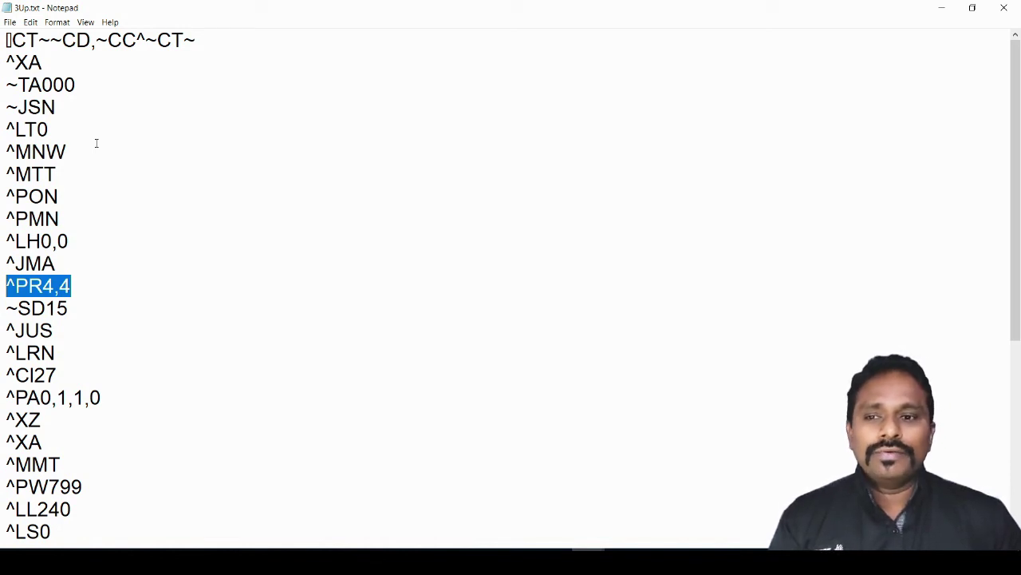
{"action": "left_click_drag", "start_coordinate": [69, 309], "coordinate": [2, 310]}
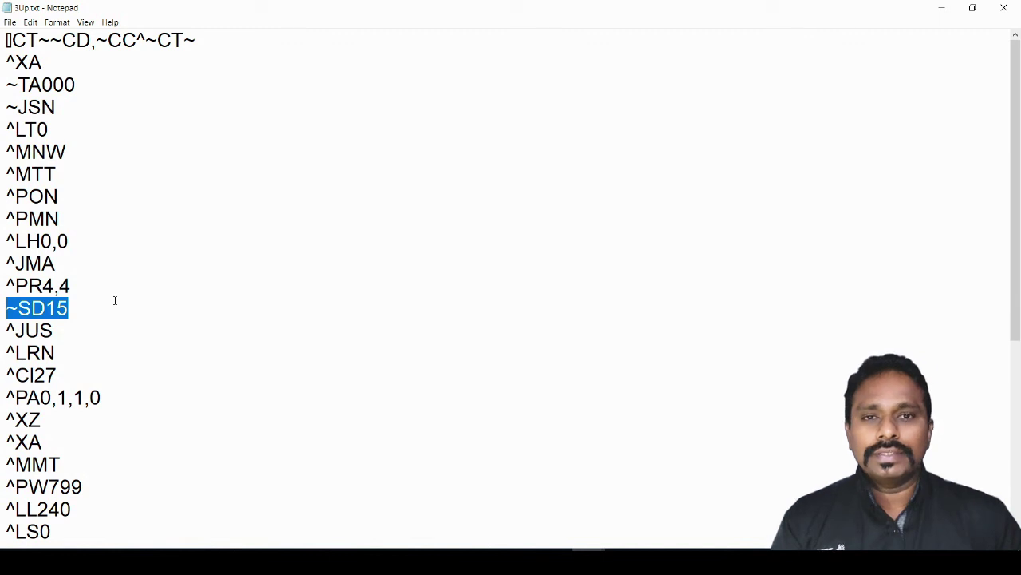
{"action": "left_click_drag", "start_coordinate": [95, 304], "coordinate": [7, 314]}
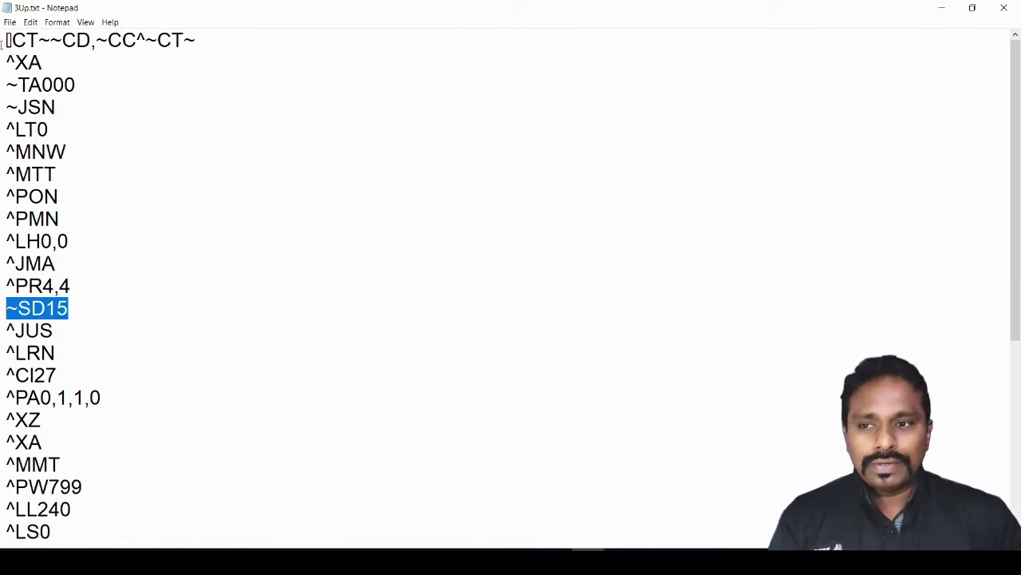
{"action": "left_click_drag", "start_coordinate": [4, 59], "coordinate": [107, 412]}
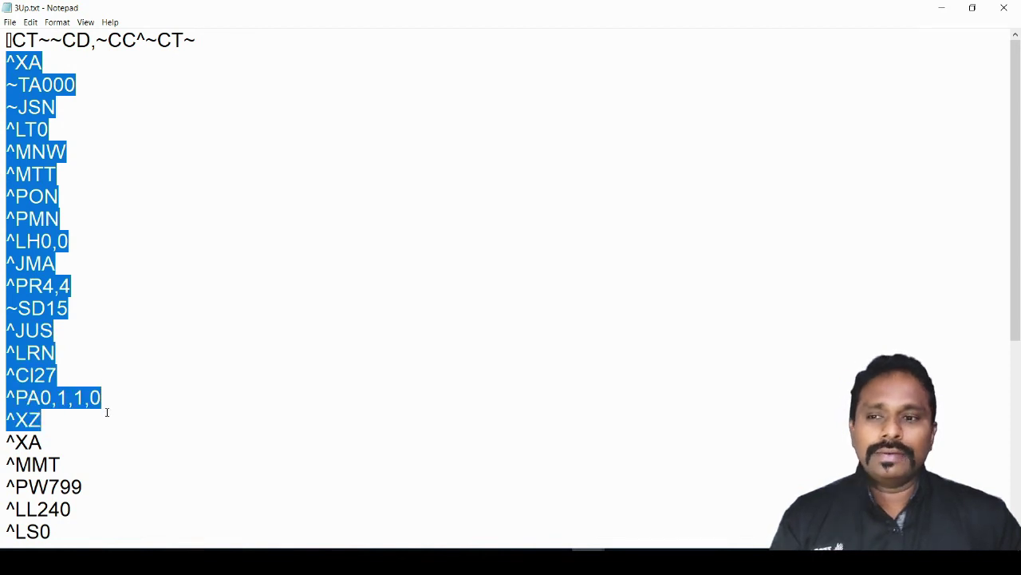
{"action": "left_click", "coordinate": [198, 374]}
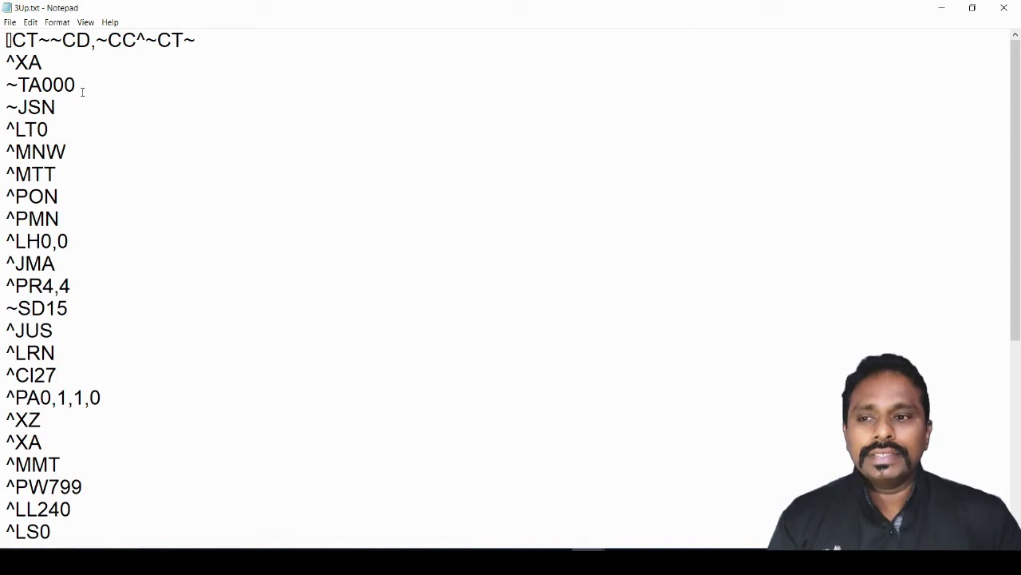
{"action": "left_click_drag", "start_coordinate": [43, 62], "coordinate": [2, 54]}
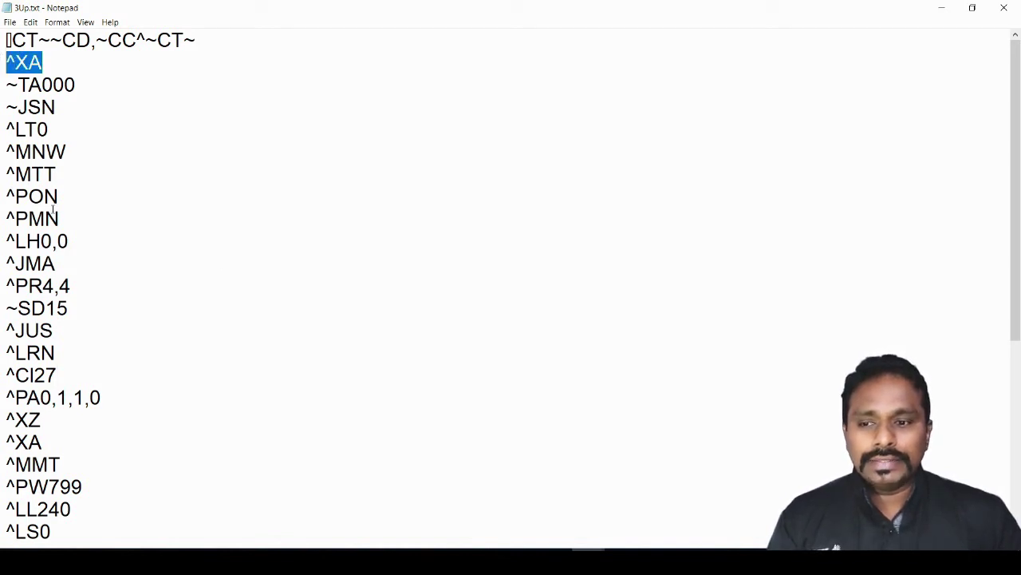
{"action": "left_click_drag", "start_coordinate": [43, 416], "coordinate": [3, 68]}
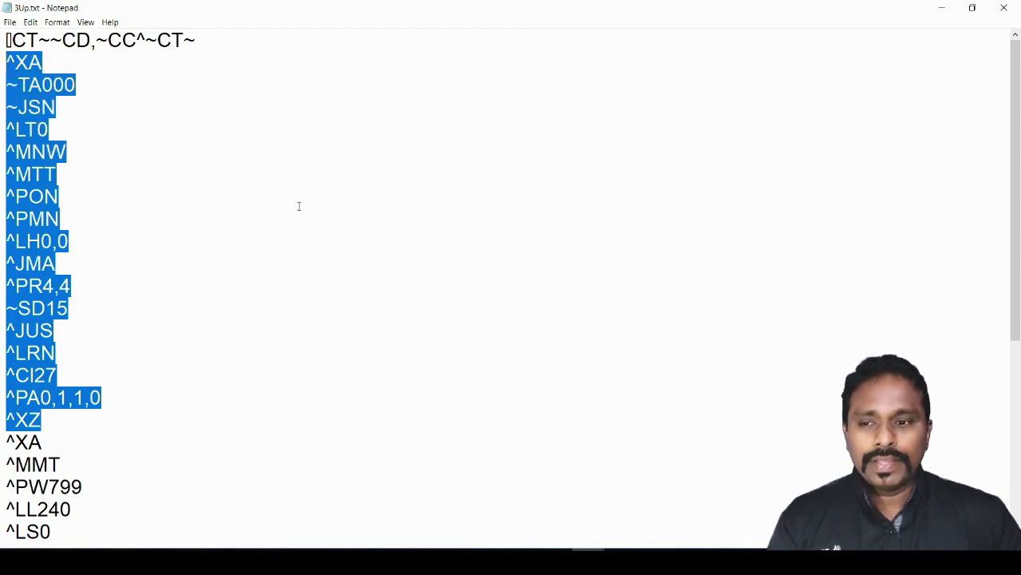
Examine the second ^XA to ^XZ block, including the company name text and barcode data of the first label
{"action": "scroll", "coordinate": [299, 206], "scroll_direction": "down", "scroll_amount": 5}
{"action": "left_click_drag", "start_coordinate": [52, 106], "coordinate": [2, 104]}
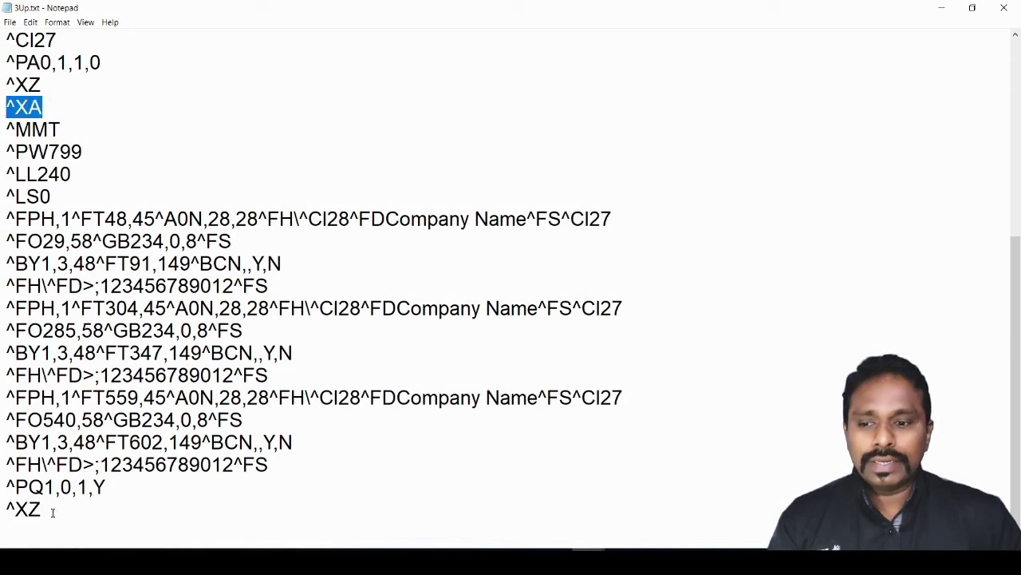
{"action": "left_click_drag", "start_coordinate": [6, 103], "coordinate": [145, 508]}
{"action": "left_click_drag", "start_coordinate": [69, 506], "coordinate": [5, 508]}
{"action": "left_click_drag", "start_coordinate": [50, 106], "coordinate": [1, 101]}
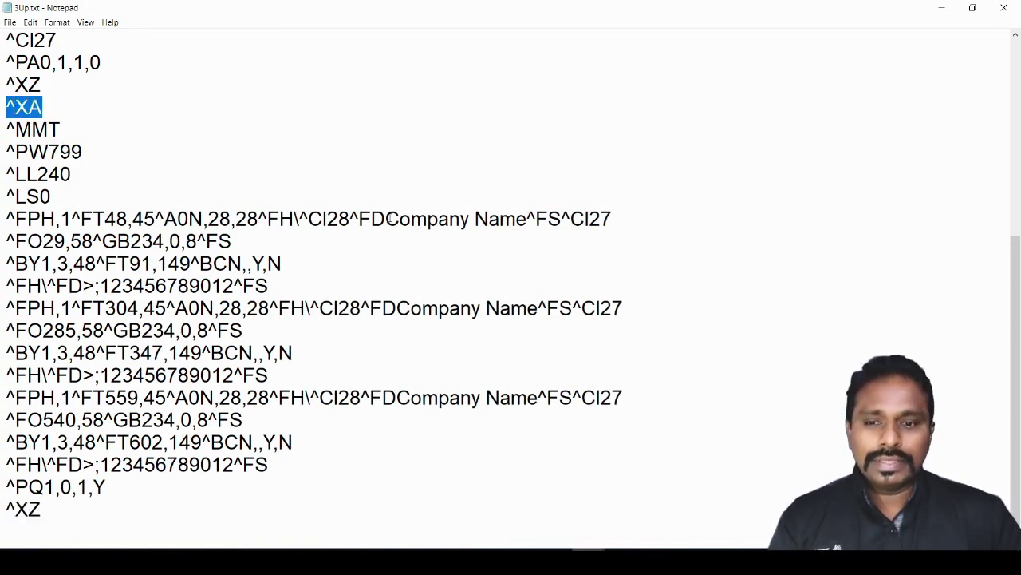
{"action": "left_click_drag", "start_coordinate": [385, 219], "coordinate": [526, 219]}
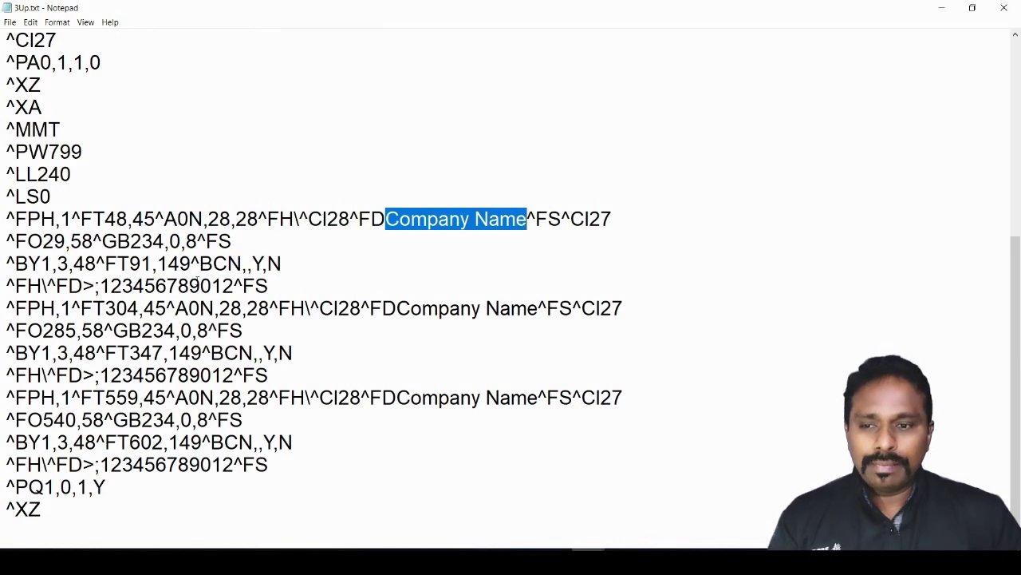
{"action": "left_click_drag", "start_coordinate": [234, 284], "coordinate": [106, 275]}
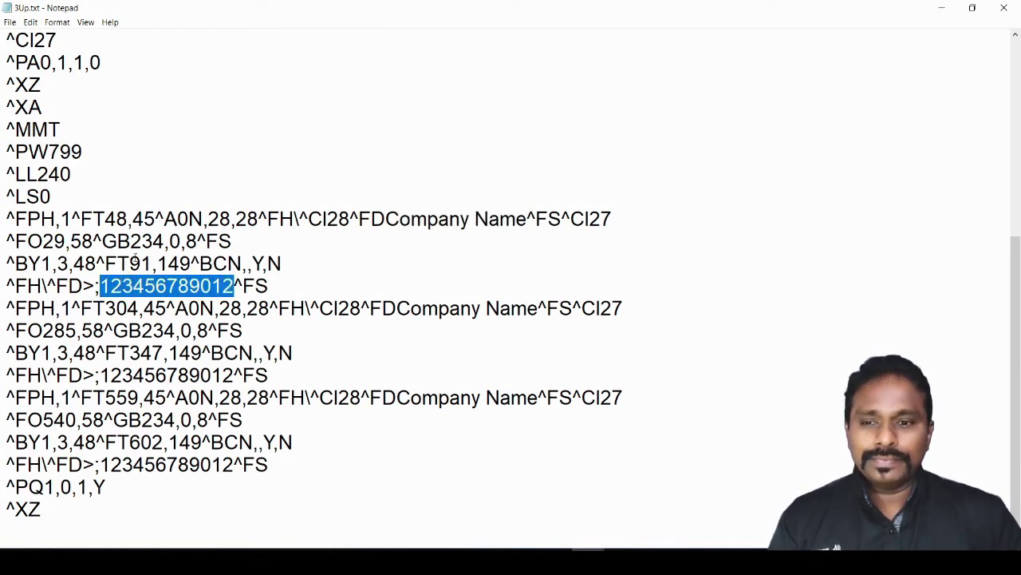
Delete the opening CT line and the whole first ^XA to ^XZ block from 3Up.txt, and save the file
{"action": "scroll", "coordinate": [410, 193], "scroll_direction": "up", "scroll_amount": 5}
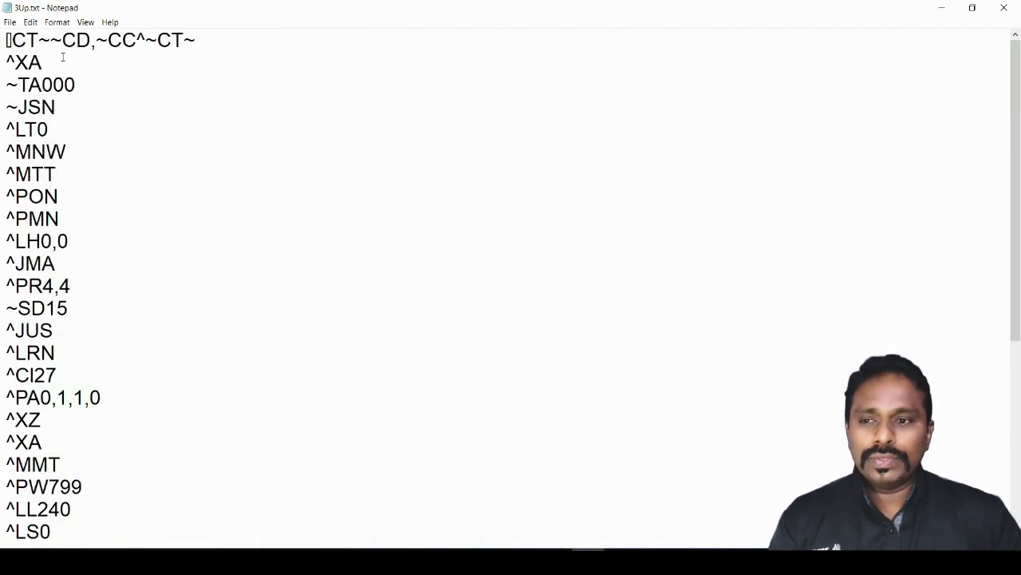
{"action": "left_click_drag", "start_coordinate": [6, 39], "coordinate": [139, 416]}
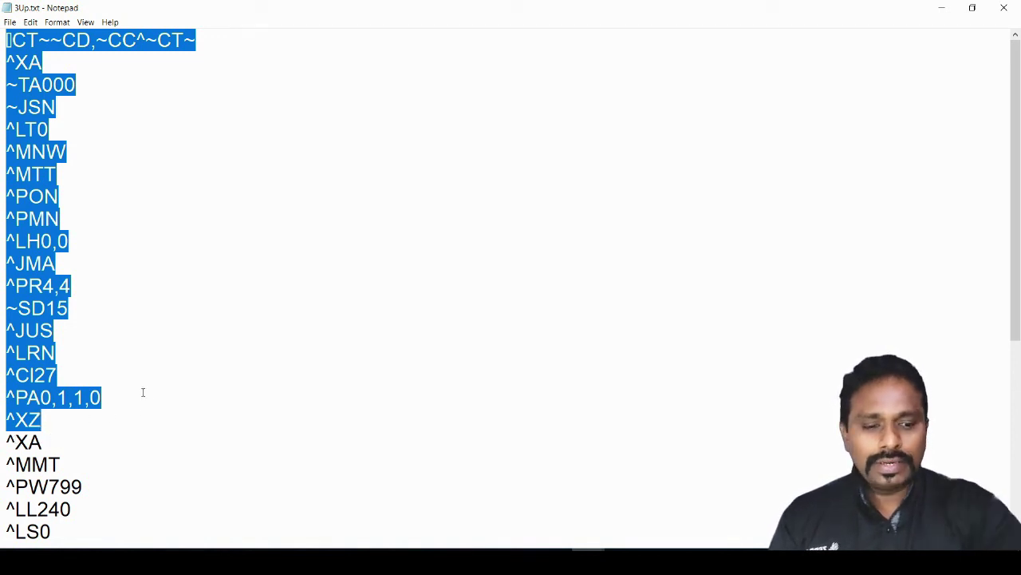
{"action": "key", "text": "Delete"}
{"action": "key", "text": "Delete"}
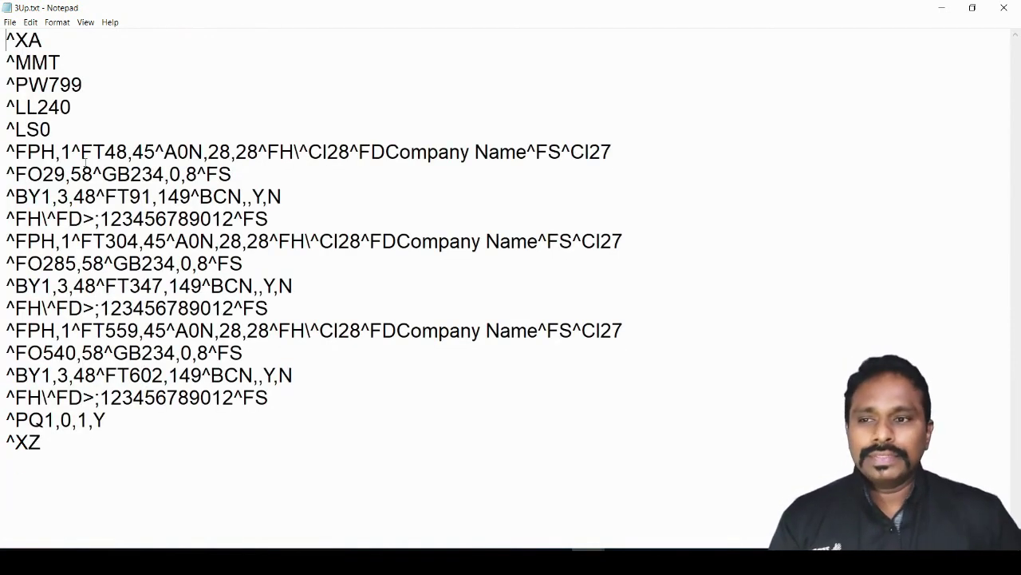
{"action": "left_click", "coordinate": [9, 21]}
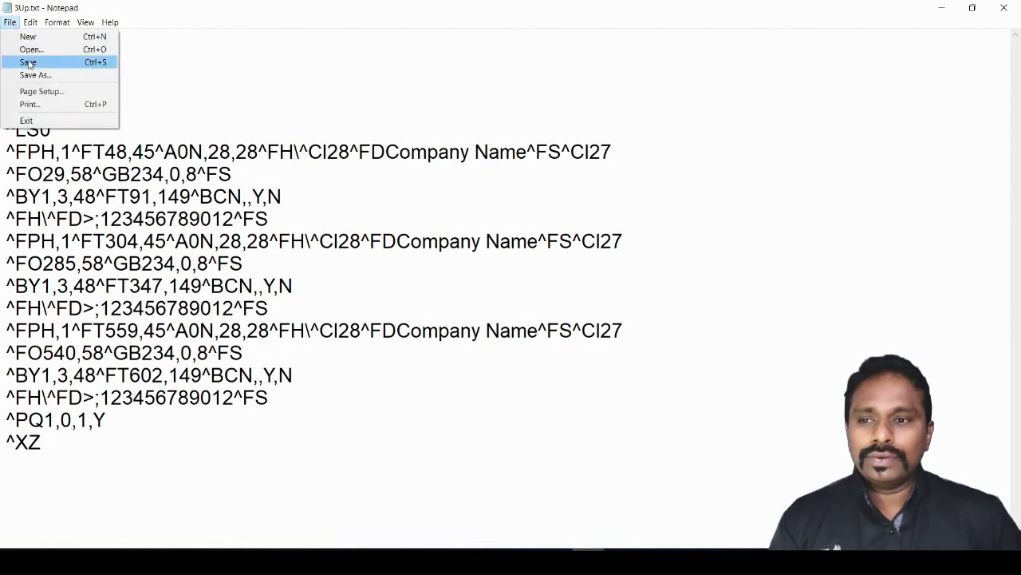
{"action": "left_click", "coordinate": [42, 64]}
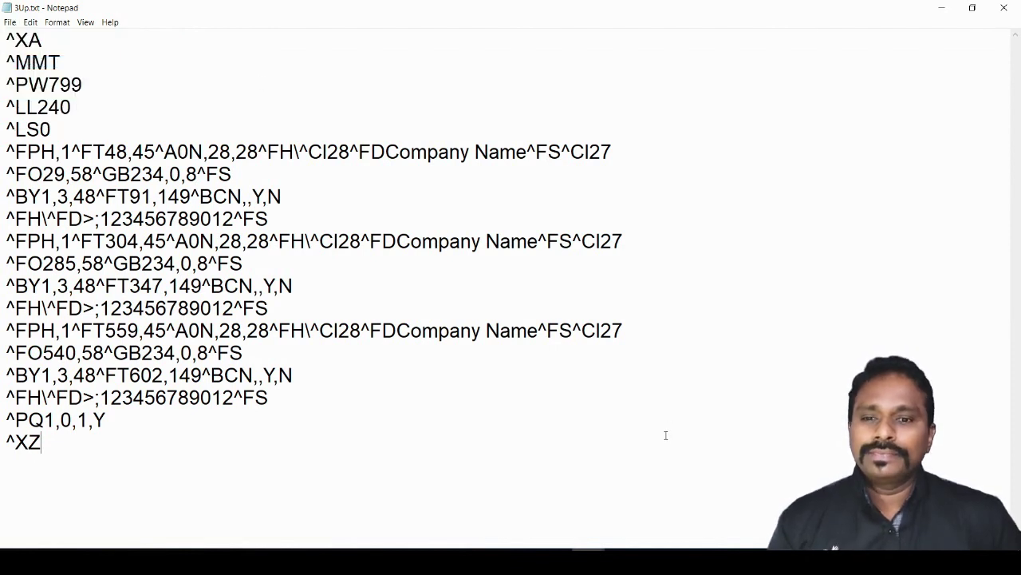